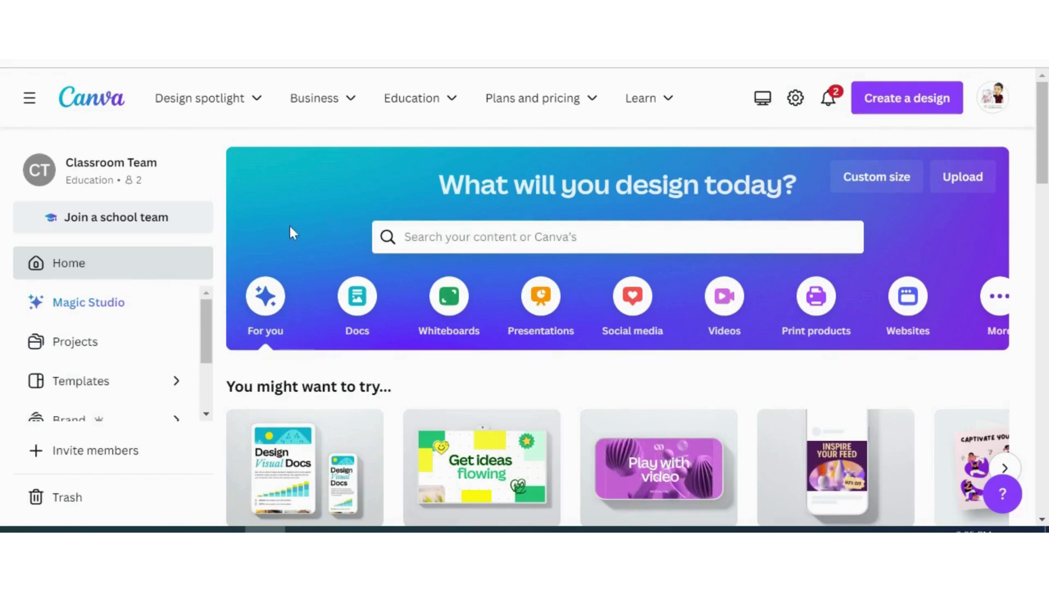
Browse the Templates gallery's ready-to-teach lessons, Grade carousel and You May Like presentations
{"action": "scroll", "coordinate": [89, 316], "scroll_direction": "down", "scroll_amount": 1}
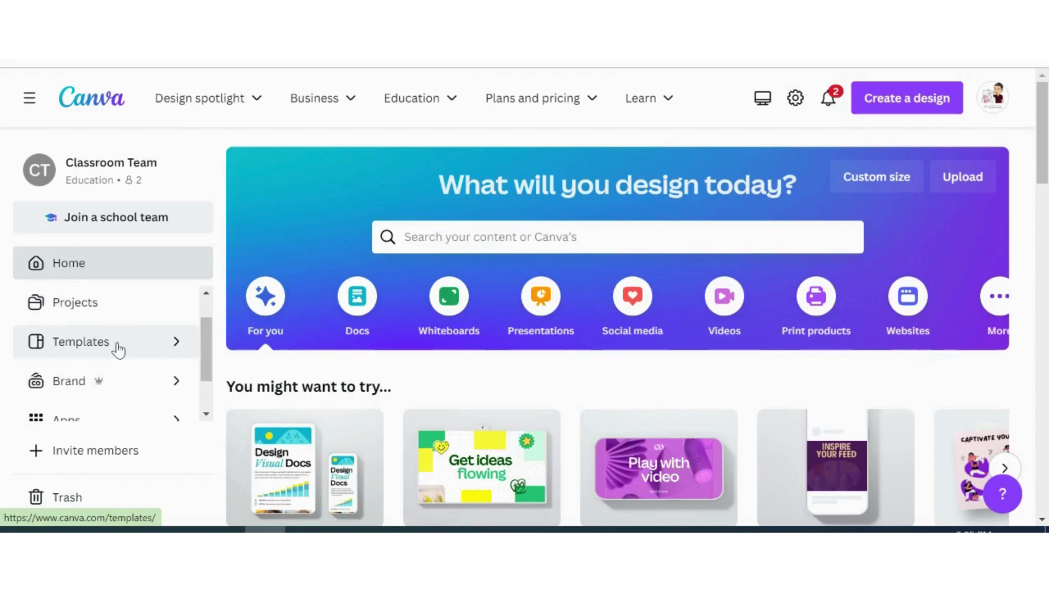
{"action": "left_click", "coordinate": [117, 344]}
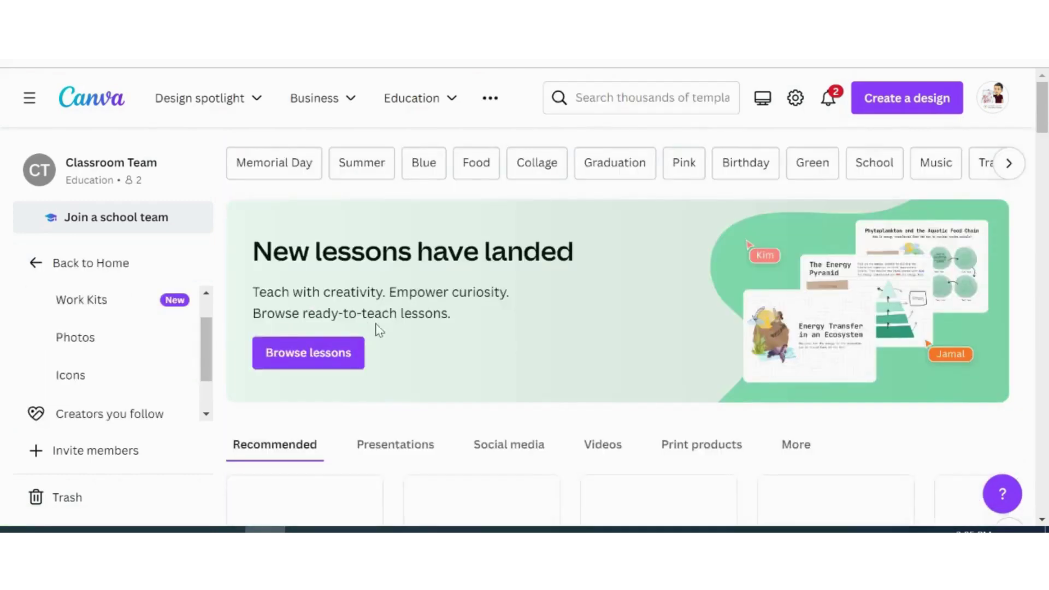
{"action": "scroll", "coordinate": [491, 326], "scroll_direction": "down", "scroll_amount": 1}
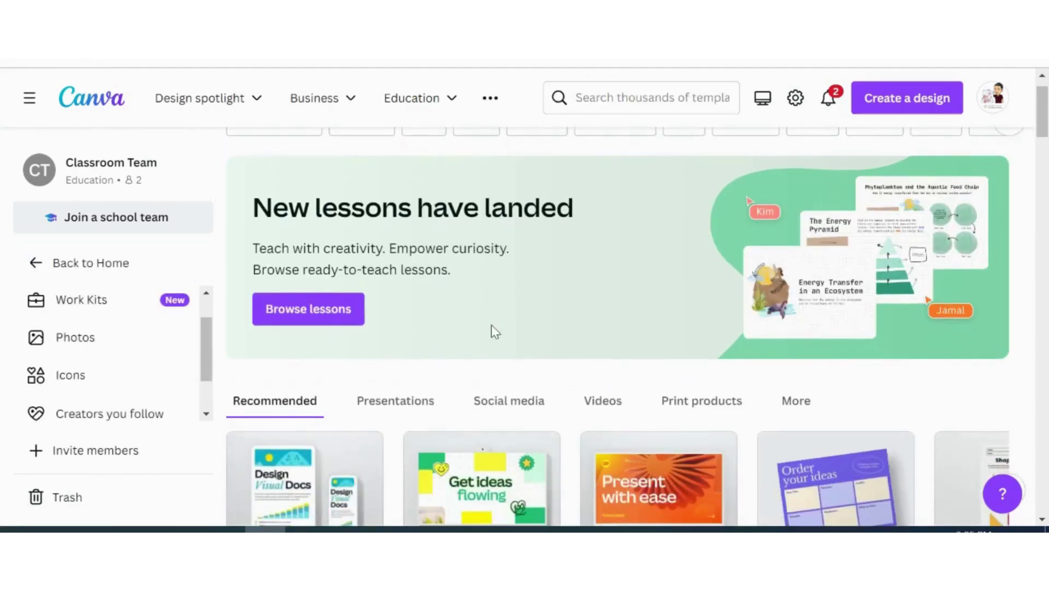
{"action": "scroll", "coordinate": [490, 326], "scroll_direction": "down", "scroll_amount": 2}
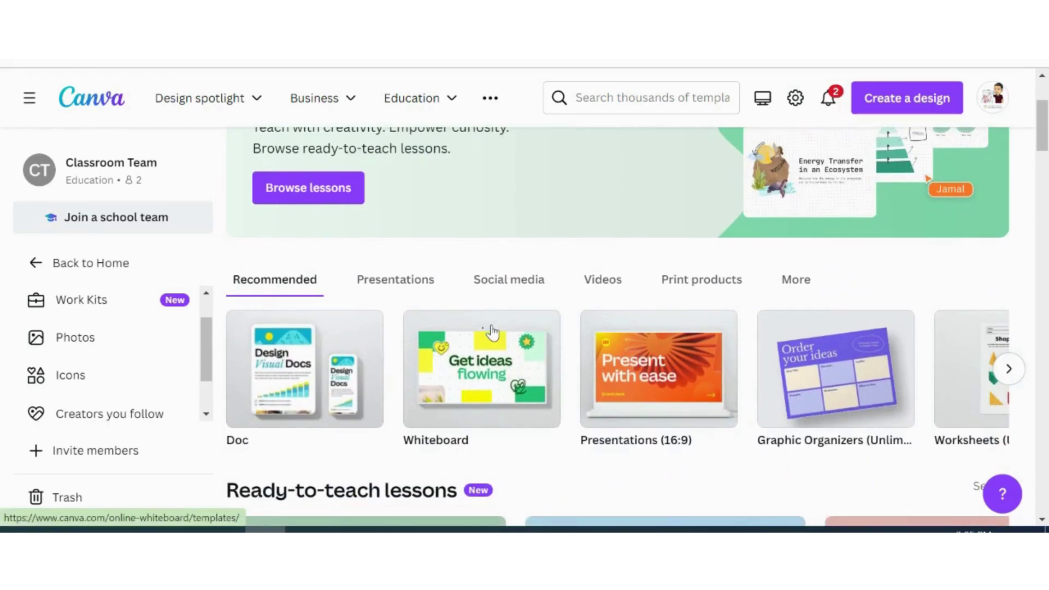
{"action": "scroll", "coordinate": [491, 330], "scroll_direction": "down", "scroll_amount": 6}
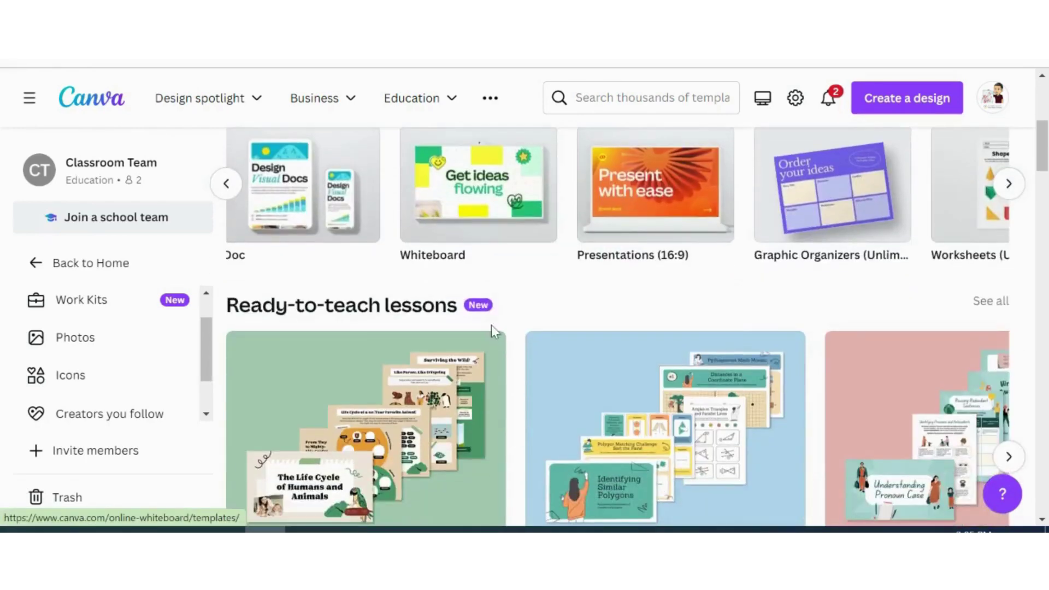
{"action": "scroll", "coordinate": [492, 332], "scroll_direction": "up", "scroll_amount": 1}
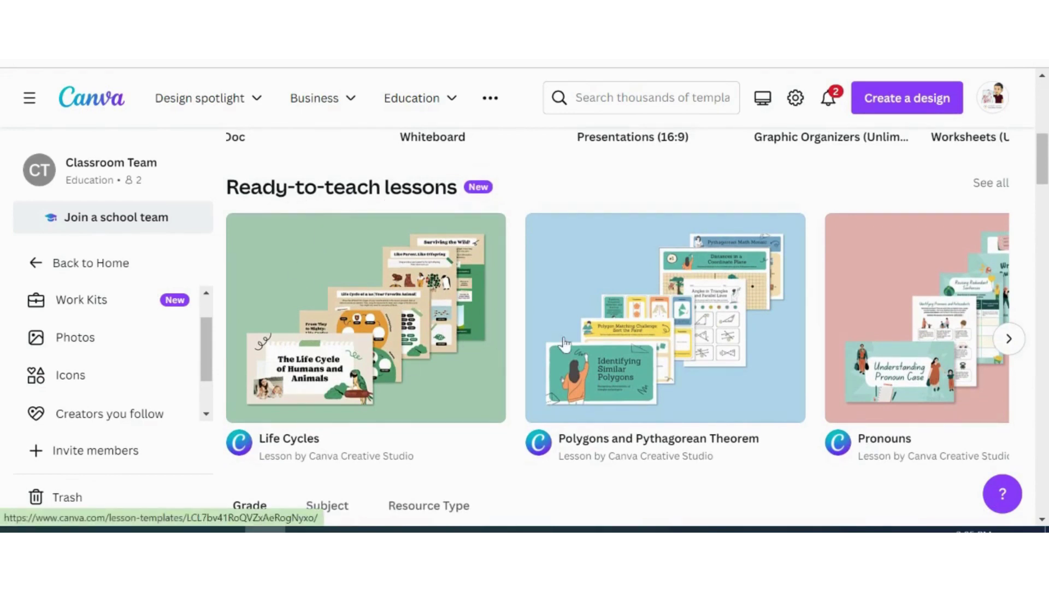
{"action": "scroll", "coordinate": [625, 341], "scroll_direction": "right", "scroll_amount": 3}
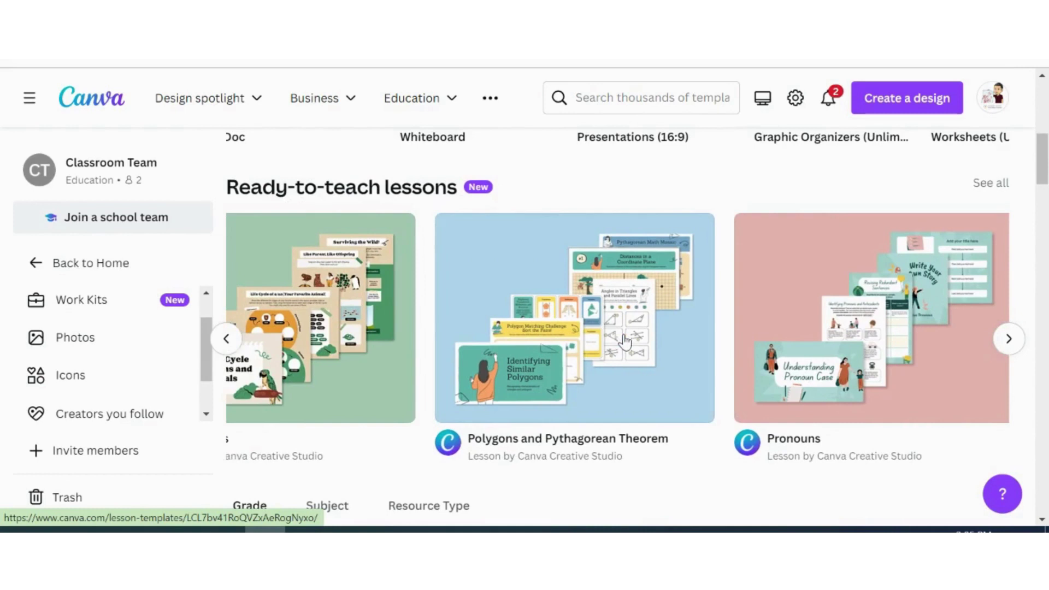
{"action": "scroll", "coordinate": [625, 341], "scroll_direction": "right", "scroll_amount": 10}
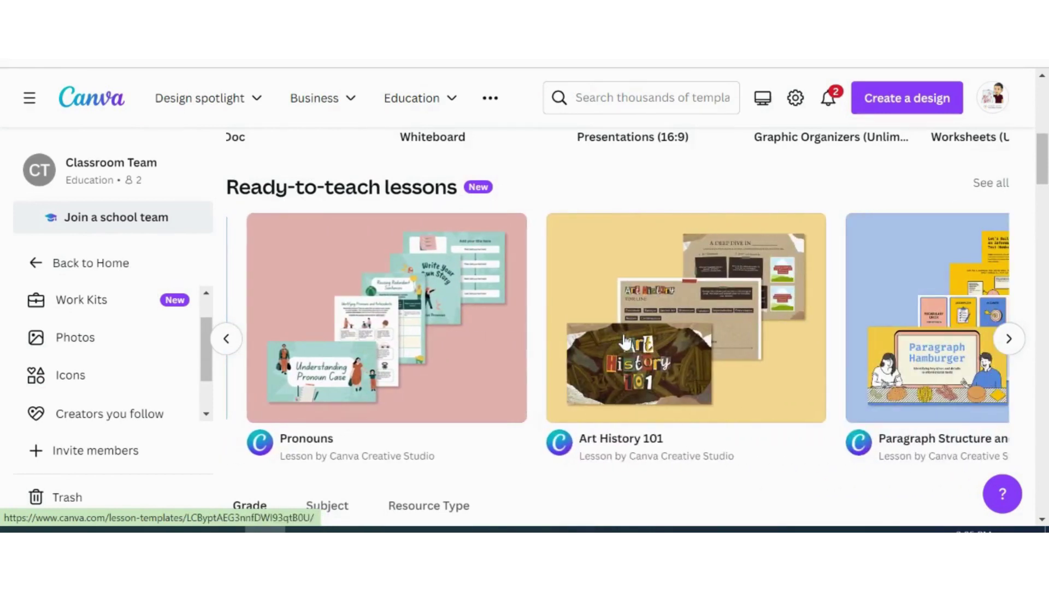
{"action": "scroll", "coordinate": [626, 341], "scroll_direction": "right", "scroll_amount": 10}
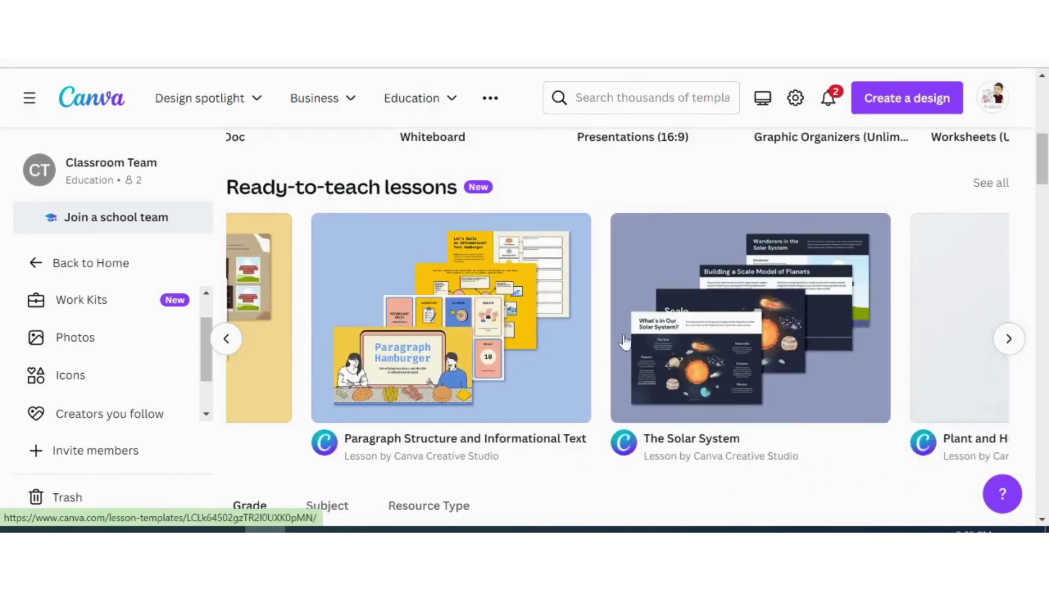
{"action": "scroll", "coordinate": [624, 341], "scroll_direction": "right", "scroll_amount": 4}
{"action": "scroll", "coordinate": [624, 341], "scroll_direction": "down", "scroll_amount": 5}
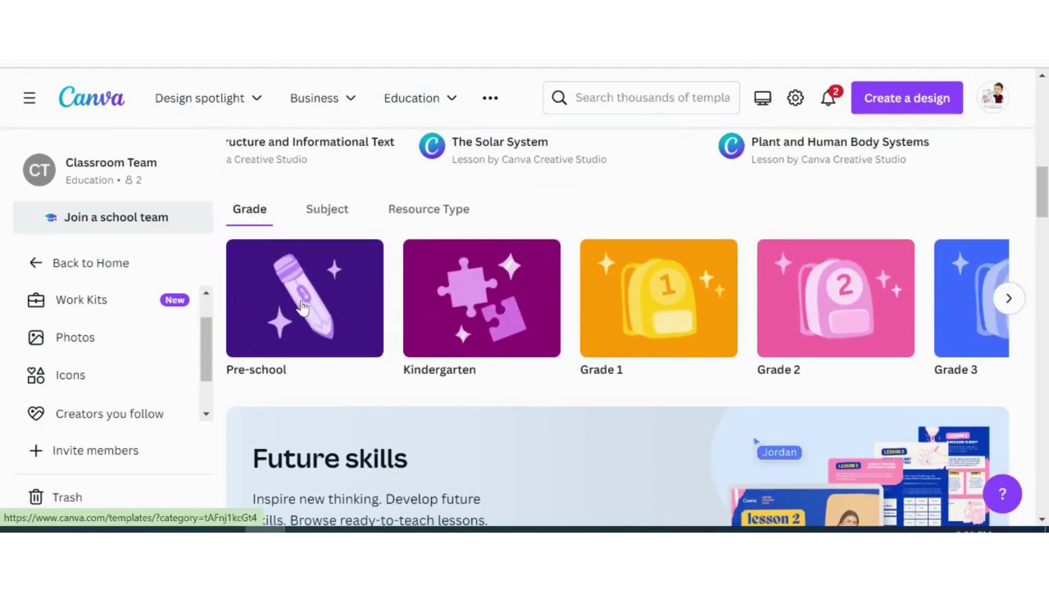
{"action": "scroll", "coordinate": [504, 319], "scroll_direction": "right", "scroll_amount": 10}
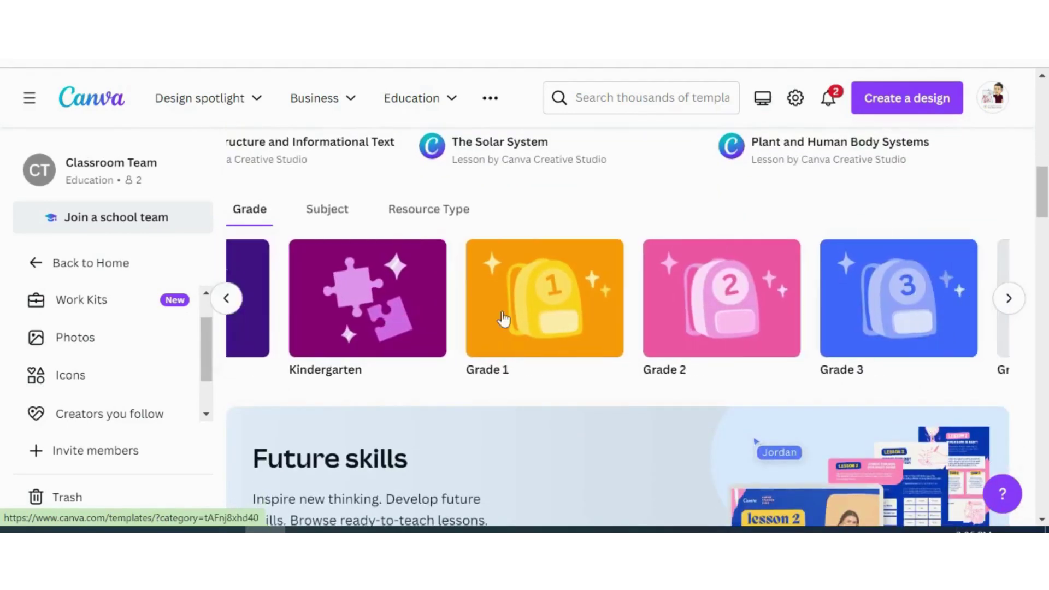
{"action": "scroll", "coordinate": [504, 319], "scroll_direction": "right", "scroll_amount": 15}
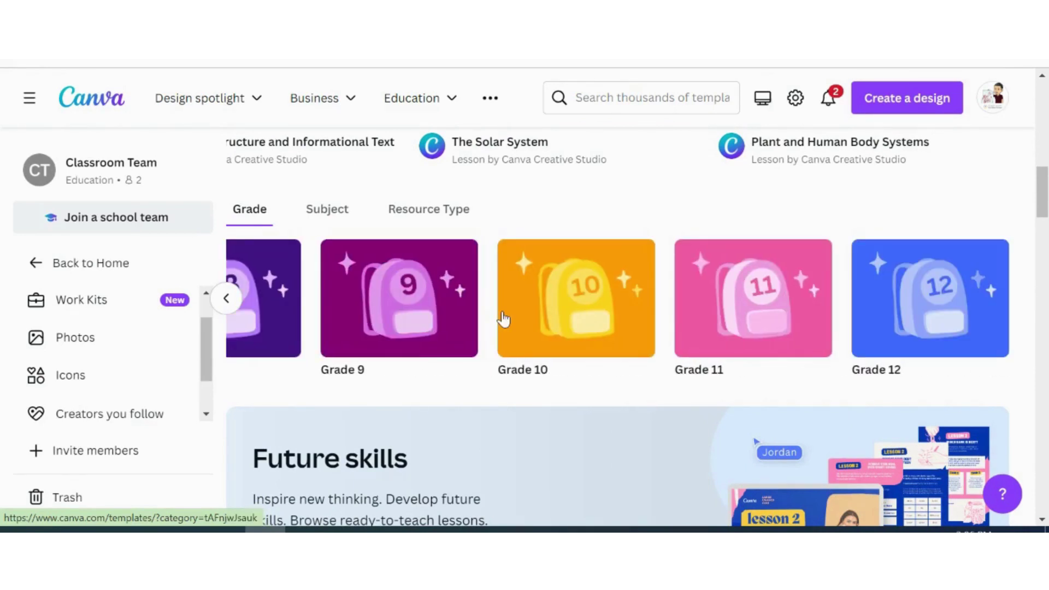
{"action": "scroll", "coordinate": [616, 300], "scroll_direction": "left", "scroll_amount": 10}
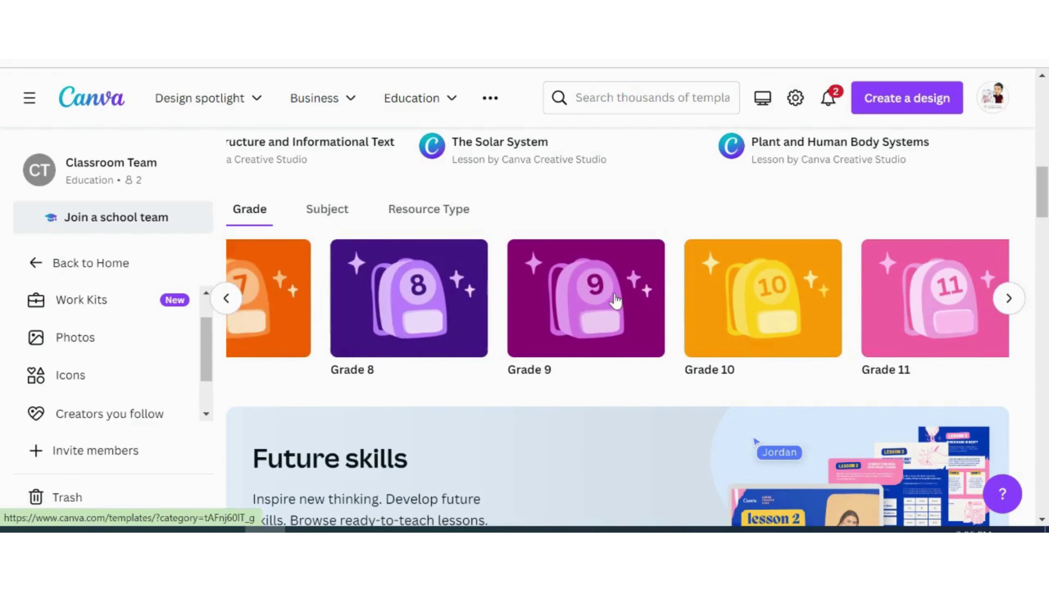
{"action": "scroll", "coordinate": [615, 300], "scroll_direction": "down", "scroll_amount": 1}
{"action": "scroll", "coordinate": [615, 300], "scroll_direction": "down", "scroll_amount": 5}
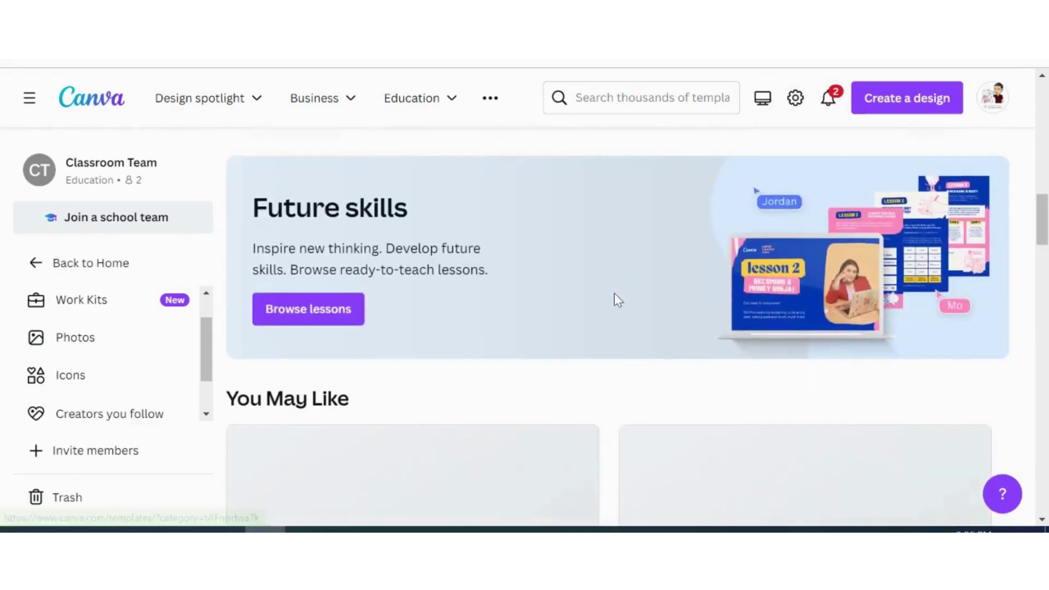
{"action": "scroll", "coordinate": [616, 300], "scroll_direction": "down", "scroll_amount": 2}
{"action": "scroll", "coordinate": [614, 295], "scroll_direction": "down", "scroll_amount": 6}
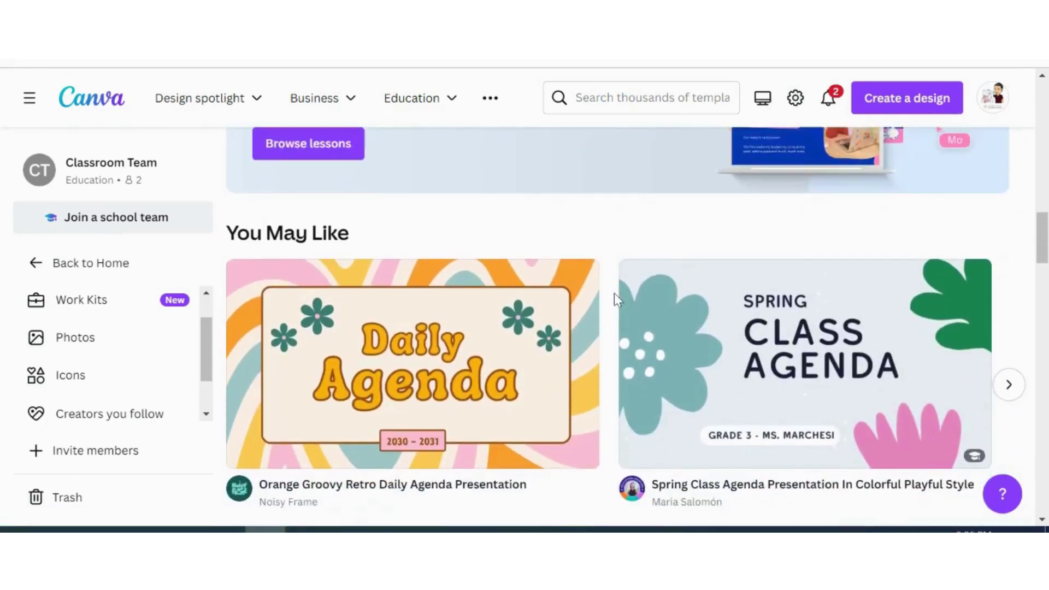
{"action": "scroll", "coordinate": [614, 294], "scroll_direction": "down", "scroll_amount": 3}
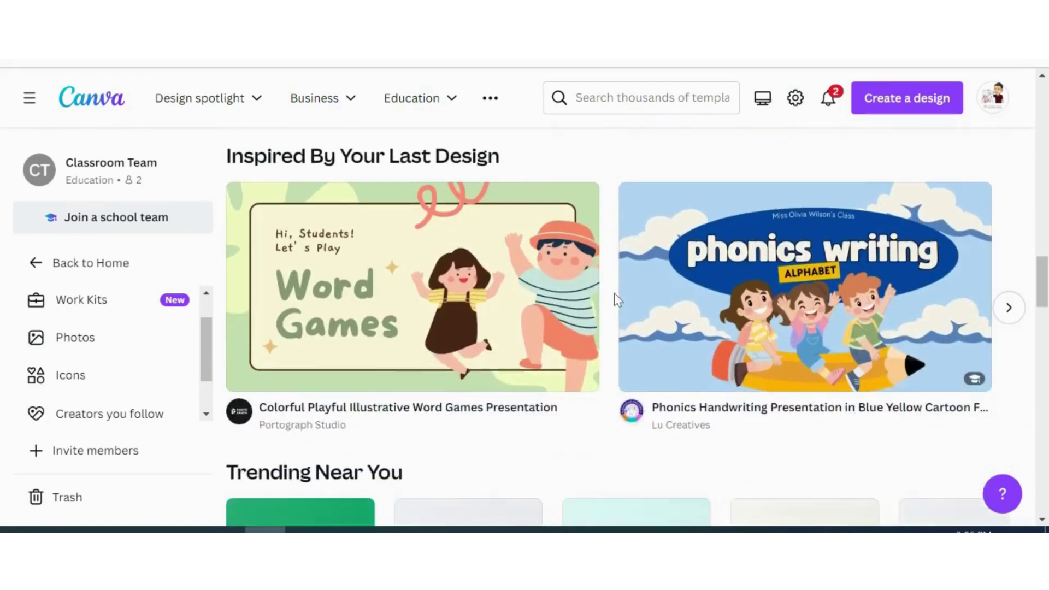
{"action": "scroll", "coordinate": [613, 294], "scroll_direction": "down", "scroll_amount": 2}
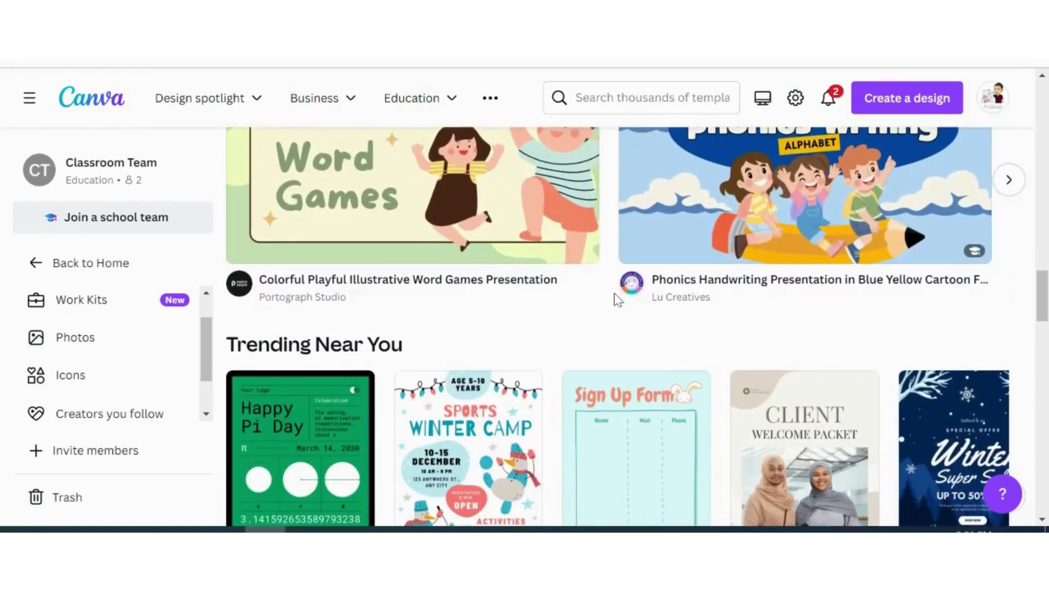
{"action": "scroll", "coordinate": [613, 293], "scroll_direction": "down", "scroll_amount": 3}
{"action": "scroll", "coordinate": [614, 293], "scroll_direction": "up", "scroll_amount": 5}
{"action": "scroll", "coordinate": [614, 292], "scroll_direction": "up", "scroll_amount": 15}
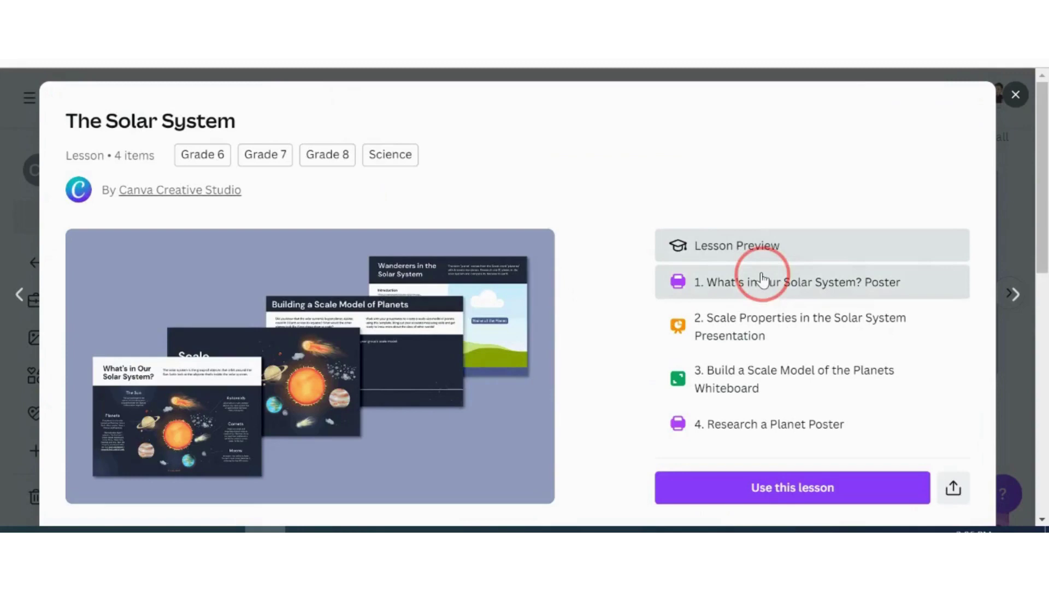
Preview the Scale Properties presentation, then save The Solar System lesson to your folder
{"action": "left_click", "coordinate": [756, 328]}
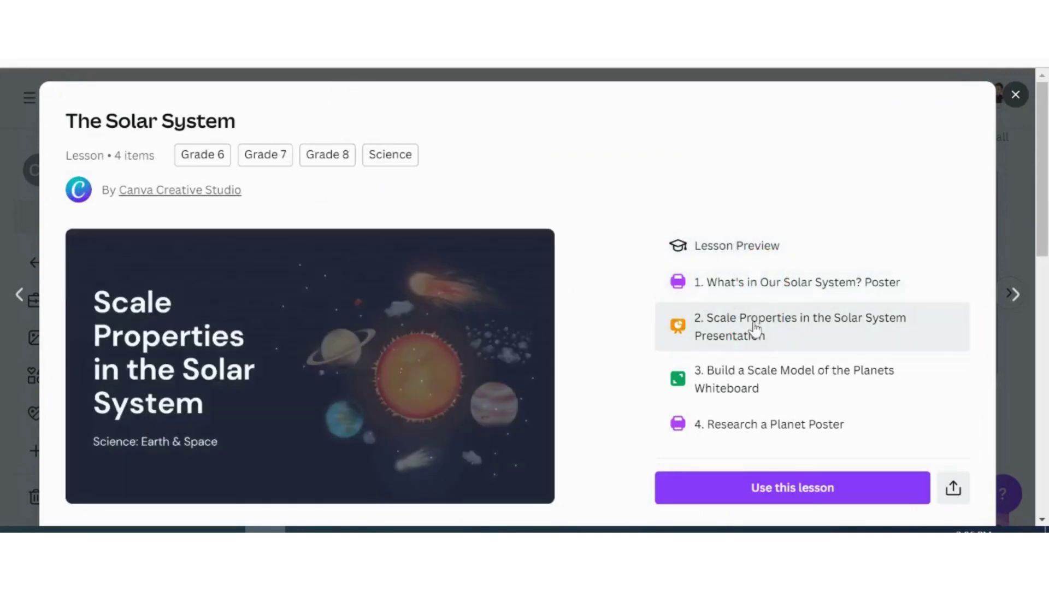
{"action": "scroll", "coordinate": [772, 358], "scroll_direction": "down", "scroll_amount": 1}
{"action": "scroll", "coordinate": [774, 421], "scroll_direction": "down", "scroll_amount": 3}
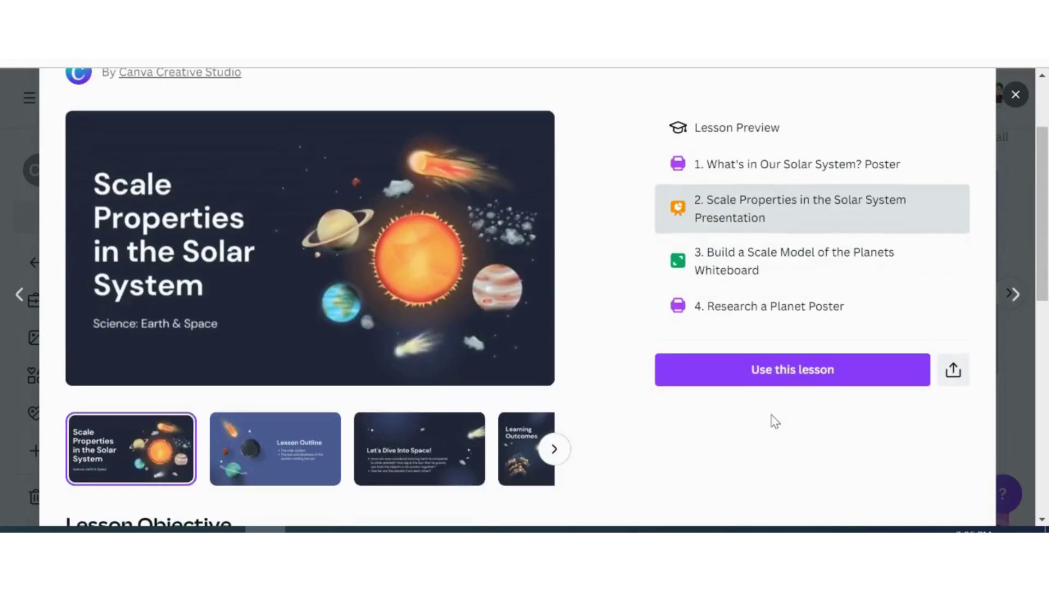
{"action": "left_click", "coordinate": [796, 381]}
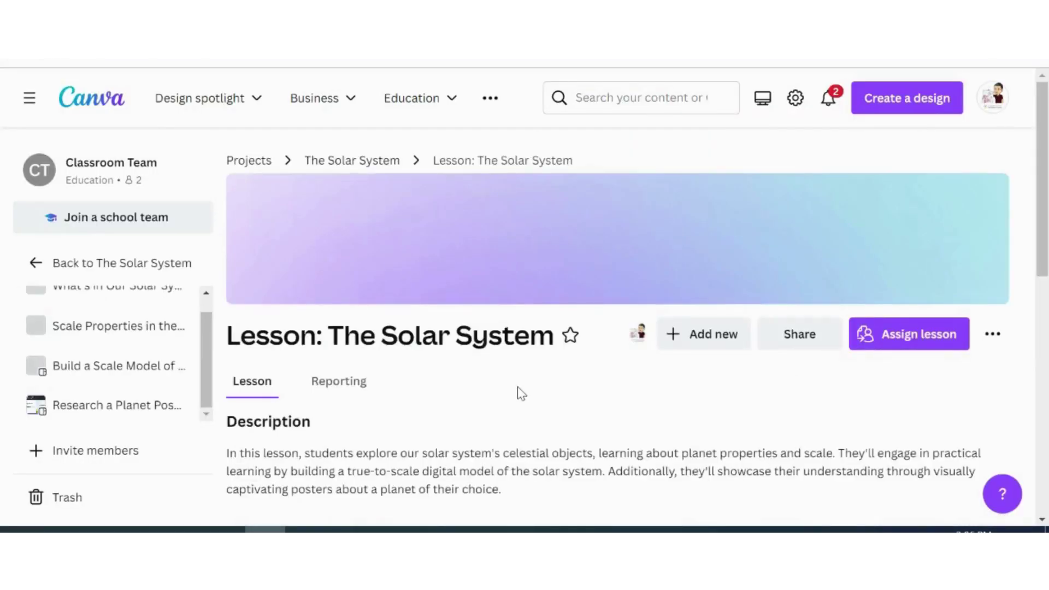
Read the Solar System lesson's description and four activities, check Reporting, then return to Lesson
{"action": "scroll", "coordinate": [517, 389], "scroll_direction": "down", "scroll_amount": 3}
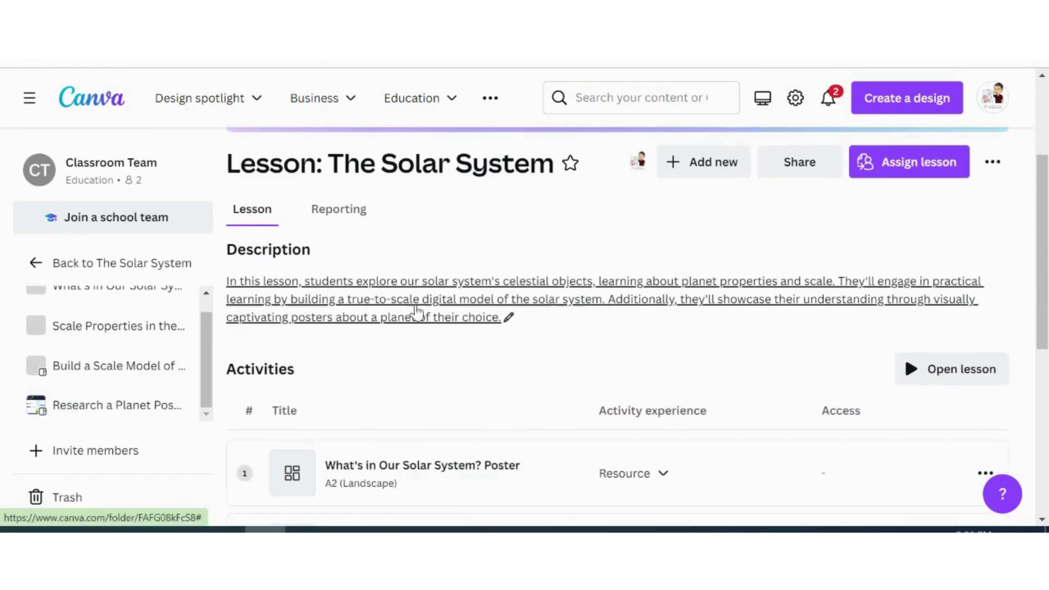
{"action": "scroll", "coordinate": [484, 319], "scroll_direction": "down", "scroll_amount": 3}
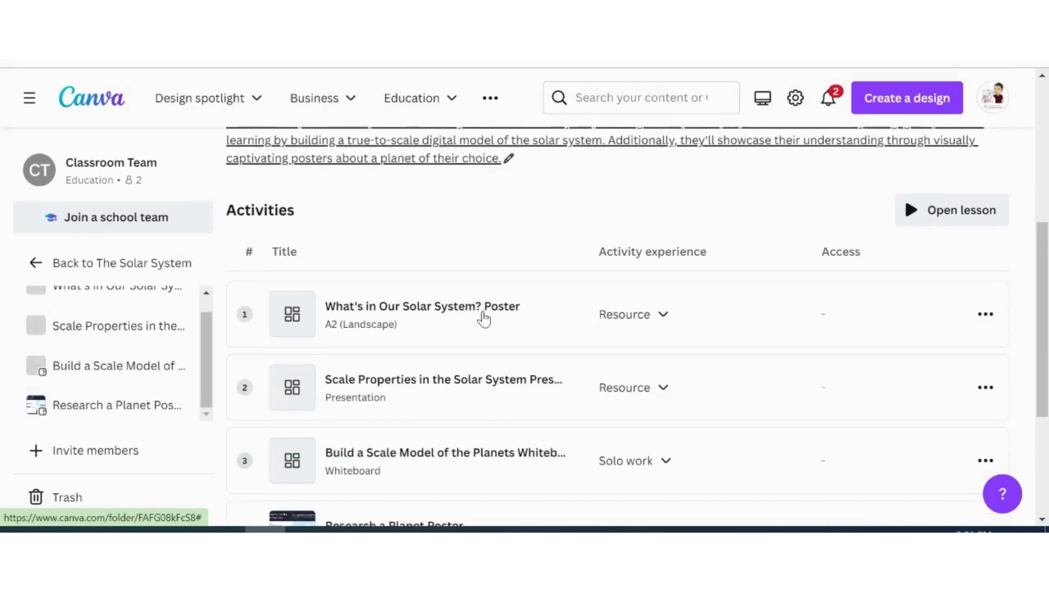
{"action": "scroll", "coordinate": [484, 318], "scroll_direction": "down", "scroll_amount": 1}
{"action": "scroll", "coordinate": [484, 318], "scroll_direction": "down", "scroll_amount": 1}
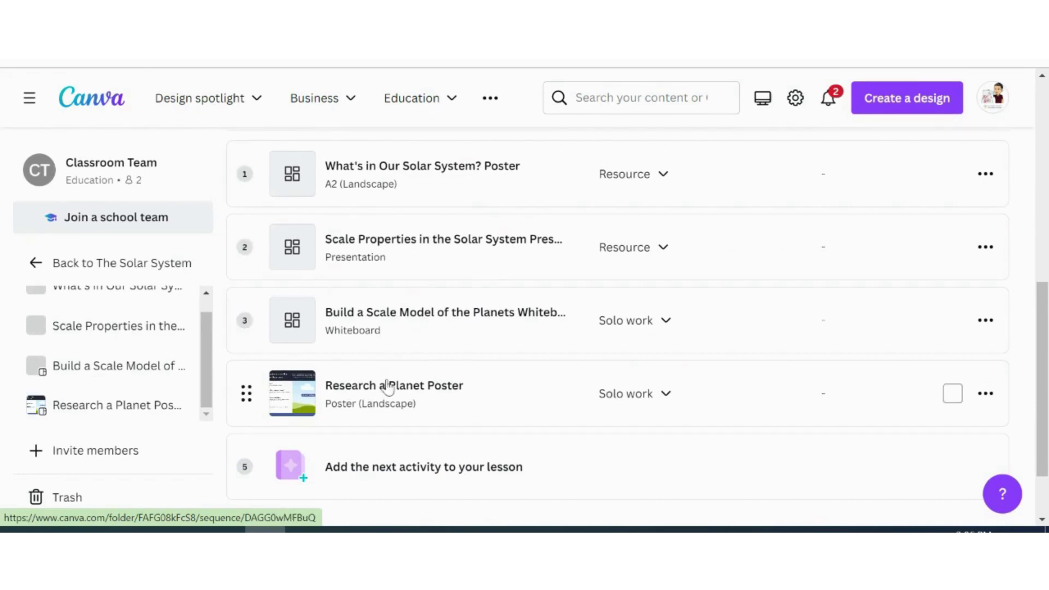
{"action": "scroll", "coordinate": [389, 404], "scroll_direction": "up", "scroll_amount": 6}
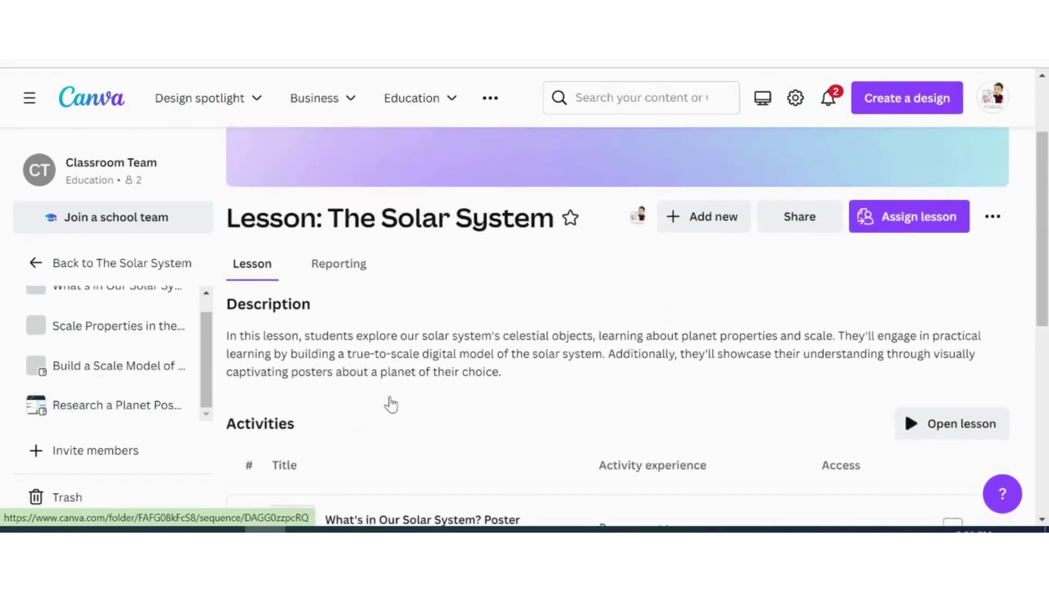
{"action": "left_click", "coordinate": [345, 265]}
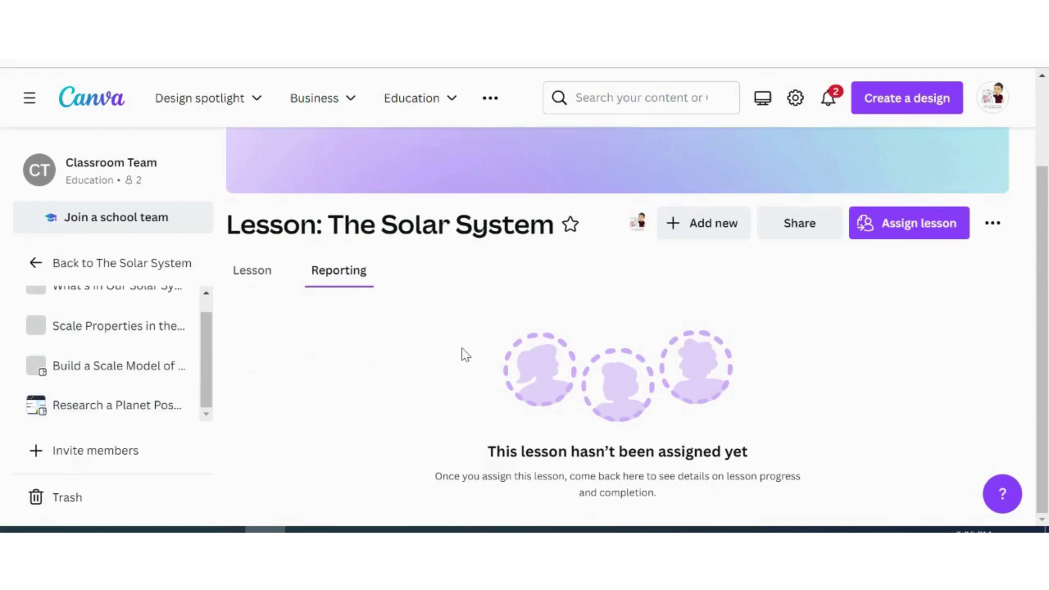
{"action": "left_click", "coordinate": [251, 270]}
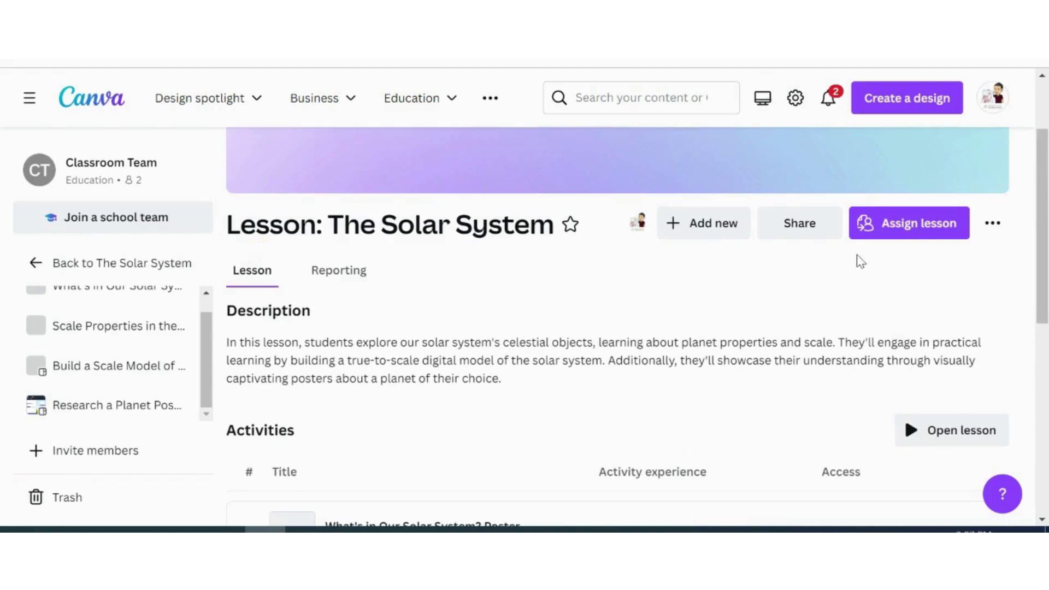
Assign the Solar System lesson to the Classroom Team and dismiss the confirmation
{"action": "left_click", "coordinate": [921, 231]}
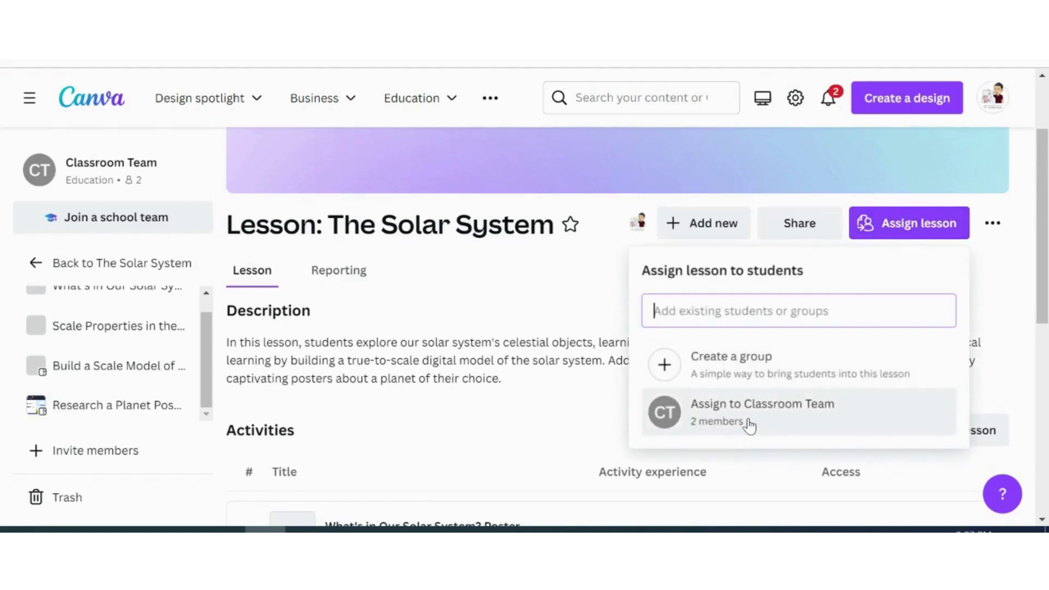
{"action": "left_click", "coordinate": [721, 426]}
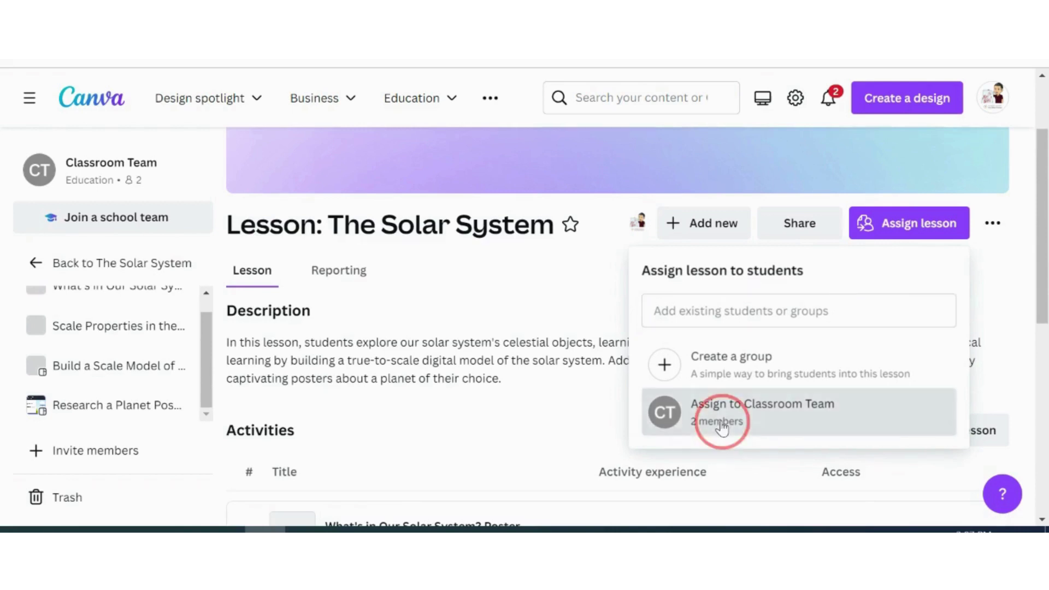
{"action": "scroll", "coordinate": [741, 418], "scroll_direction": "down", "scroll_amount": 1}
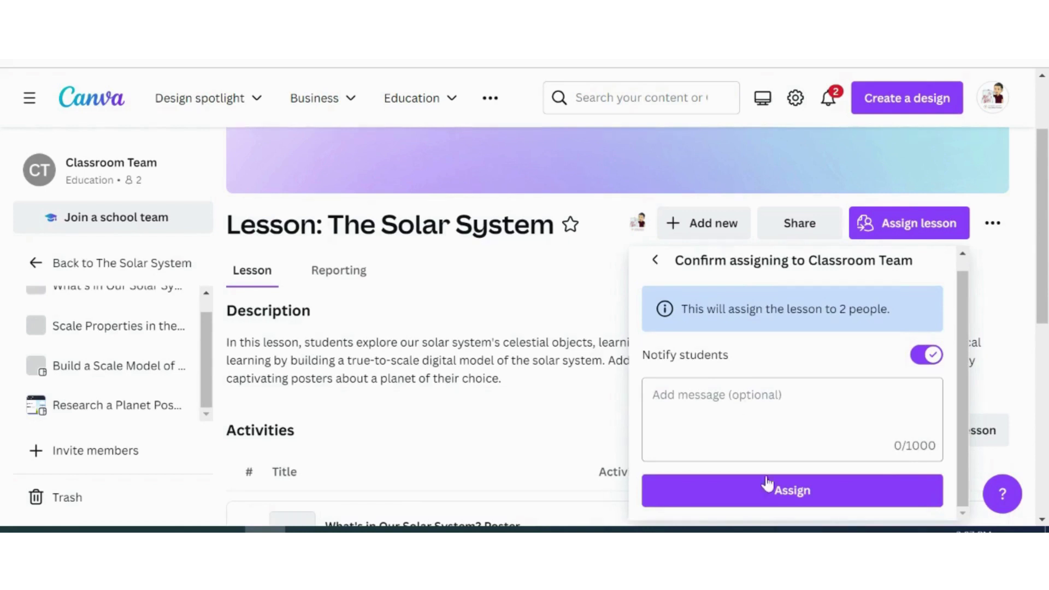
{"action": "left_click", "coordinate": [580, 282]}
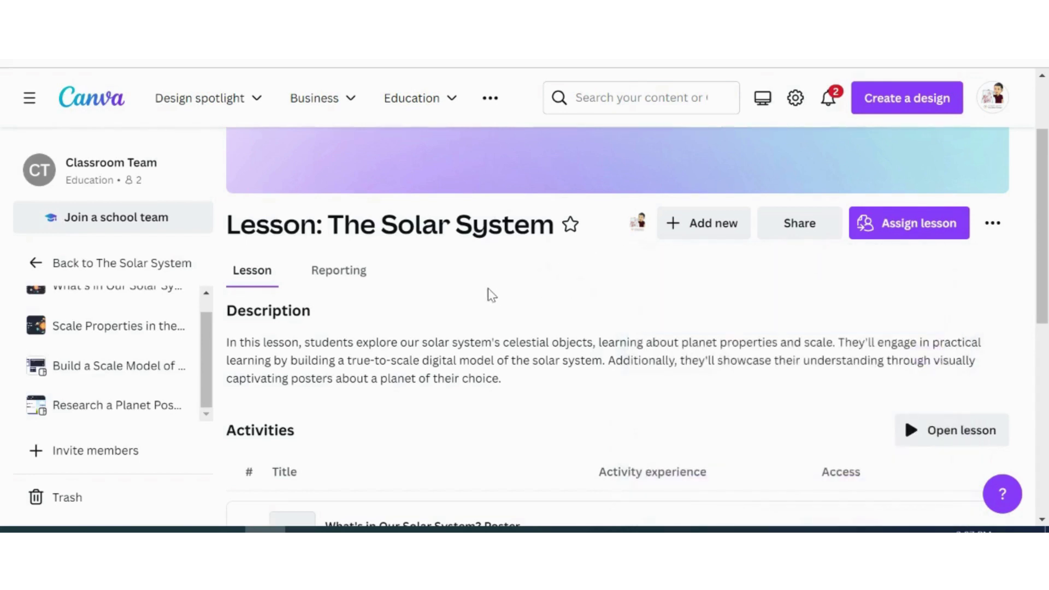
Open the lesson and its Scale Properties in the Solar System presentation
{"action": "scroll", "coordinate": [488, 289], "scroll_direction": "down", "scroll_amount": 4}
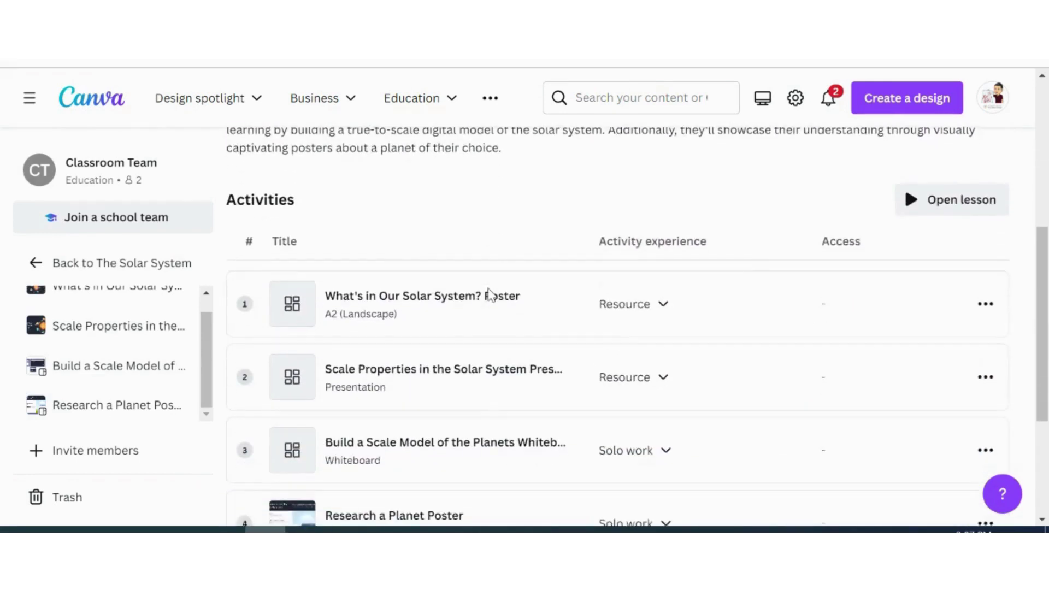
{"action": "left_click", "coordinate": [956, 209]}
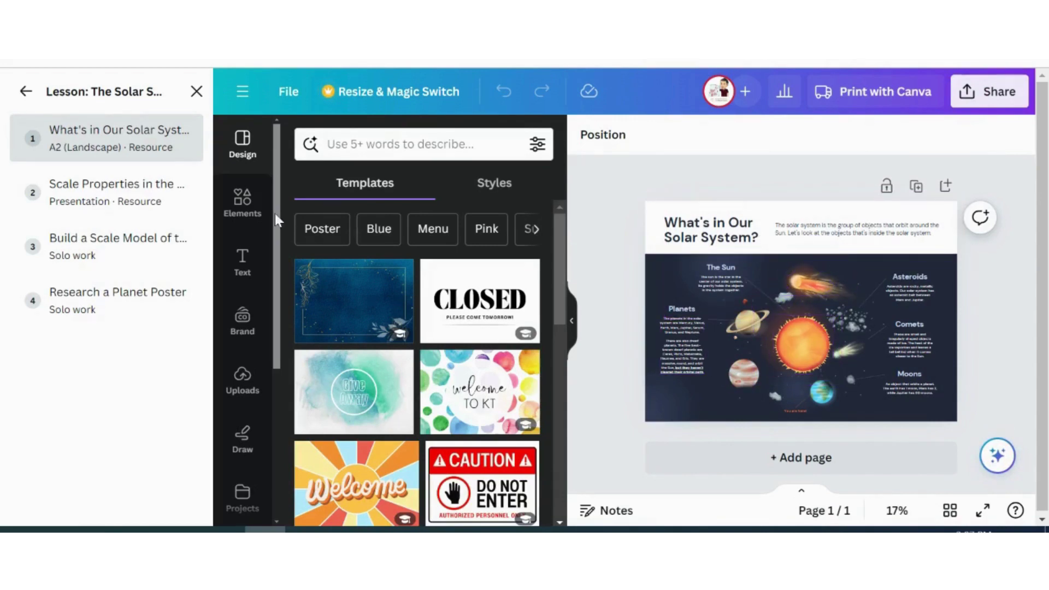
{"action": "left_click", "coordinate": [112, 210]}
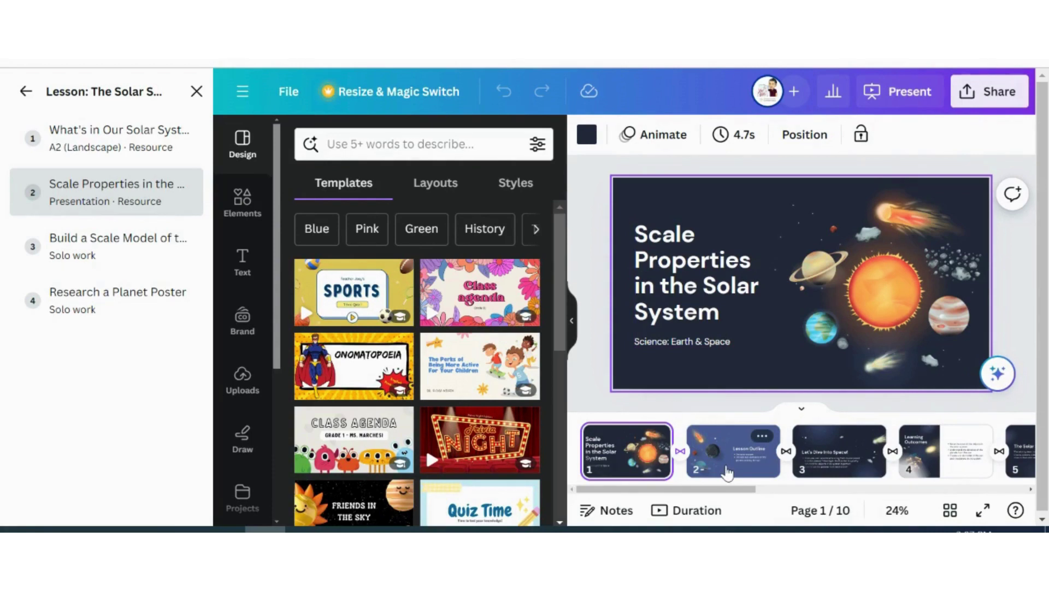
Page through the Lesson Outline, Learning Outcomes and The Solar System slides
{"action": "left_click", "coordinate": [727, 473]}
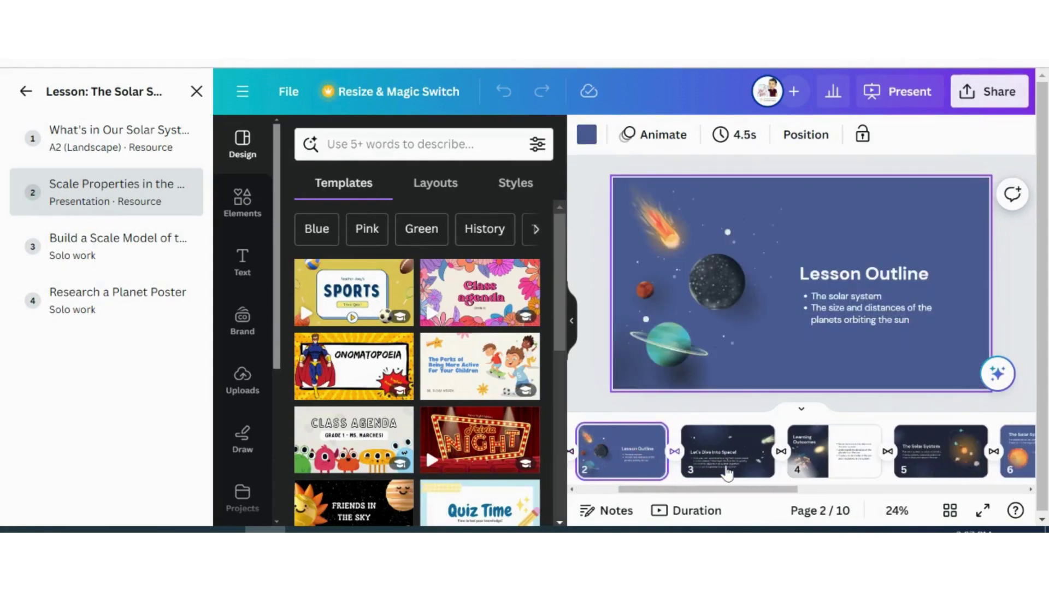
{"action": "left_click", "coordinate": [726, 473]}
{"action": "left_click", "coordinate": [726, 464]}
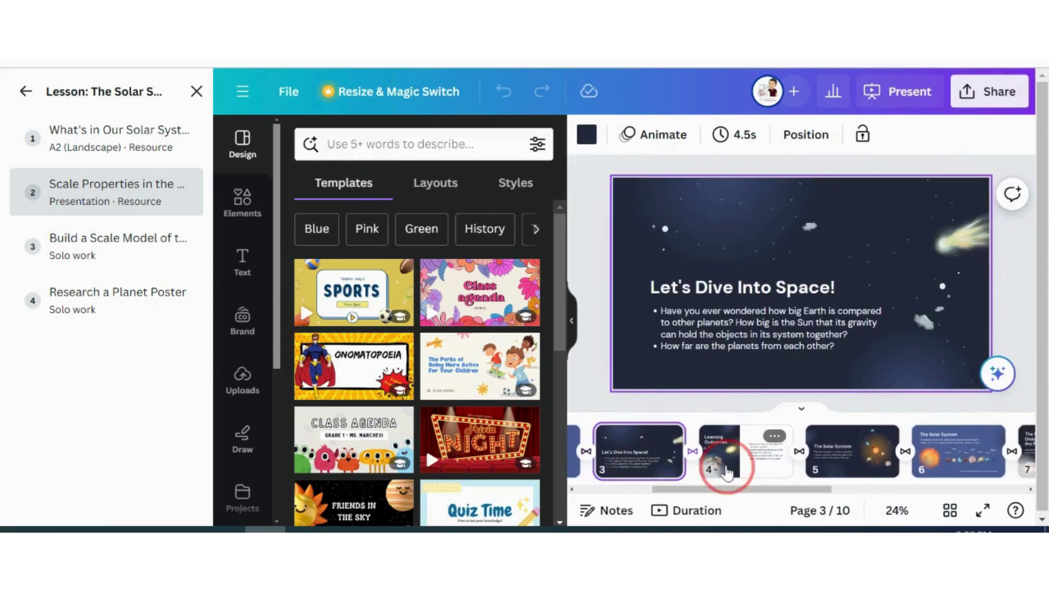
{"action": "left_click", "coordinate": [727, 471]}
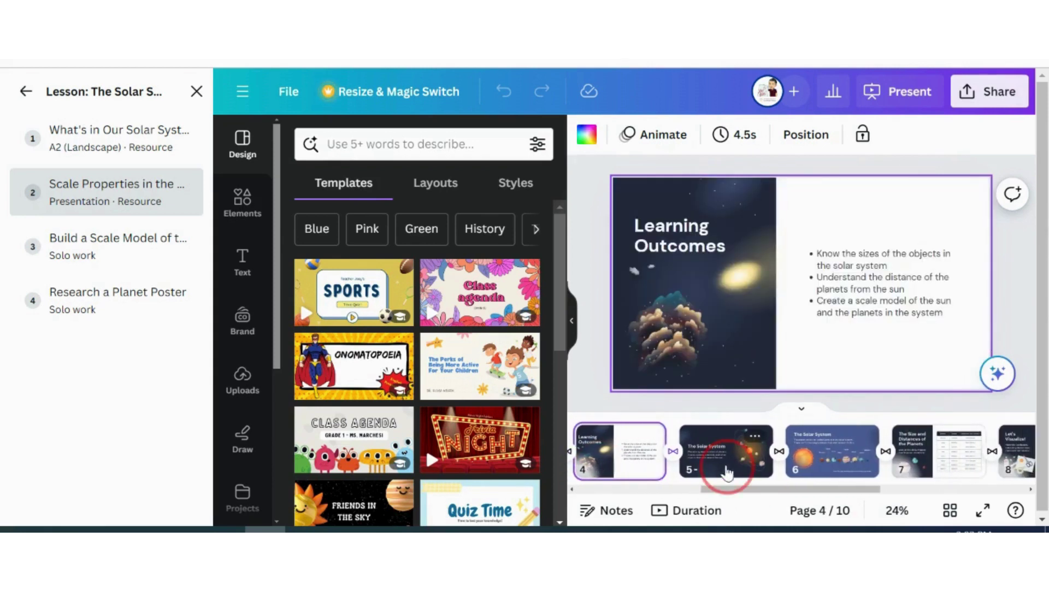
Advance to slide 6, then make an editable copy of the Build a Scale Model whiteboard
{"action": "left_click", "coordinate": [726, 472]}
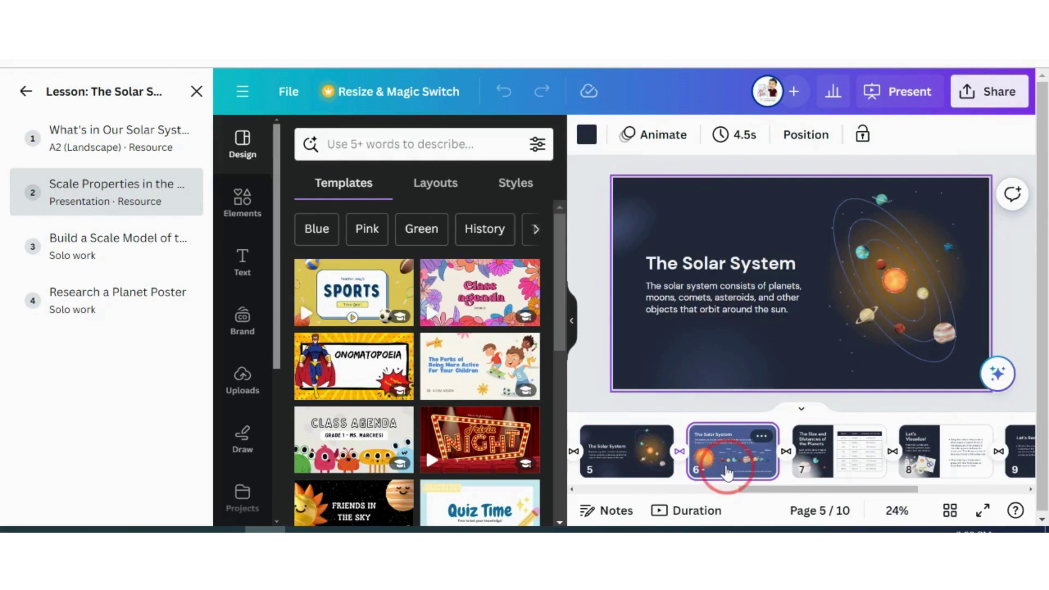
{"action": "left_click", "coordinate": [114, 257]}
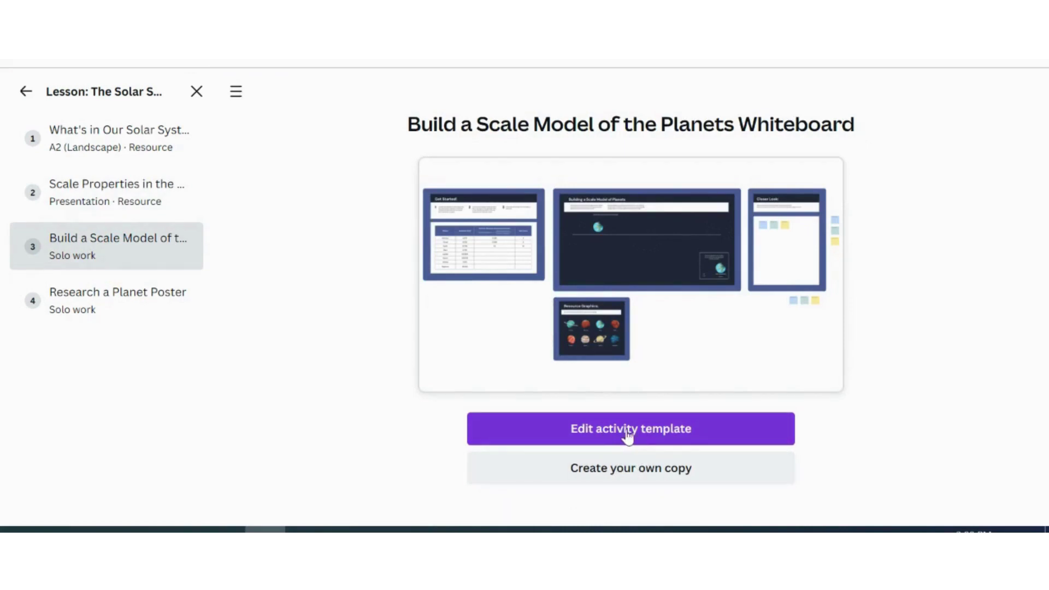
{"action": "left_click", "coordinate": [627, 469]}
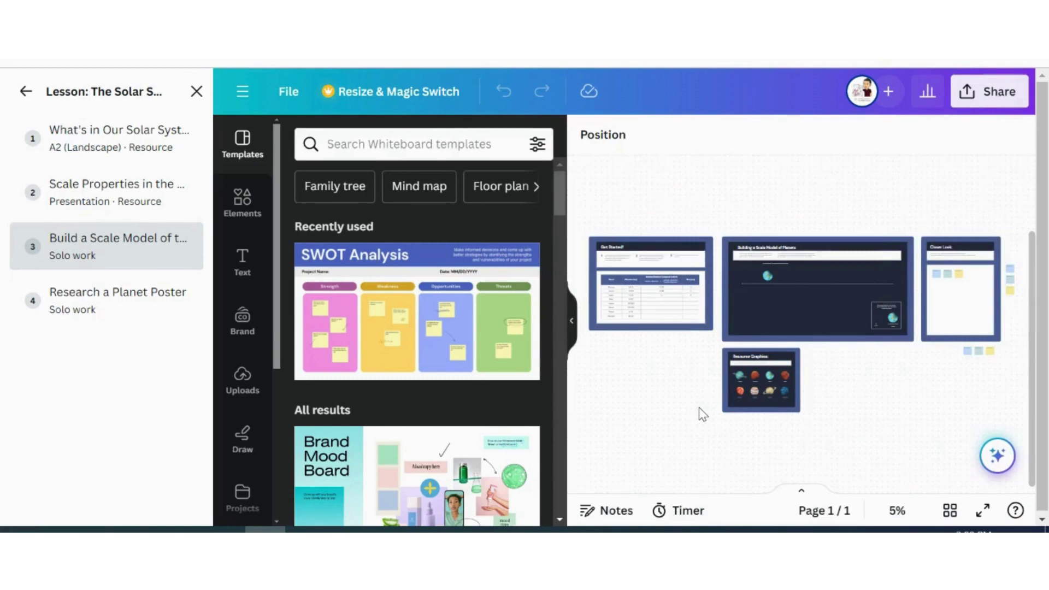
Select the Resource Graphics group, survey the whiteboard, then open the Research a Planet Poster activity
{"action": "scroll", "coordinate": [701, 414], "scroll_direction": "up", "scroll_amount": 5}
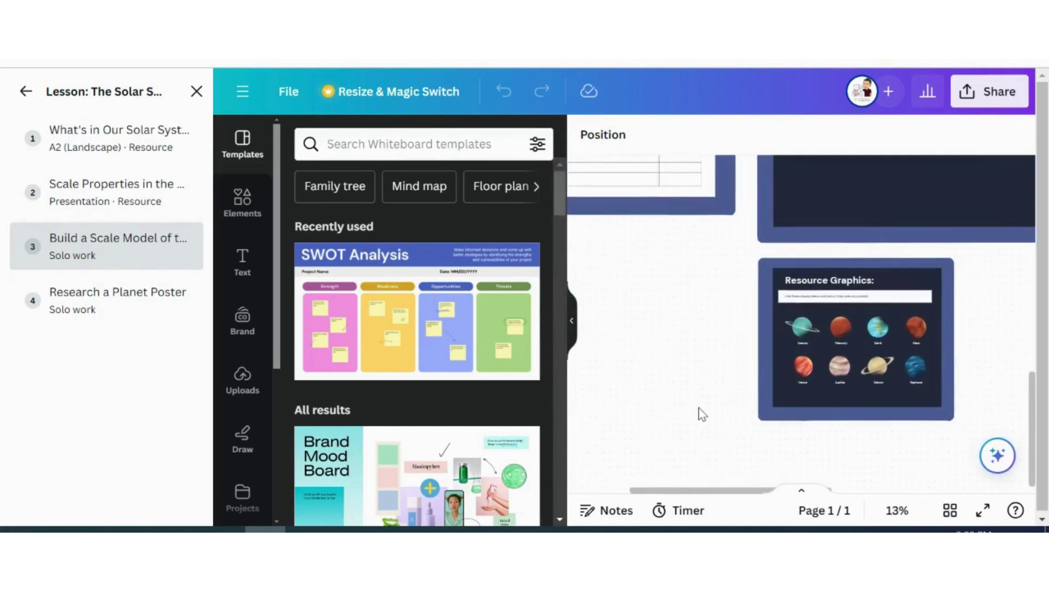
{"action": "left_click_drag", "start_coordinate": [671, 335], "coordinate": [779, 440]}
{"action": "scroll", "coordinate": [689, 311], "scroll_direction": "up", "scroll_amount": 3}
{"action": "scroll", "coordinate": [689, 312], "scroll_direction": "left", "scroll_amount": 3}
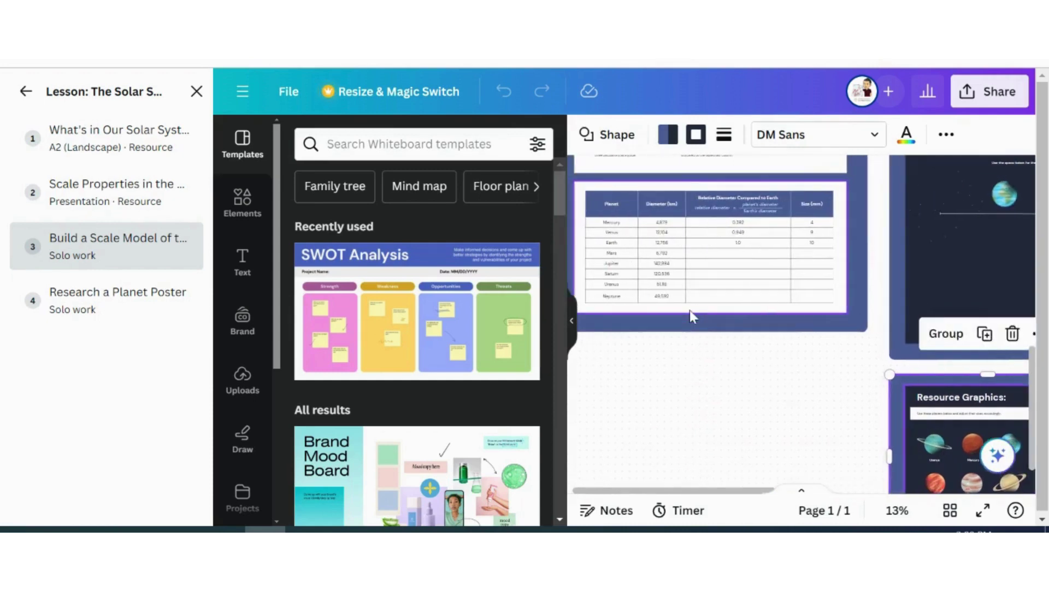
{"action": "scroll", "coordinate": [690, 311], "scroll_direction": "up", "scroll_amount": 3}
{"action": "scroll", "coordinate": [689, 310], "scroll_direction": "up", "scroll_amount": 2}
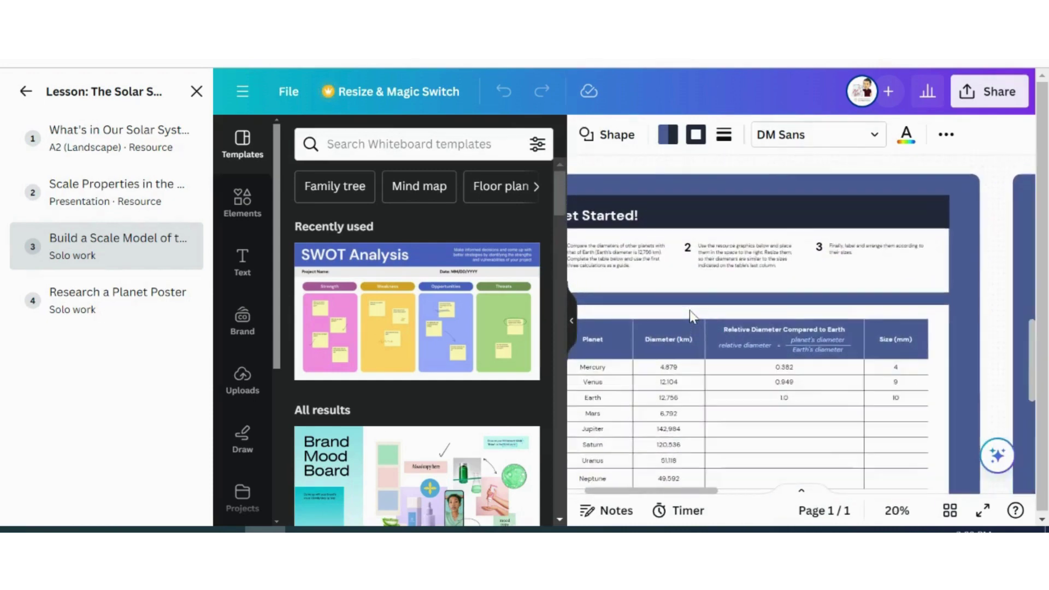
{"action": "scroll", "coordinate": [689, 310], "scroll_direction": "up", "scroll_amount": 3}
{"action": "scroll", "coordinate": [689, 310], "scroll_direction": "left", "scroll_amount": 3}
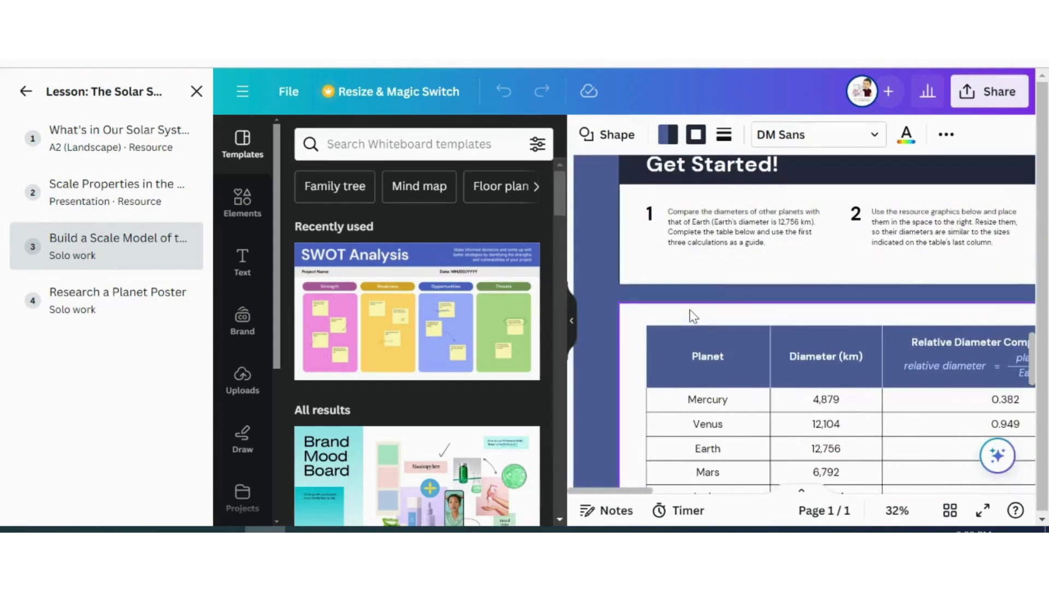
{"action": "scroll", "coordinate": [689, 309], "scroll_direction": "down", "scroll_amount": 1}
{"action": "scroll", "coordinate": [690, 309], "scroll_direction": "up", "scroll_amount": 3}
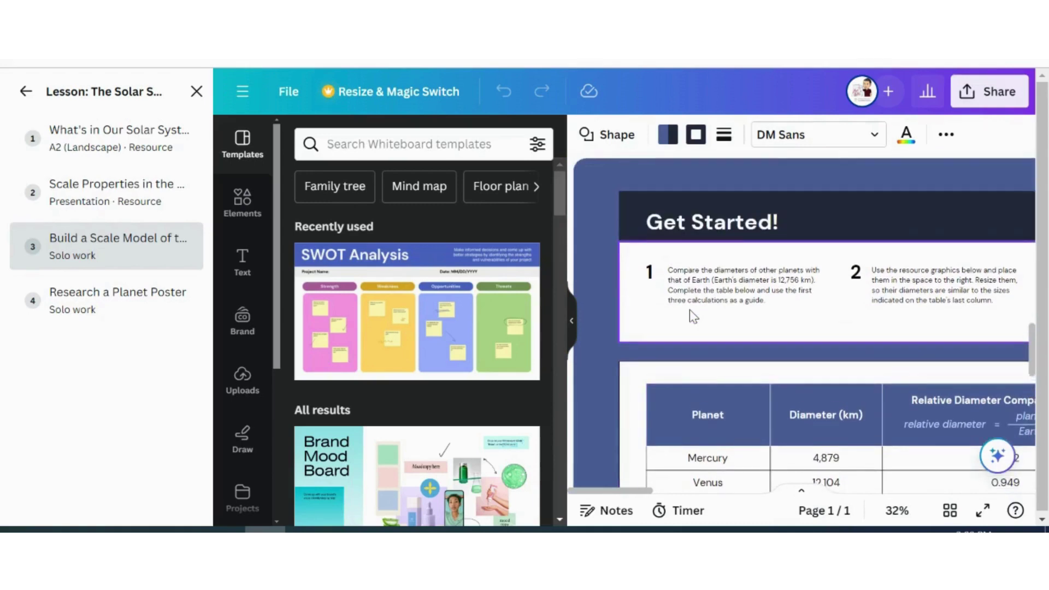
{"action": "scroll", "coordinate": [690, 309], "scroll_direction": "right", "scroll_amount": 1}
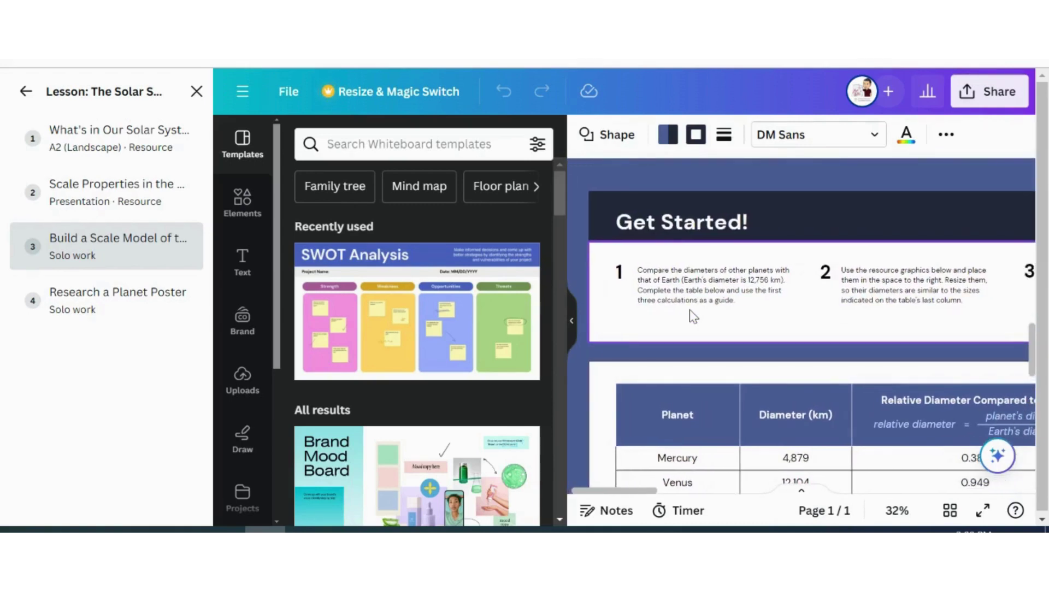
{"action": "scroll", "coordinate": [689, 309], "scroll_direction": "right", "scroll_amount": 3}
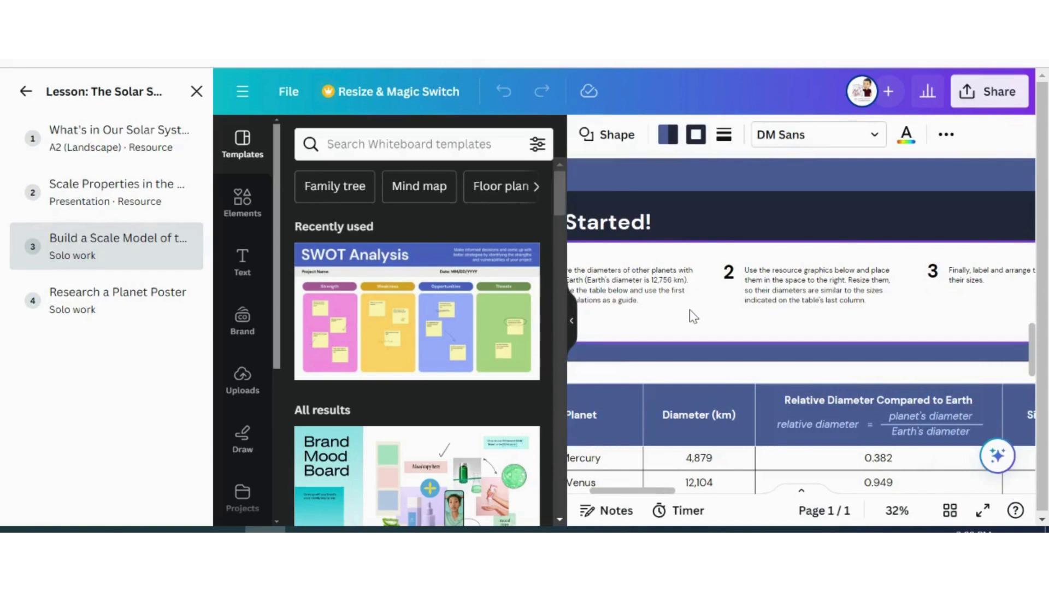
{"action": "scroll", "coordinate": [689, 309], "scroll_direction": "down", "scroll_amount": 3}
{"action": "scroll", "coordinate": [690, 310], "scroll_direction": "left", "scroll_amount": 2}
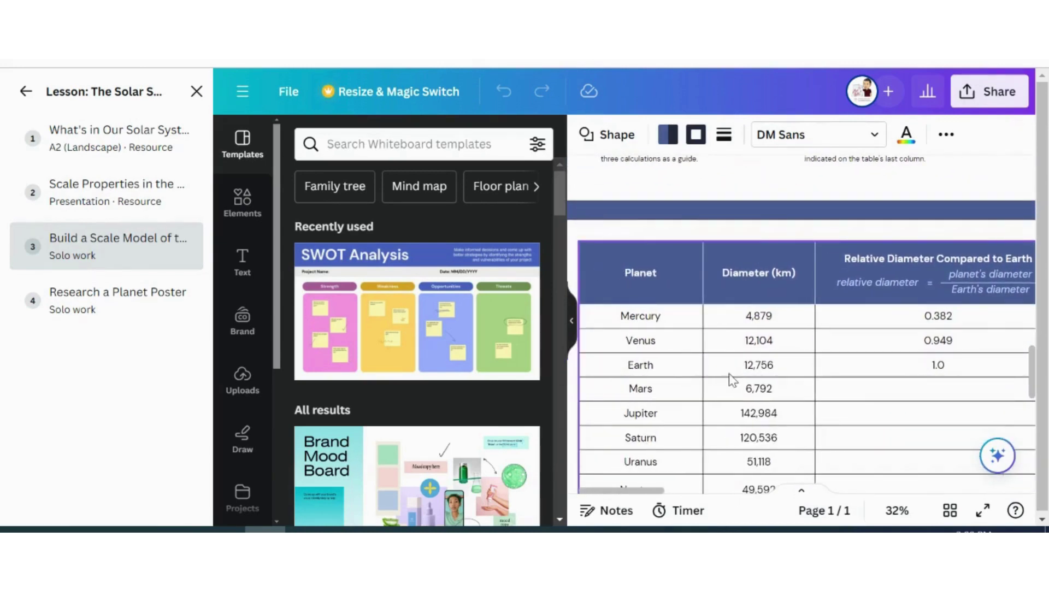
{"action": "scroll", "coordinate": [780, 380], "scroll_direction": "down", "scroll_amount": 2}
{"action": "scroll", "coordinate": [781, 382], "scroll_direction": "right", "scroll_amount": 6}
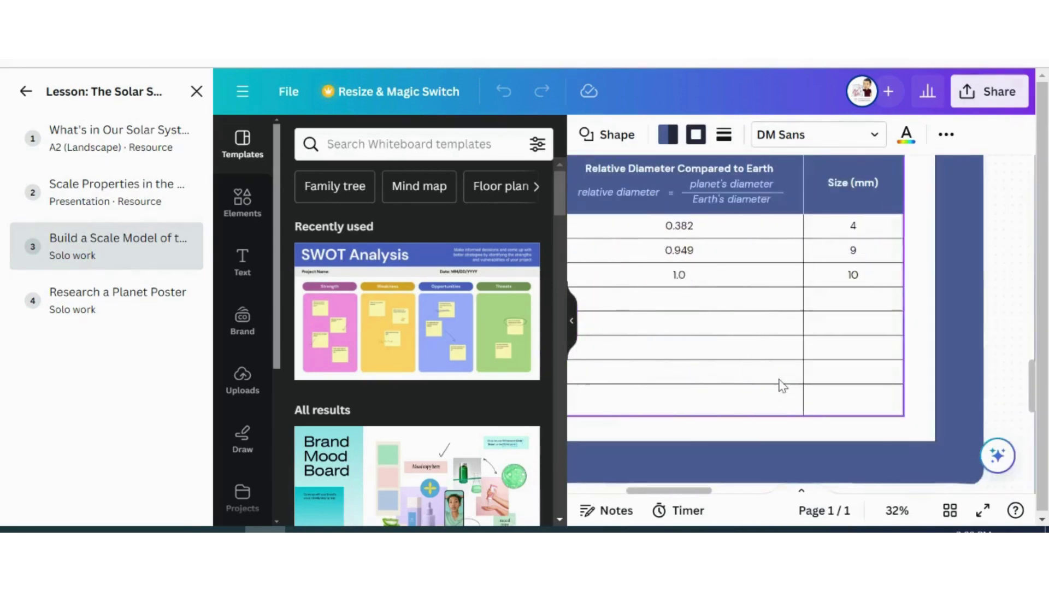
{"action": "scroll", "coordinate": [782, 385], "scroll_direction": "right", "scroll_amount": 6}
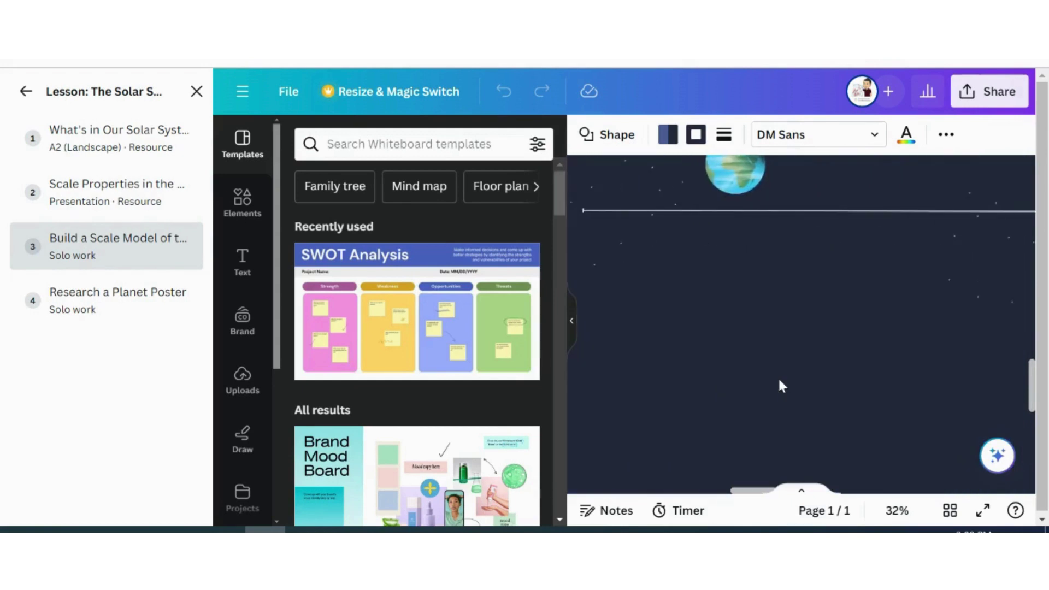
{"action": "scroll", "coordinate": [782, 385], "scroll_direction": "down", "scroll_amount": 3}
{"action": "scroll", "coordinate": [780, 385], "scroll_direction": "down", "scroll_amount": 1}
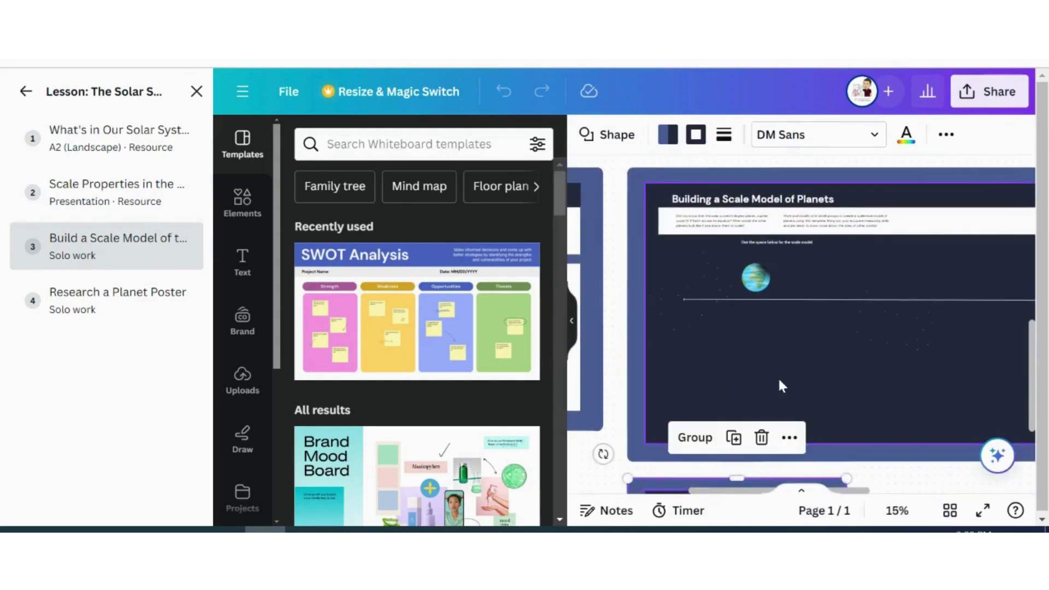
{"action": "scroll", "coordinate": [780, 385], "scroll_direction": "right", "scroll_amount": 3}
{"action": "scroll", "coordinate": [782, 385], "scroll_direction": "right", "scroll_amount": 10}
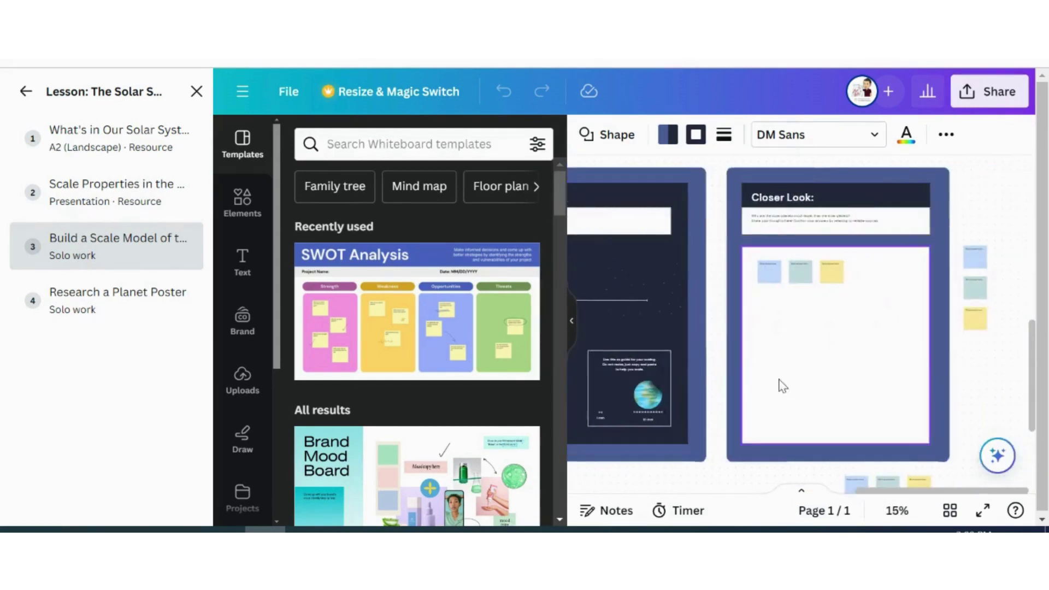
{"action": "scroll", "coordinate": [782, 385], "scroll_direction": "down", "scroll_amount": 3}
{"action": "scroll", "coordinate": [782, 385], "scroll_direction": "left", "scroll_amount": 8}
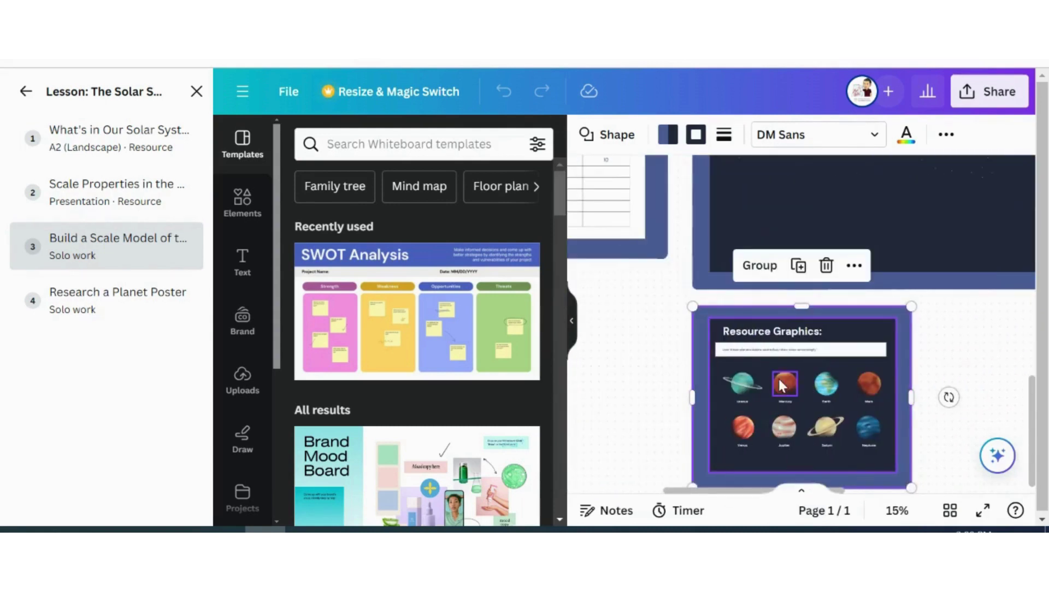
{"action": "scroll", "coordinate": [780, 382], "scroll_direction": "down", "scroll_amount": 2}
{"action": "scroll", "coordinate": [778, 379], "scroll_direction": "up", "scroll_amount": 4}
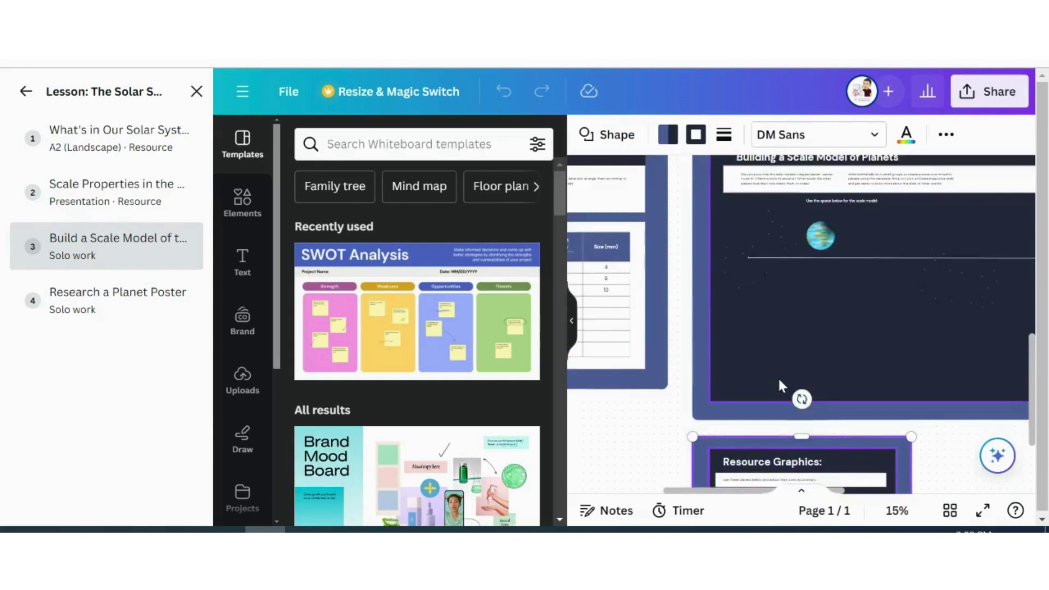
{"action": "scroll", "coordinate": [779, 382], "scroll_direction": "up", "scroll_amount": 3}
{"action": "scroll", "coordinate": [780, 383], "scroll_direction": "left", "scroll_amount": 4}
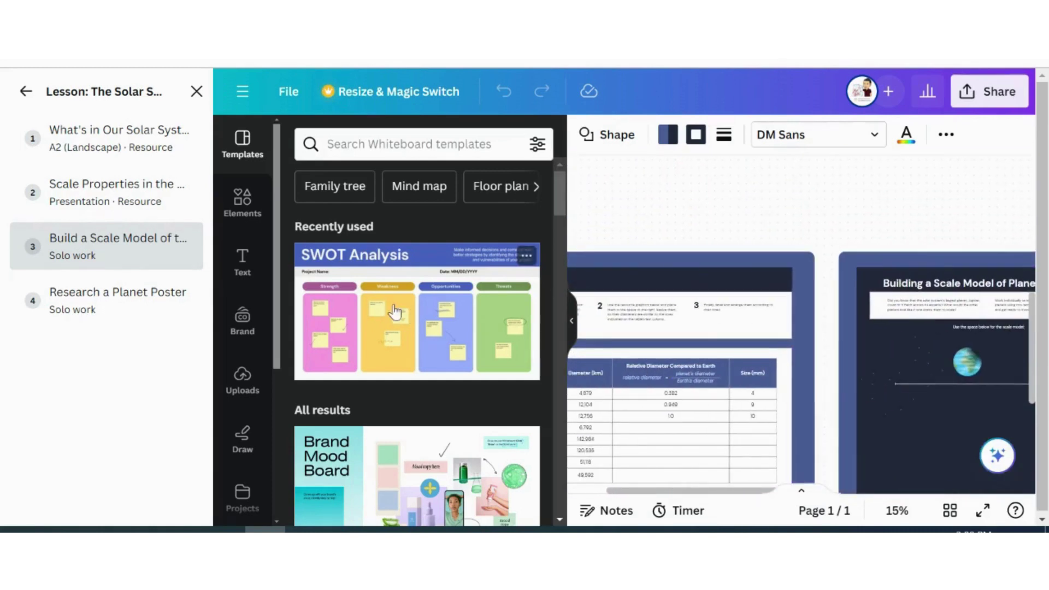
{"action": "left_click", "coordinate": [101, 307]}
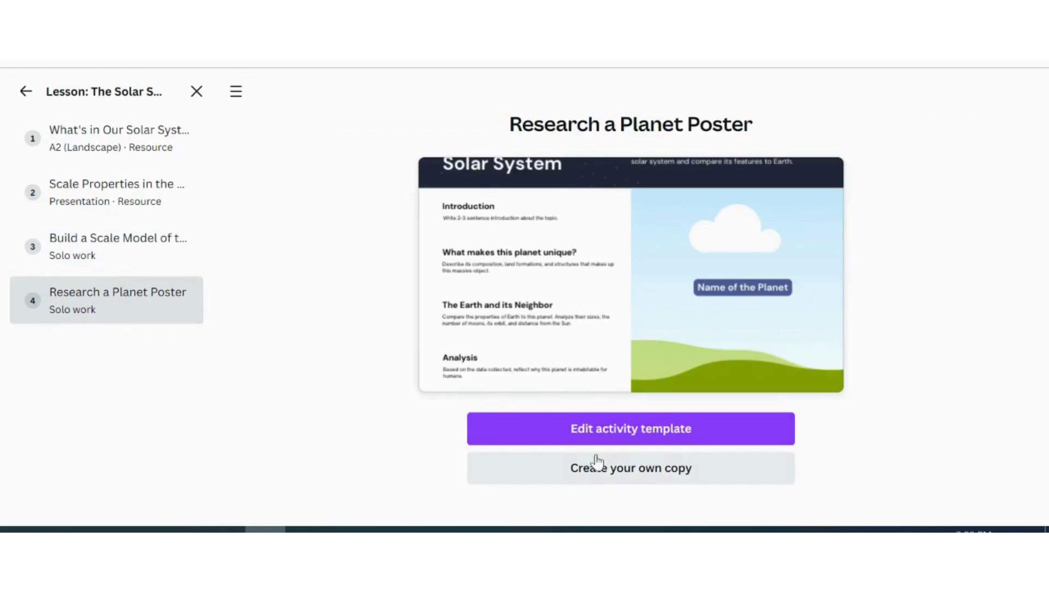
{"action": "left_click", "coordinate": [614, 468]}
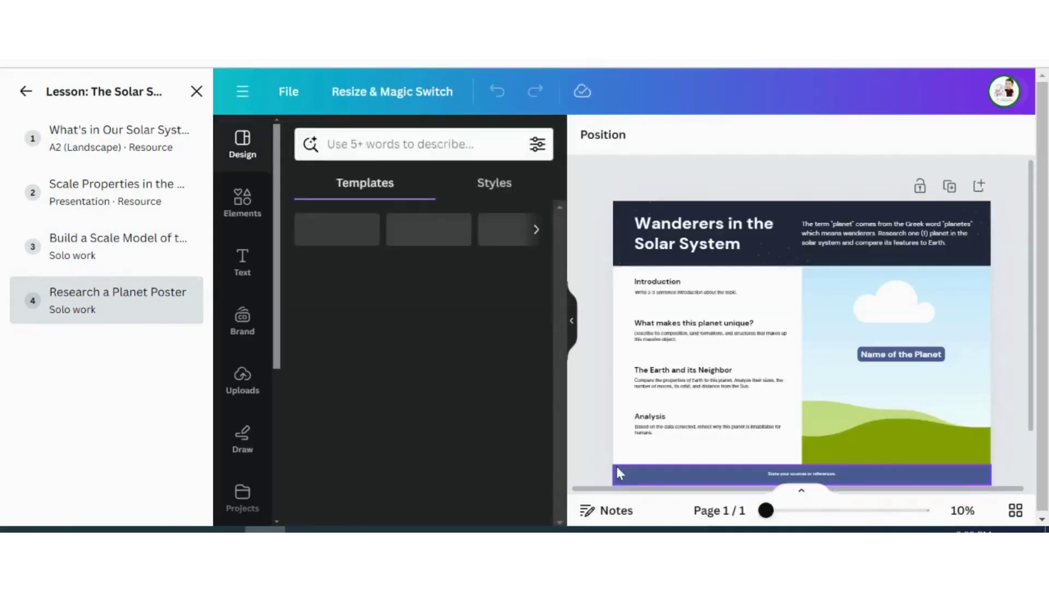
{"action": "scroll", "coordinate": [761, 361], "scroll_direction": "up", "scroll_amount": 3}
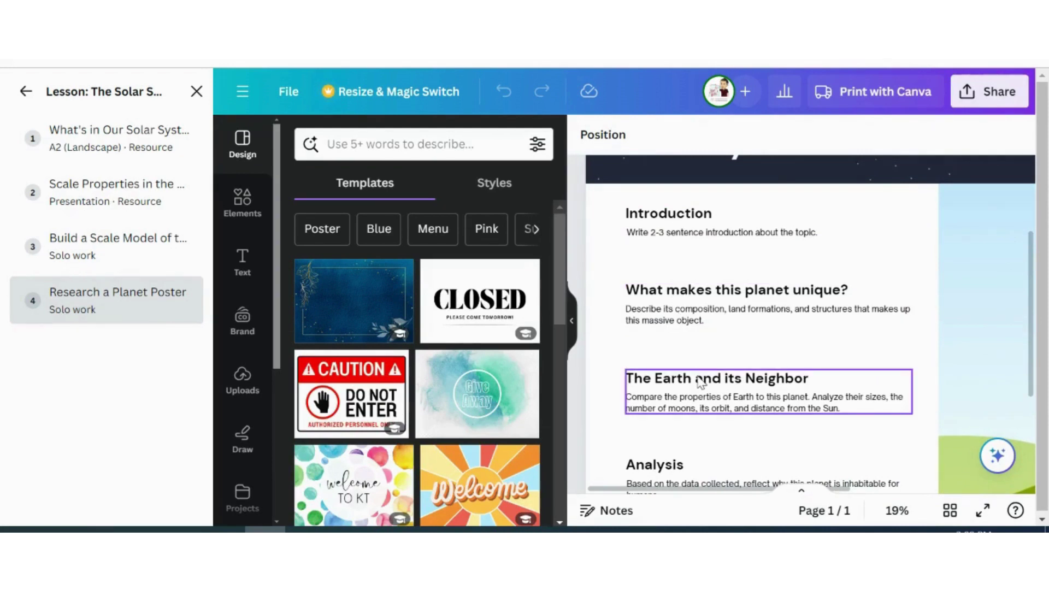
{"action": "scroll", "coordinate": [700, 383], "scroll_direction": "right", "scroll_amount": 5}
{"action": "scroll", "coordinate": [700, 383], "scroll_direction": "down", "scroll_amount": 3}
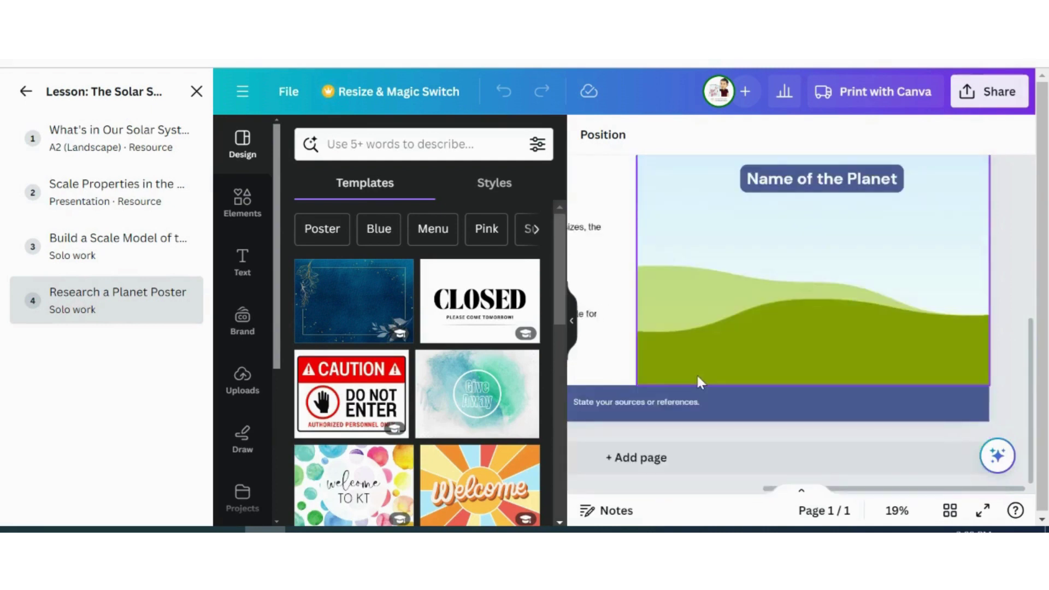
{"action": "scroll", "coordinate": [697, 376], "scroll_direction": "left", "scroll_amount": 3}
{"action": "scroll", "coordinate": [700, 382], "scroll_direction": "up", "scroll_amount": 4}
{"action": "scroll", "coordinate": [700, 383], "scroll_direction": "left", "scroll_amount": 2}
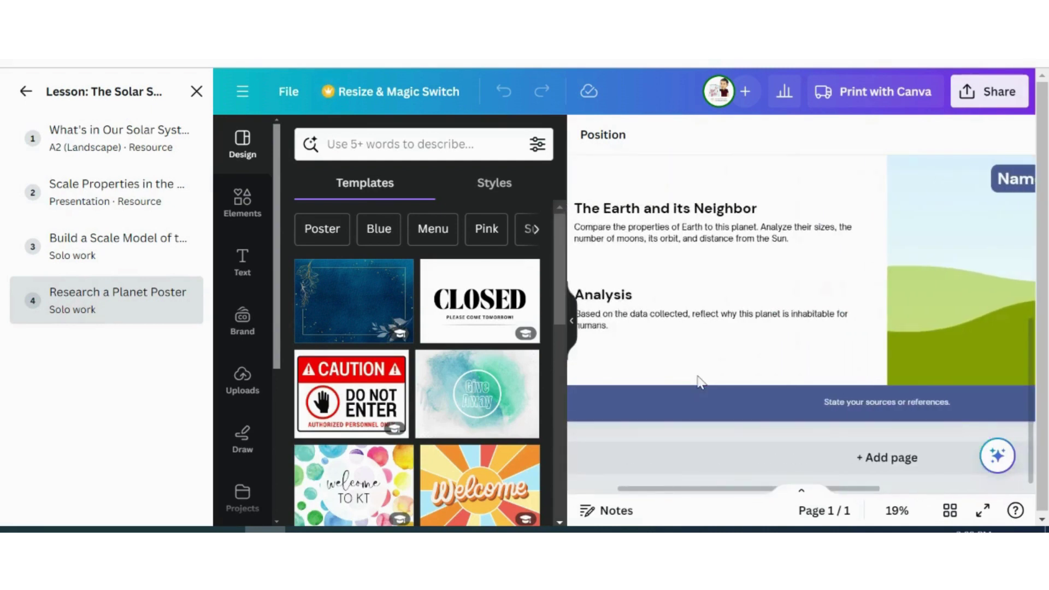
{"action": "scroll", "coordinate": [700, 382], "scroll_direction": "left", "scroll_amount": 2}
{"action": "scroll", "coordinate": [700, 382], "scroll_direction": "up", "scroll_amount": 3}
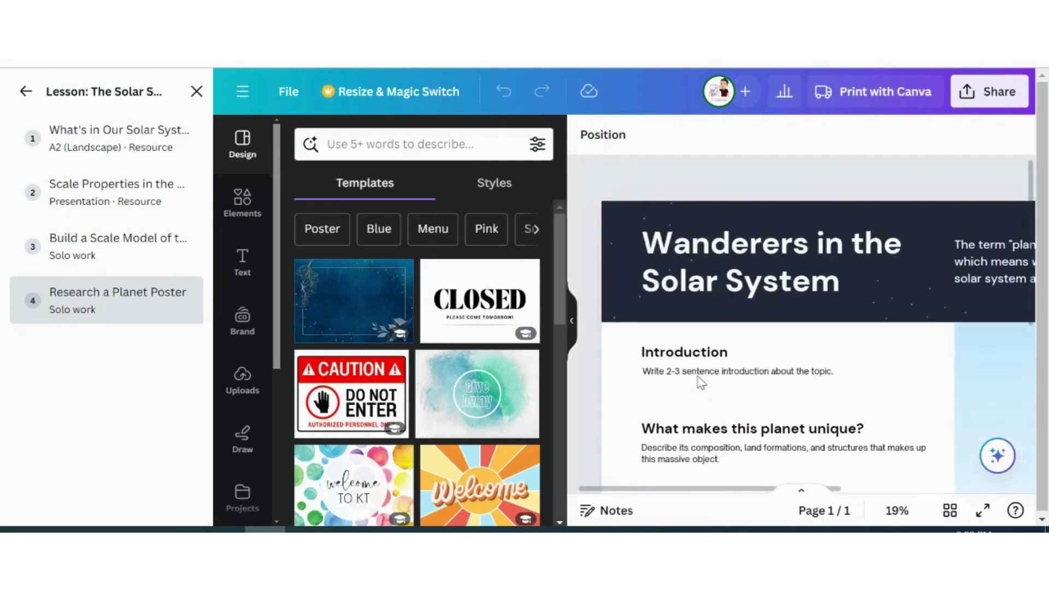
Select the Research a Planet Poster row in the lesson panel
{"action": "left_click", "coordinate": [87, 312]}
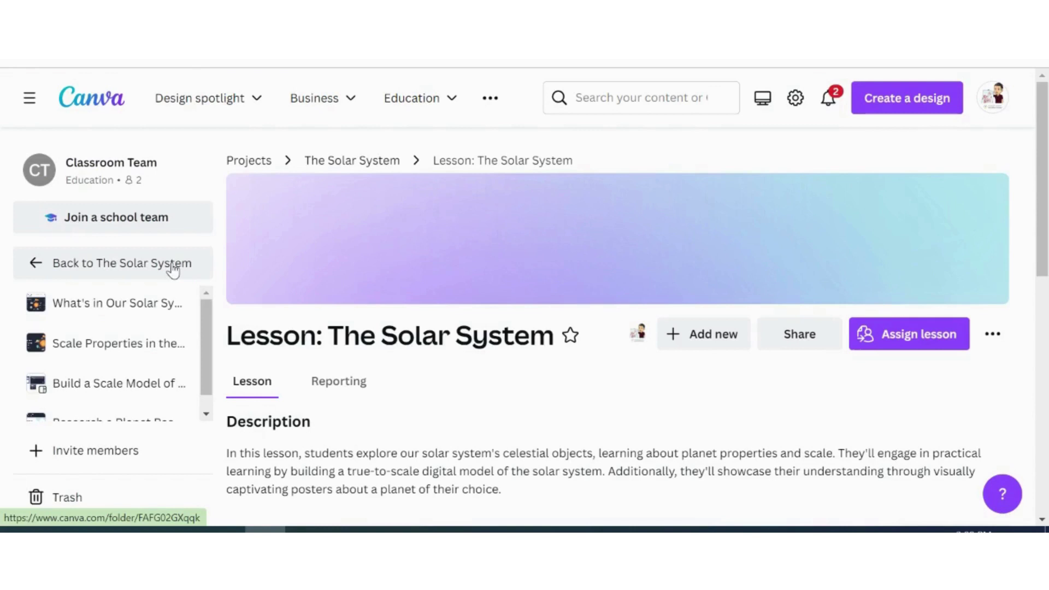
Go to the Canva home page, then open Projects to review recent designs and folders
{"action": "left_click", "coordinate": [91, 101]}
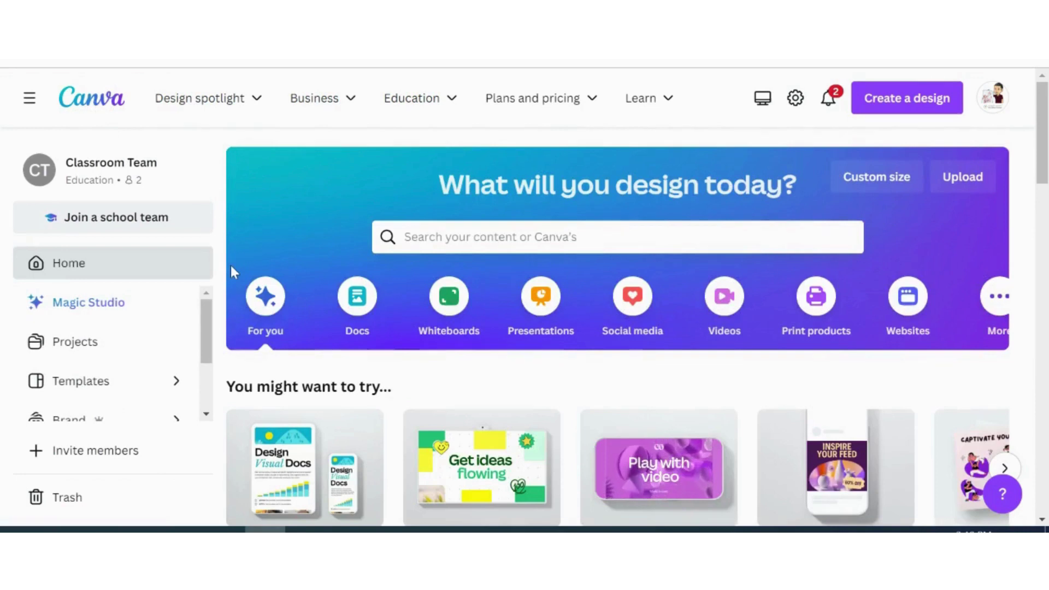
{"action": "scroll", "coordinate": [103, 315], "scroll_direction": "down", "scroll_amount": 1}
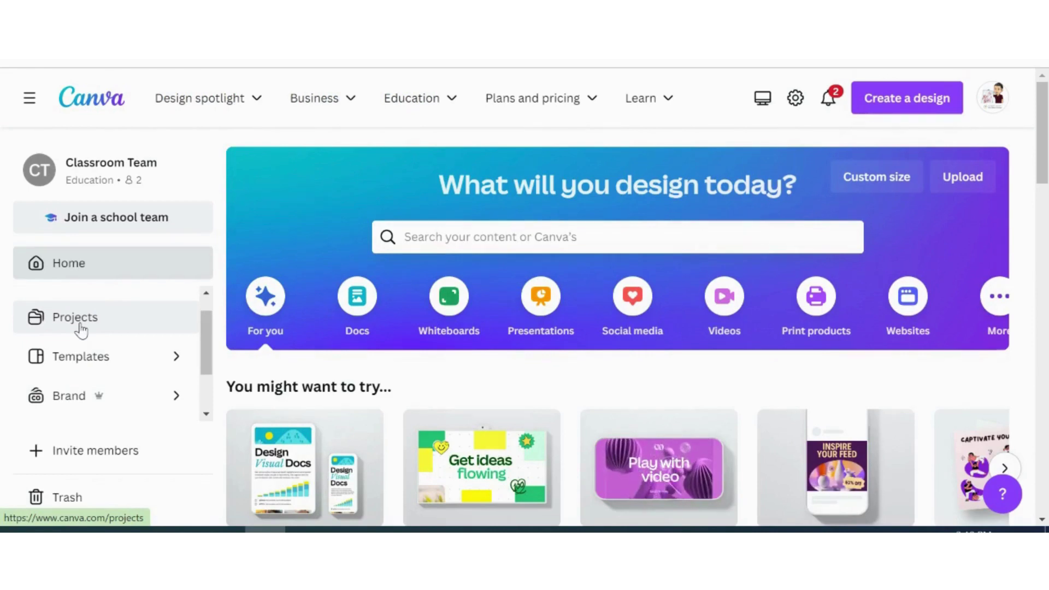
{"action": "left_click", "coordinate": [81, 327]}
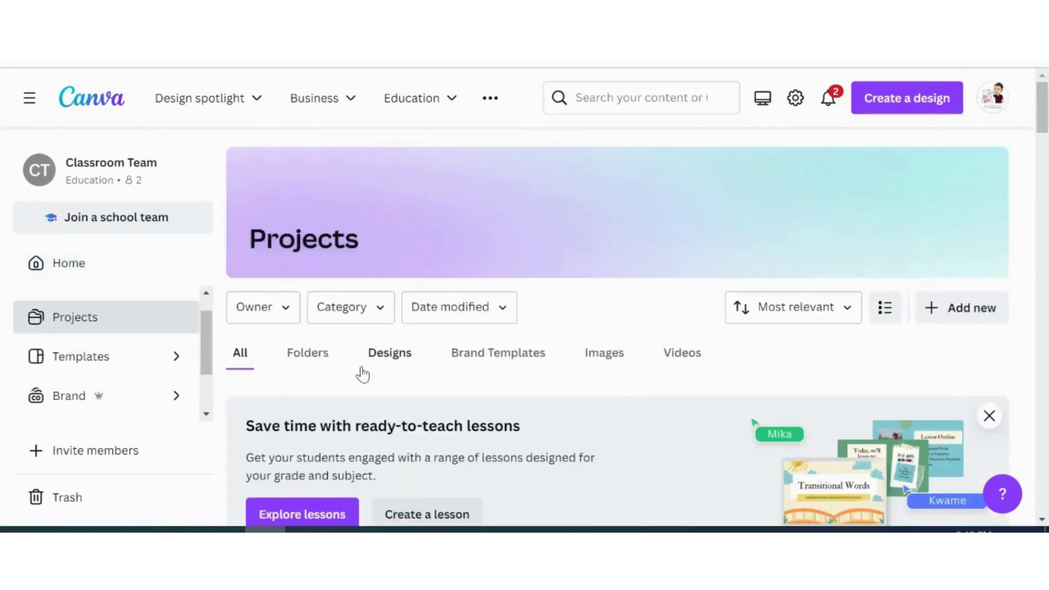
{"action": "scroll", "coordinate": [362, 370], "scroll_direction": "down", "scroll_amount": 2}
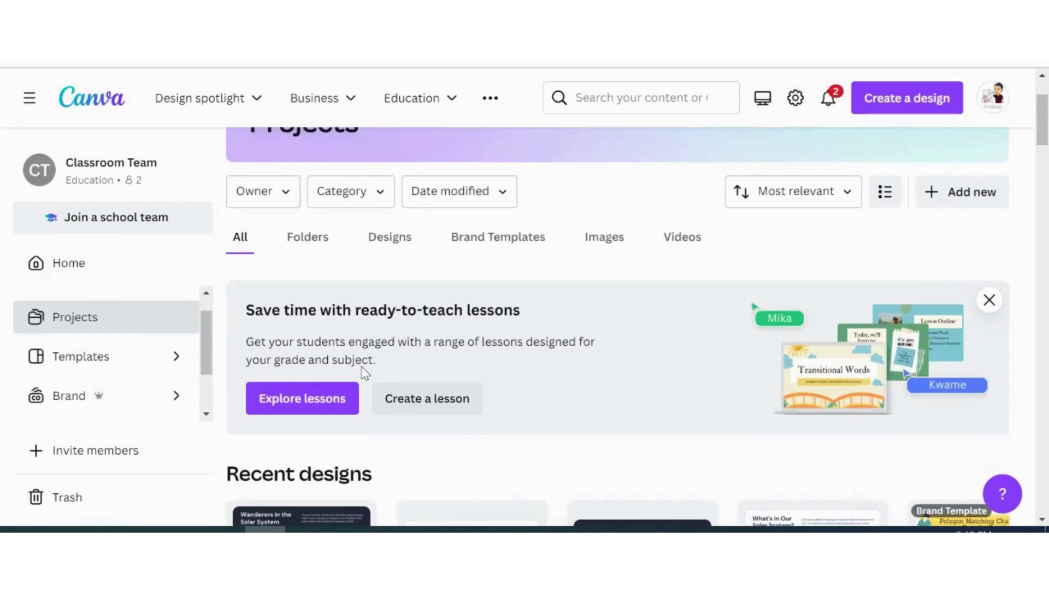
{"action": "scroll", "coordinate": [363, 370], "scroll_direction": "down", "scroll_amount": 1}
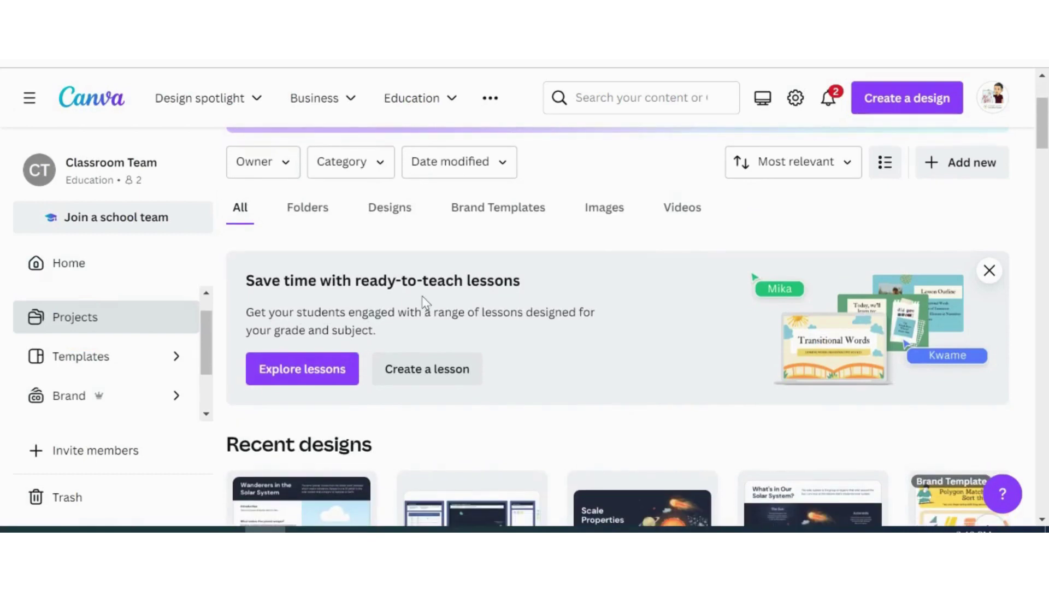
{"action": "scroll", "coordinate": [421, 304], "scroll_direction": "down", "scroll_amount": 1}
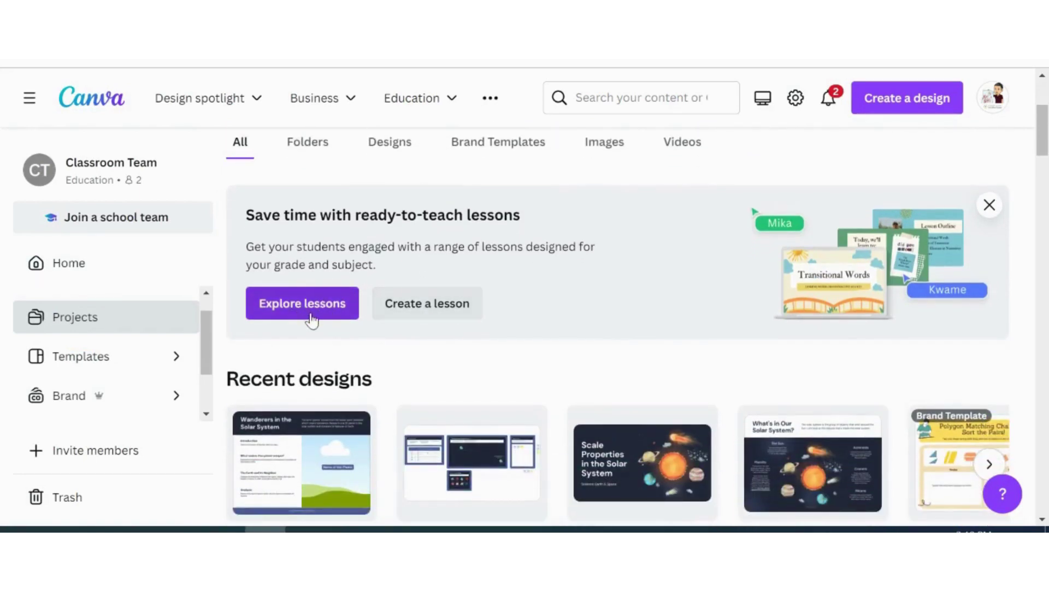
{"action": "scroll", "coordinate": [311, 320], "scroll_direction": "down", "scroll_amount": 3}
{"action": "scroll", "coordinate": [583, 325], "scroll_direction": "down", "scroll_amount": 2}
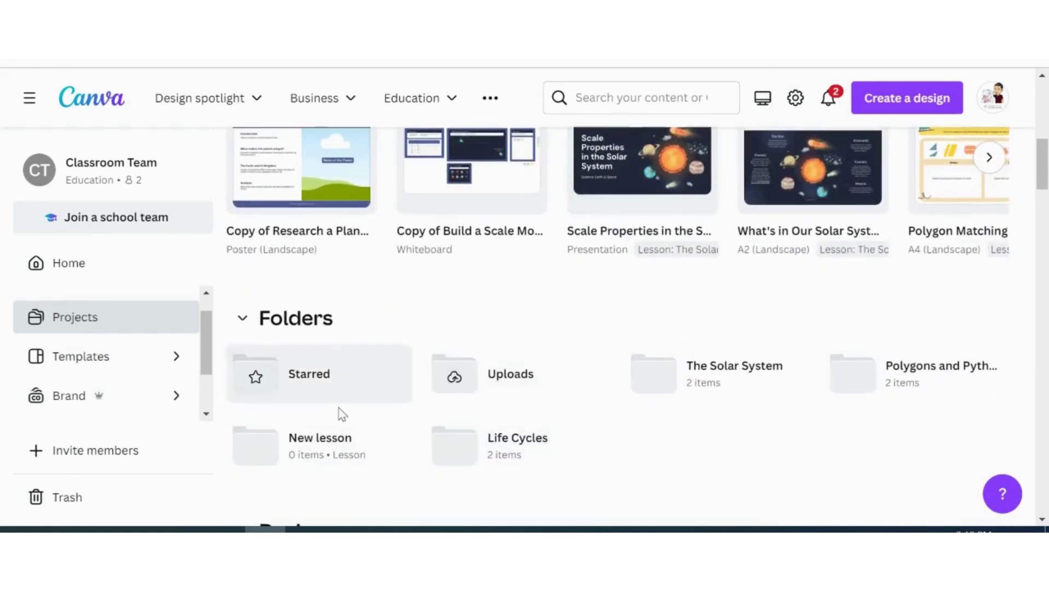
{"action": "scroll", "coordinate": [340, 412], "scroll_direction": "down", "scroll_amount": 2}
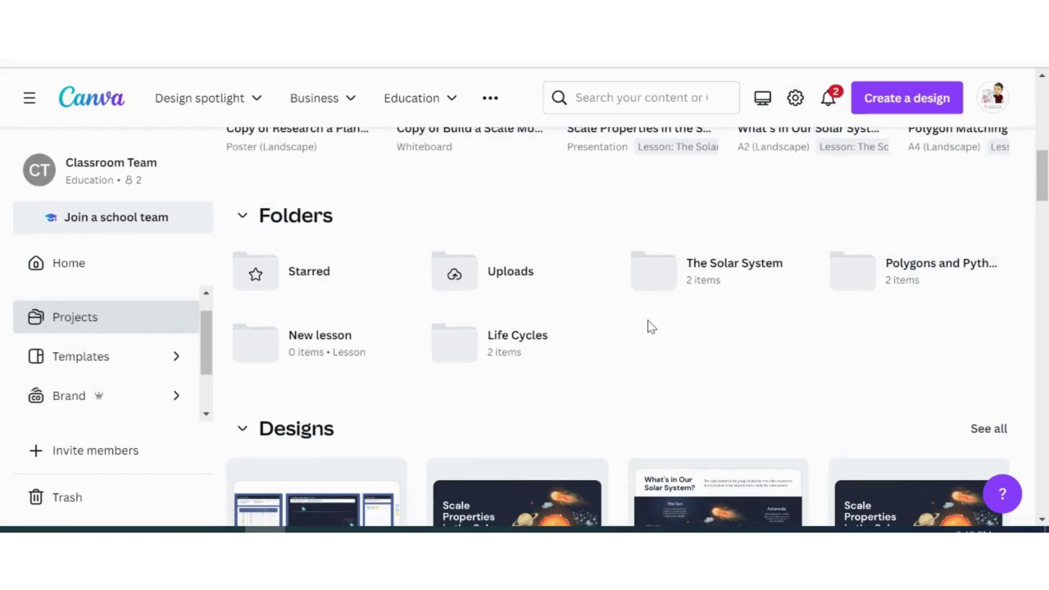
{"action": "scroll", "coordinate": [651, 326], "scroll_direction": "up", "scroll_amount": 8}
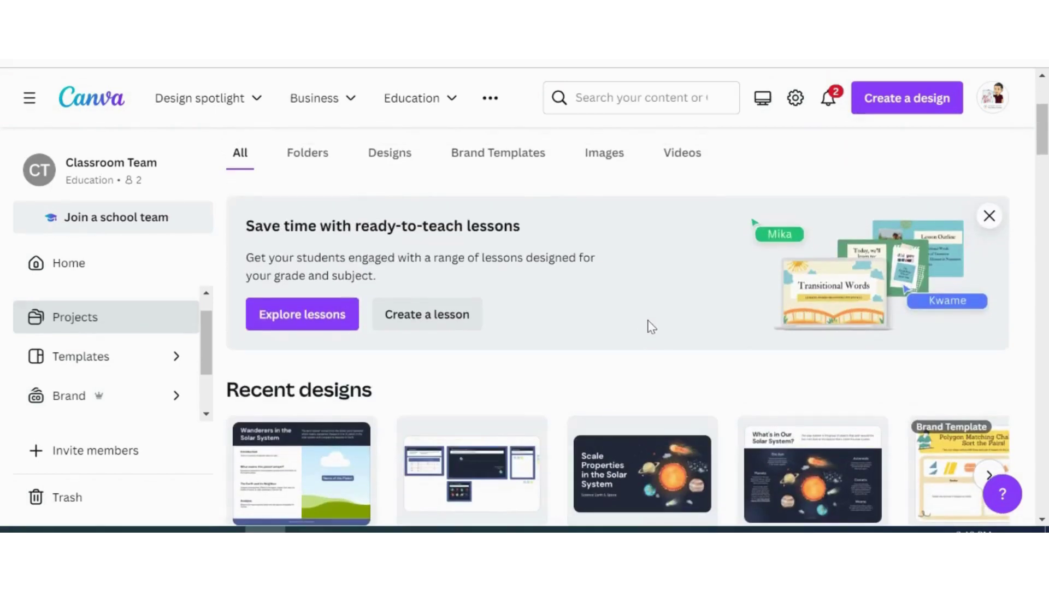
Create a new lesson titled 'Selling a Planet' and move into its description field
{"action": "left_click", "coordinate": [420, 322]}
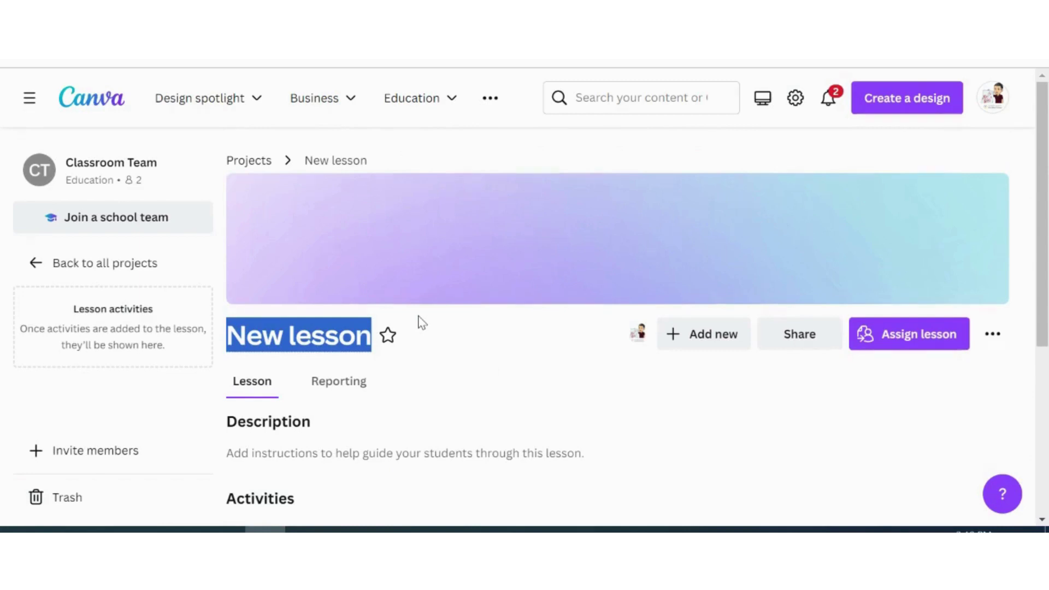
{"action": "scroll", "coordinate": [419, 317], "scroll_direction": "down", "scroll_amount": 2}
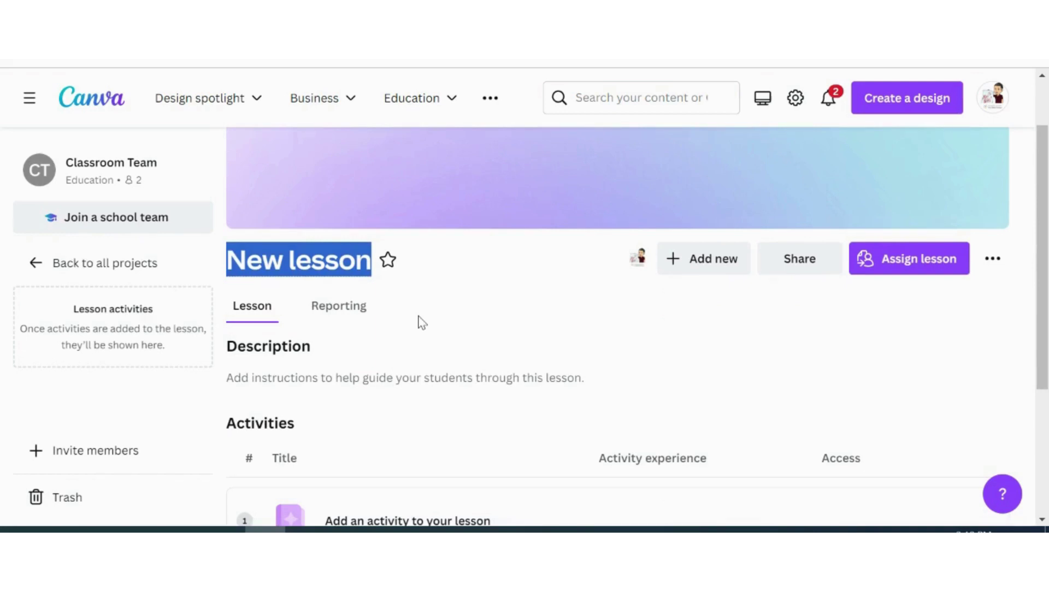
{"action": "type", "text": "Selling a P"}
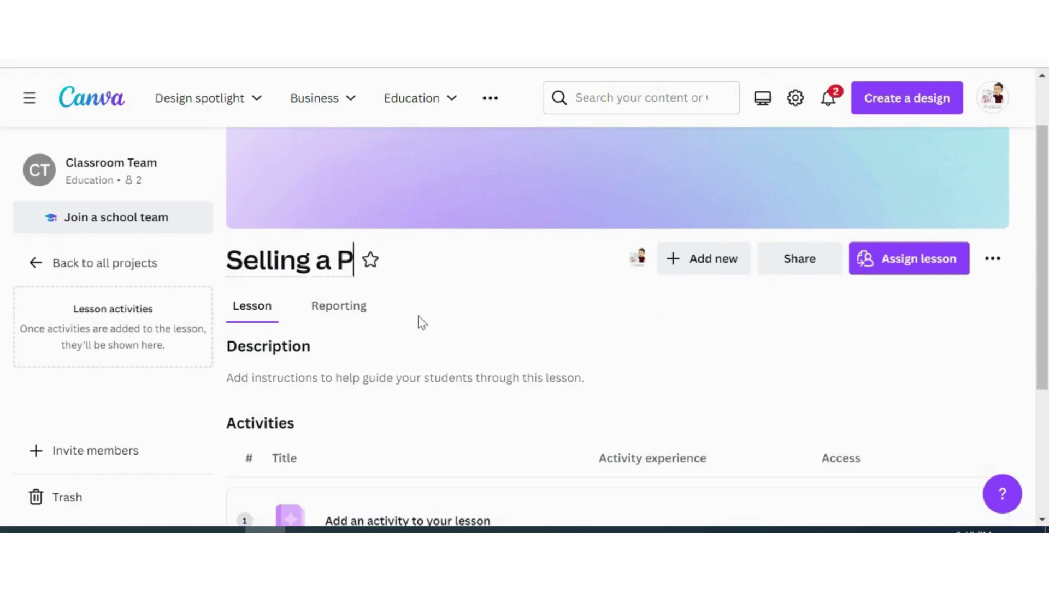
{"action": "type", "text": "lanet"}
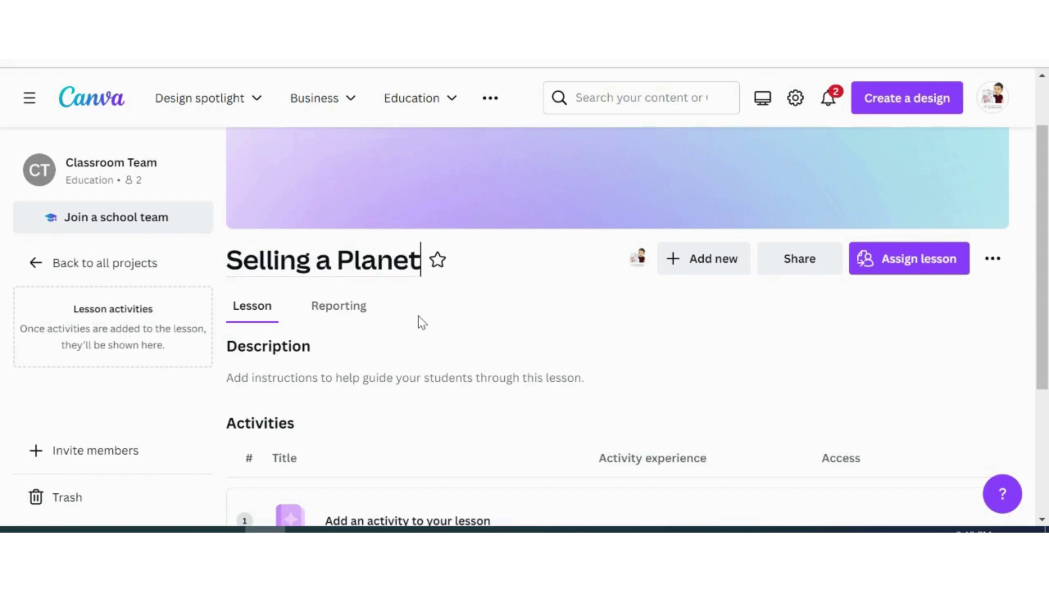
{"action": "left_click", "coordinate": [331, 379]}
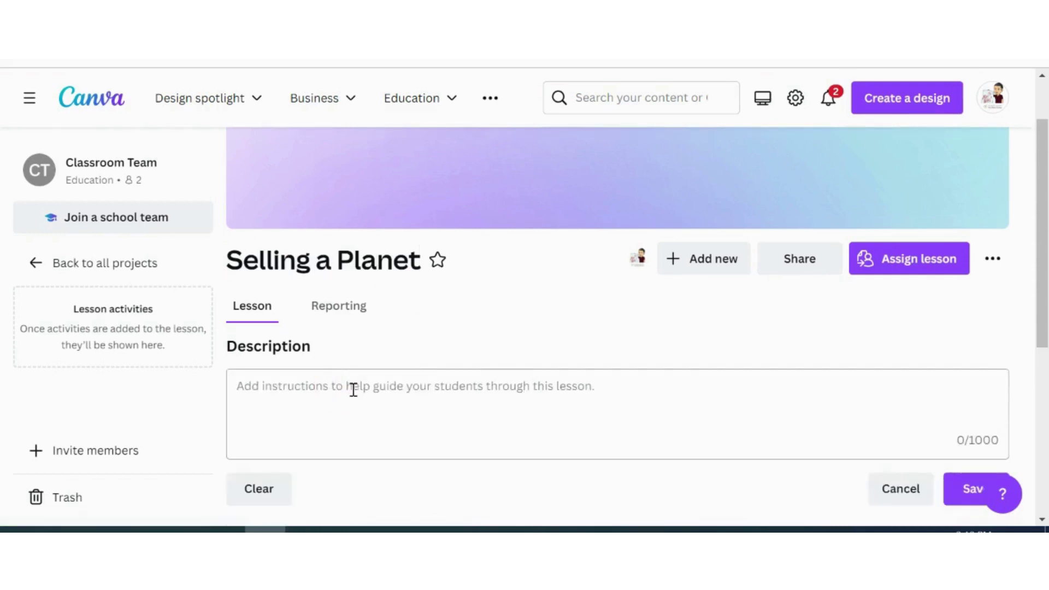
Save a description starting 'I want you to choose a space body' and ending 'your customer?'
{"action": "scroll", "coordinate": [354, 390], "scroll_direction": "down", "scroll_amount": 1}
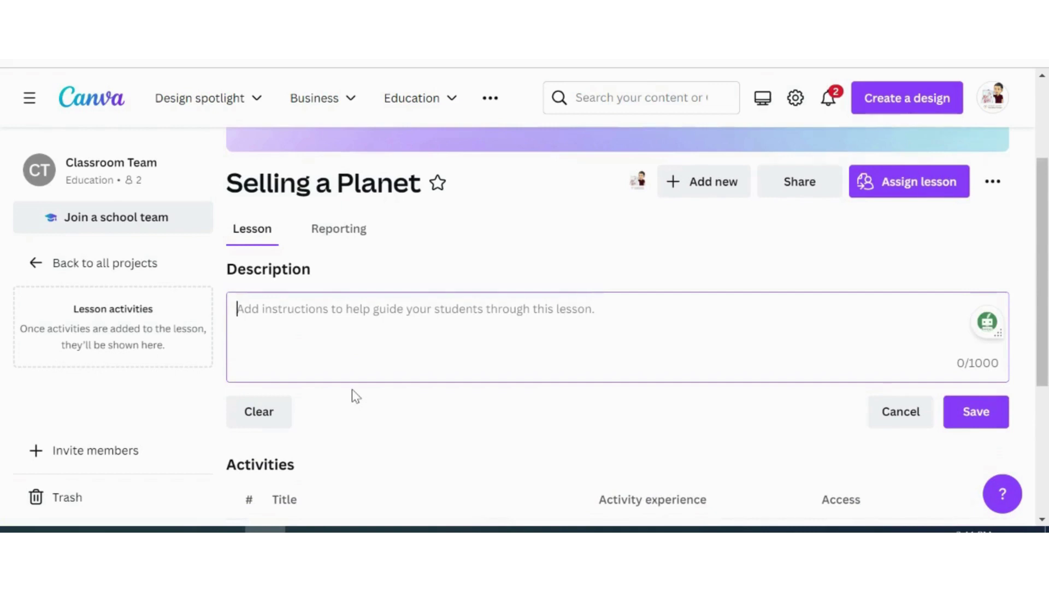
{"action": "type", "text": "I want you t"}
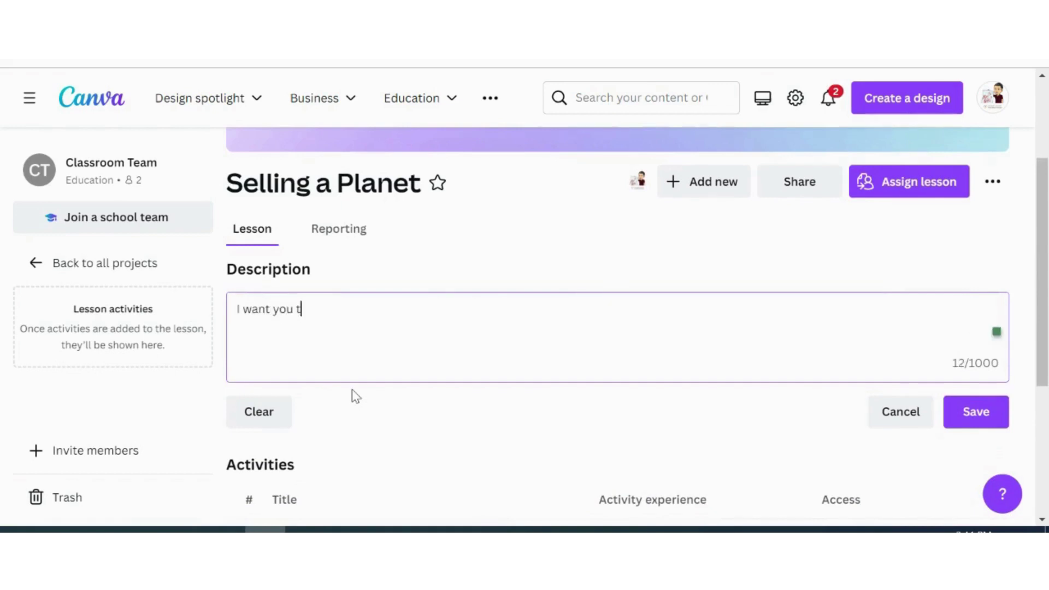
{"action": "type", "text": "o choose a spac"}
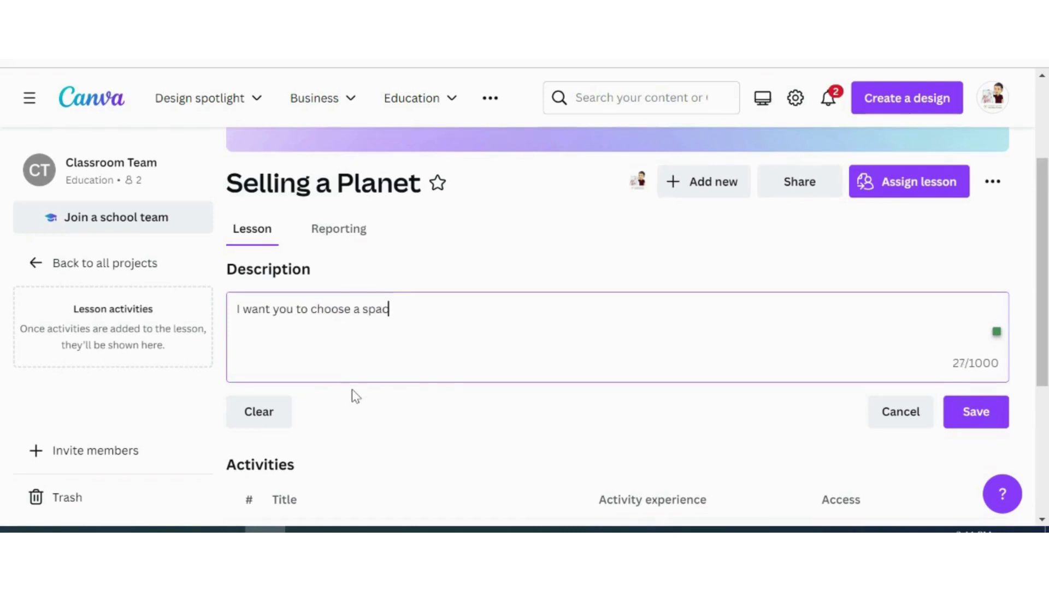
{"action": "type", "text": "e body, and I w"}
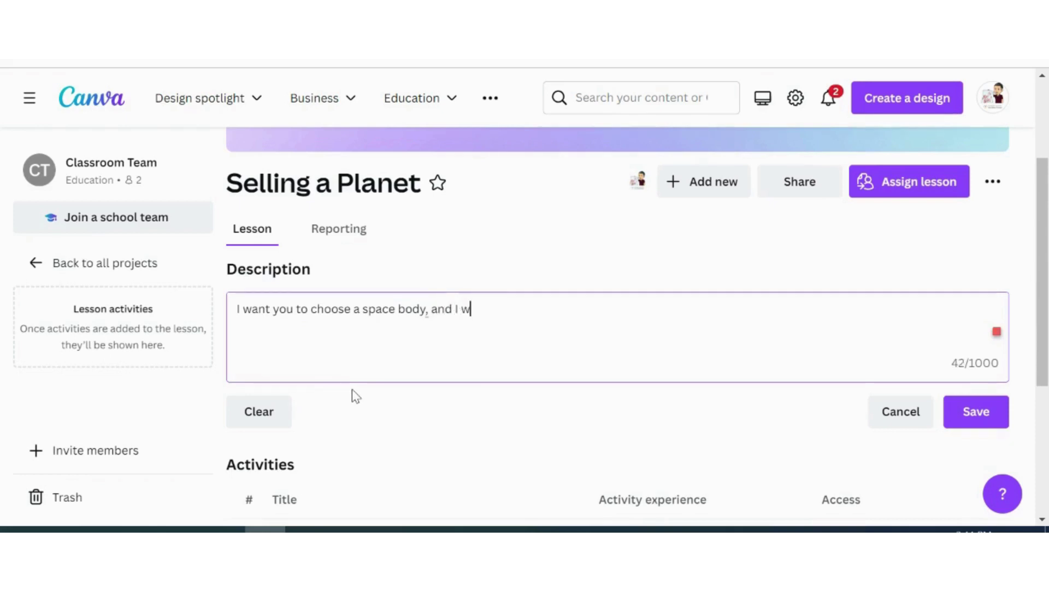
{"action": "type", "text": "ant you to learn as much a"}
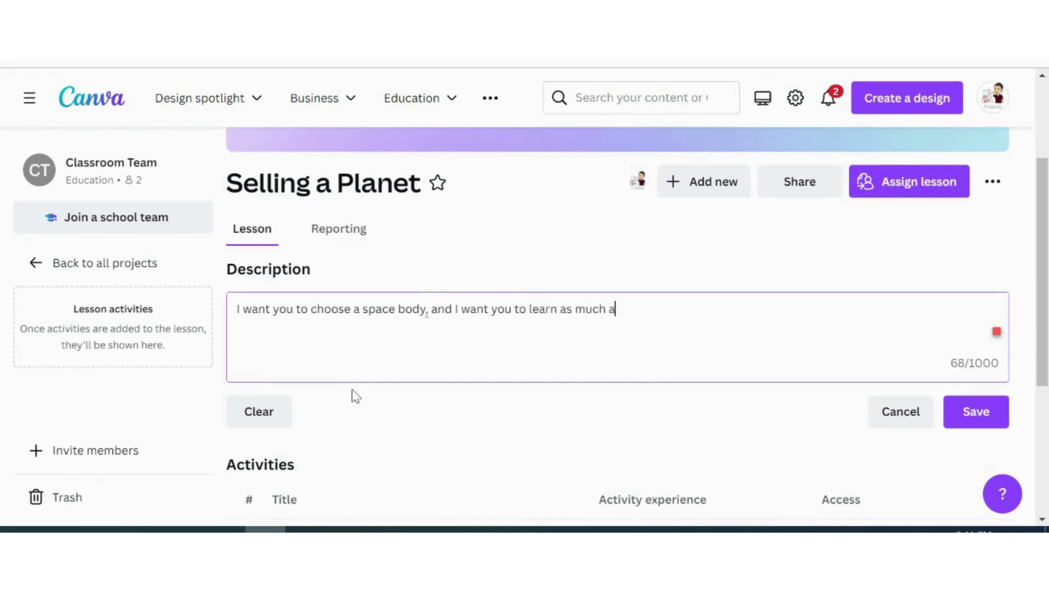
{"action": "type", "text": "bout it as possib"}
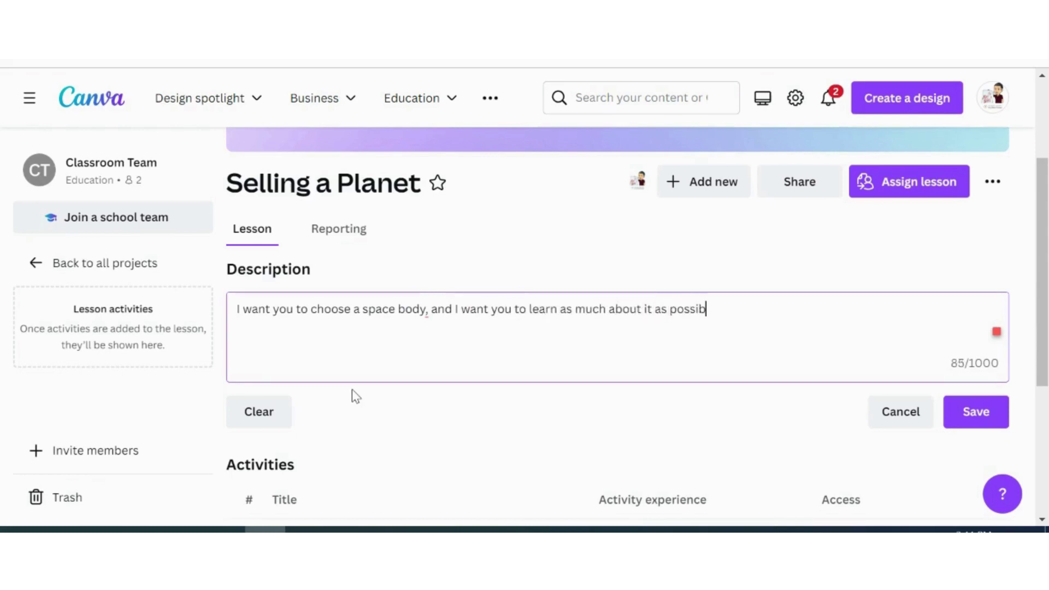
{"action": "type", "text": "le. Your job is to "}
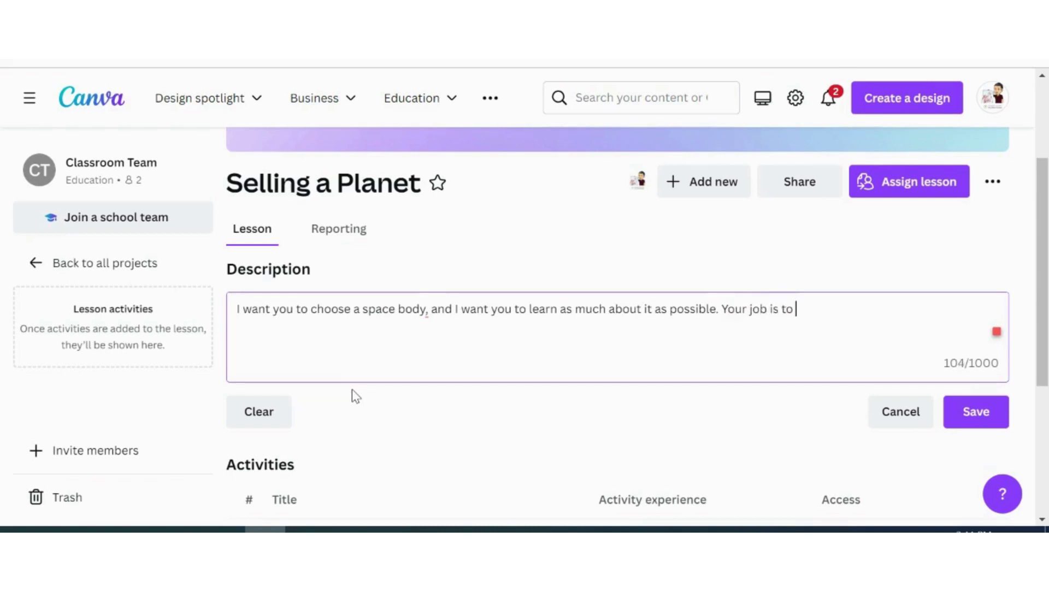
{"action": "type", "text": "pretend you are a"}
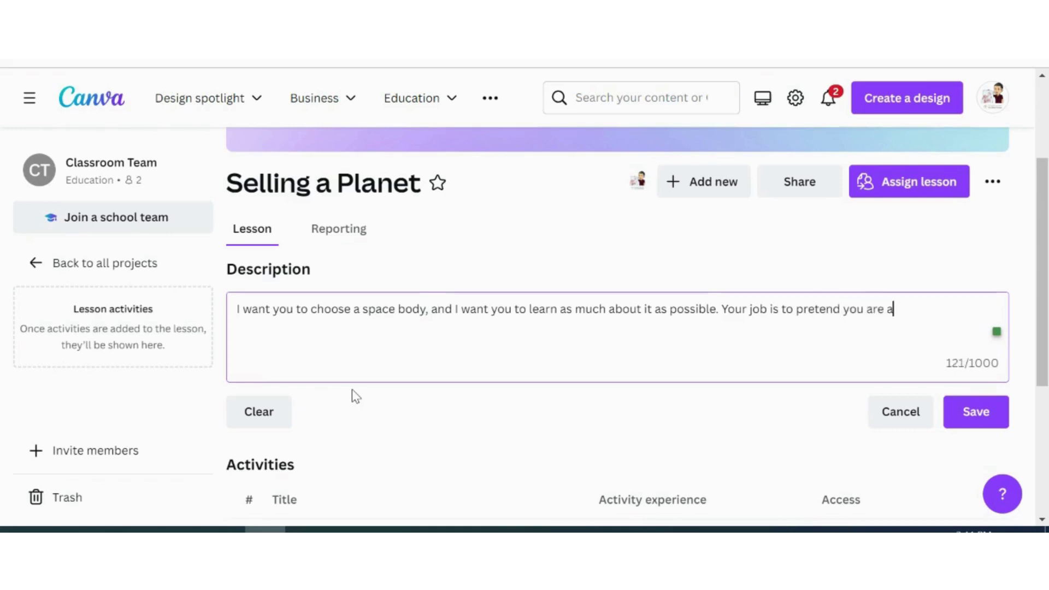
{"action": "type", "text": " real estat"}
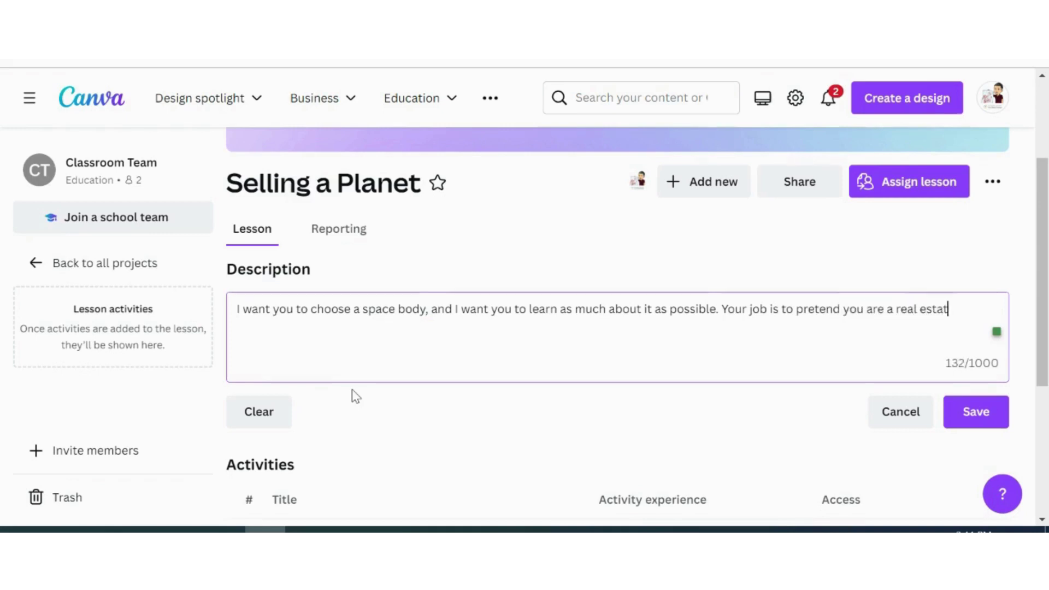
{"action": "type", "text": "e agent and selling a "}
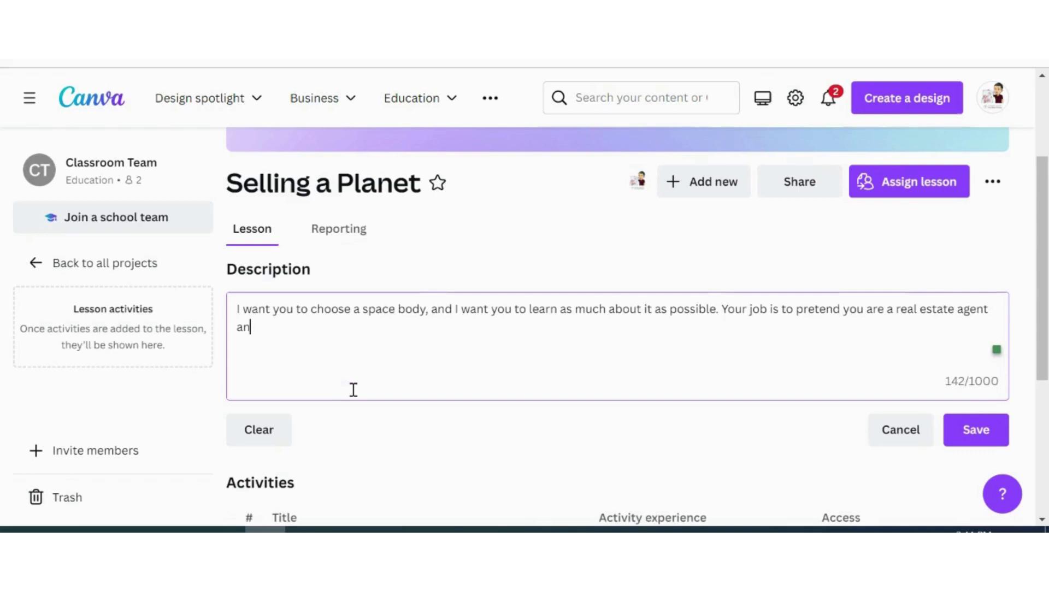
{"action": "type", "text": "ho"}
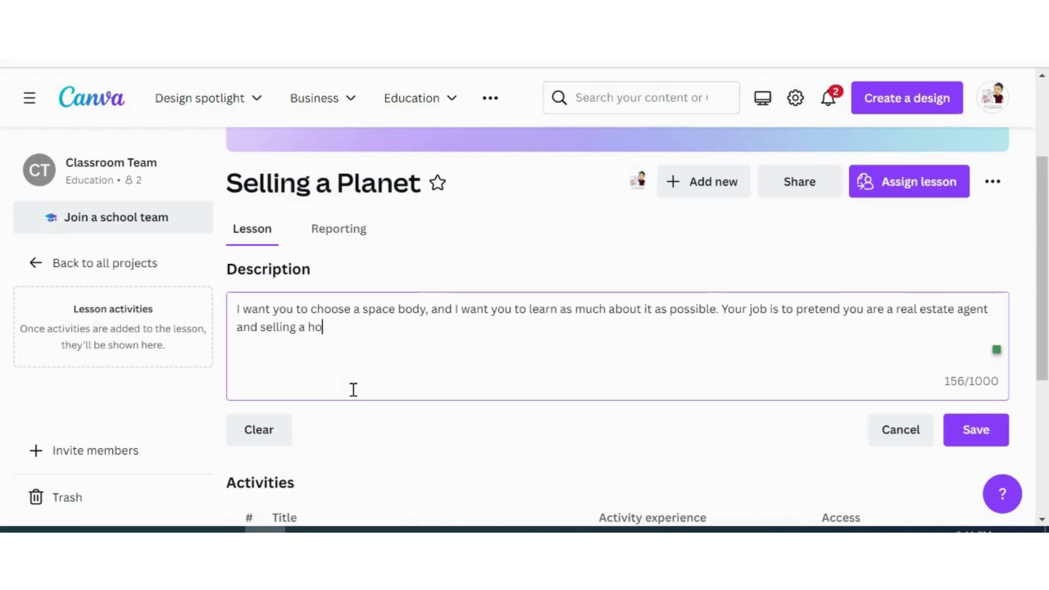
{"action": "type", "text": "me on your planet, or mo"}
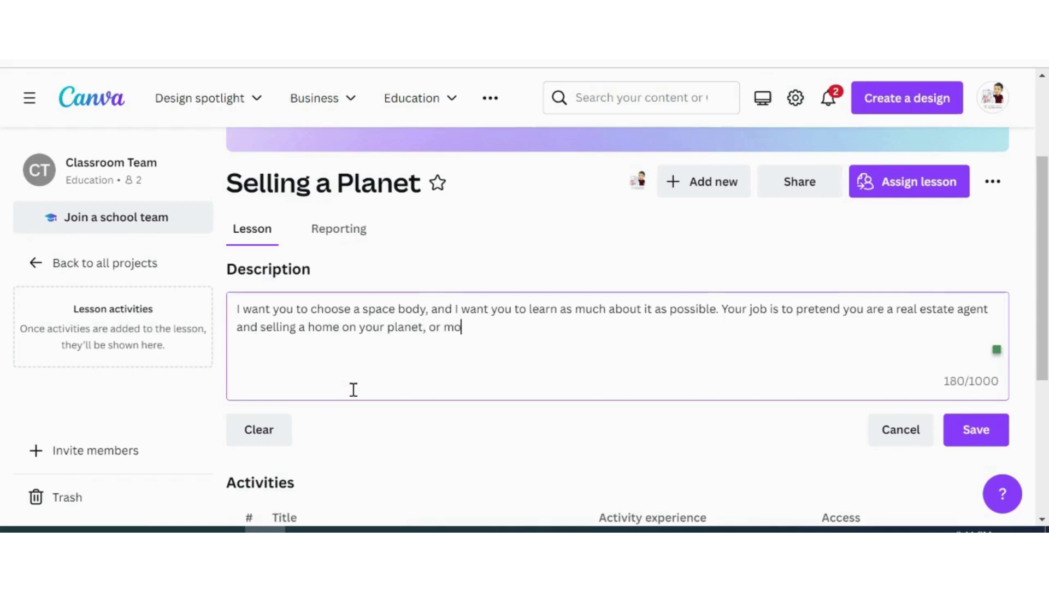
{"action": "type", "text": "od. What are som"}
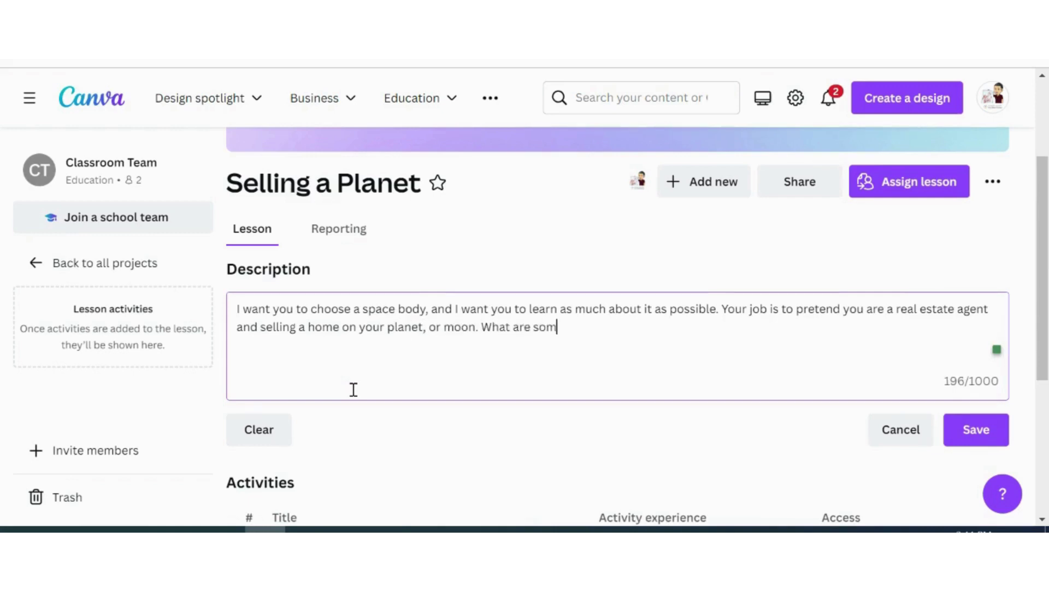
{"action": "type", "text": "e key factors you want to sell to y"}
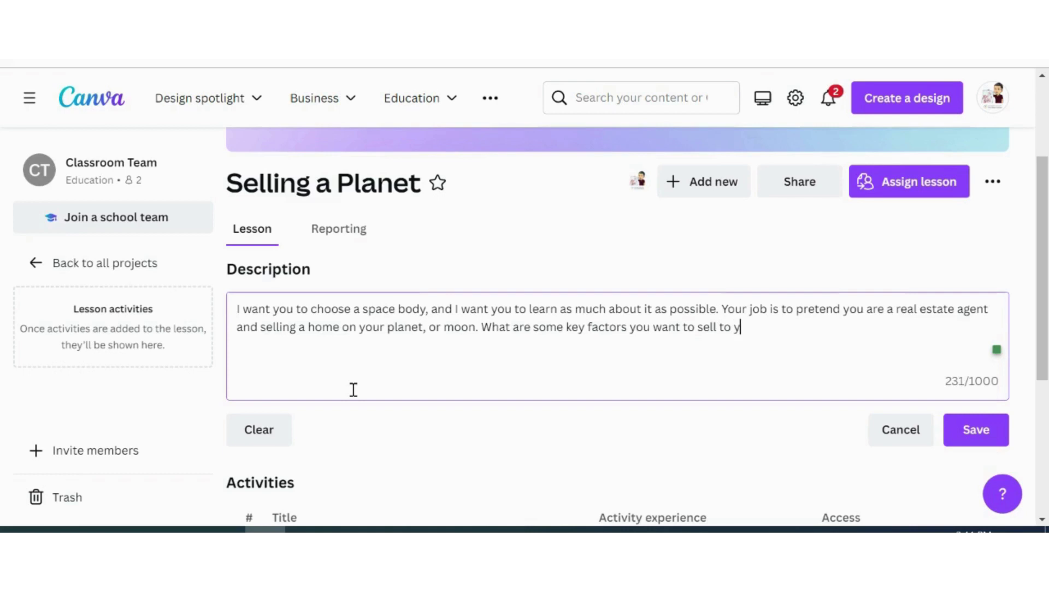
{"action": "type", "text": "our customer?"}
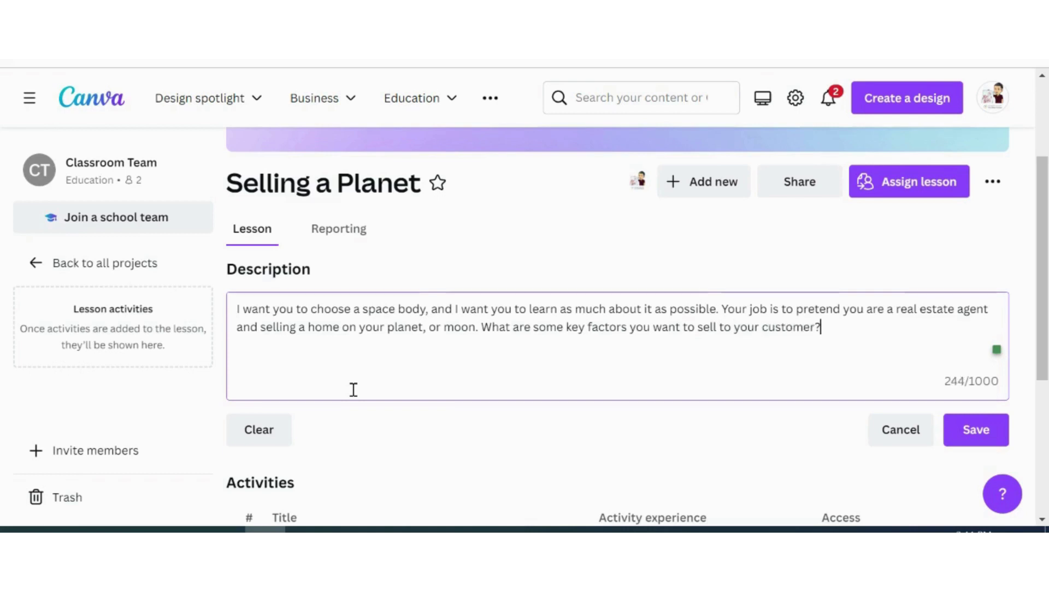
{"action": "left_click", "coordinate": [972, 428]}
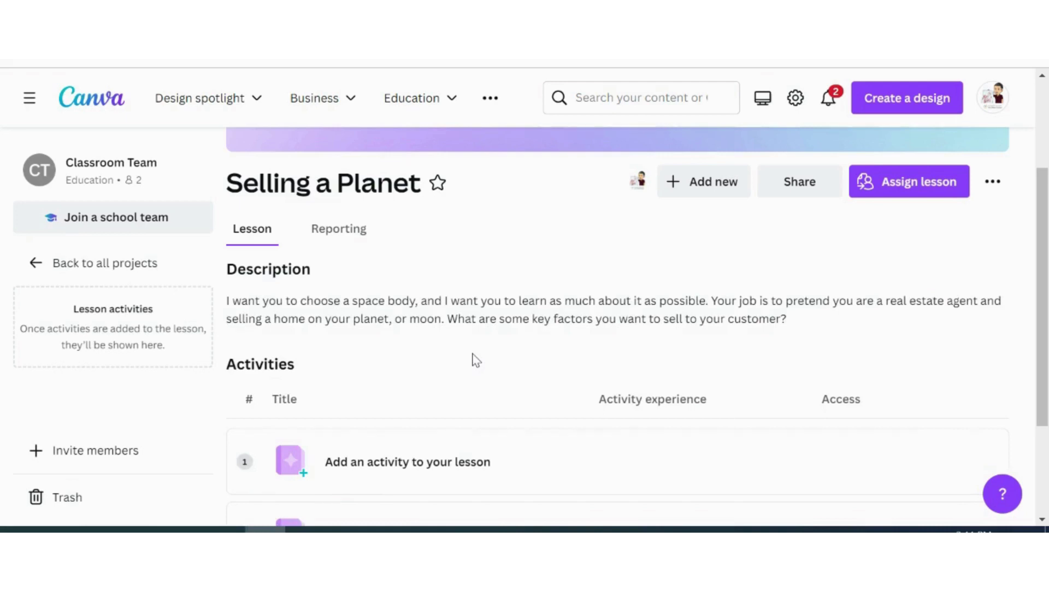
Open the first activity slot's Add new menu and pick Choose design
{"action": "scroll", "coordinate": [458, 252], "scroll_direction": "up", "scroll_amount": 1}
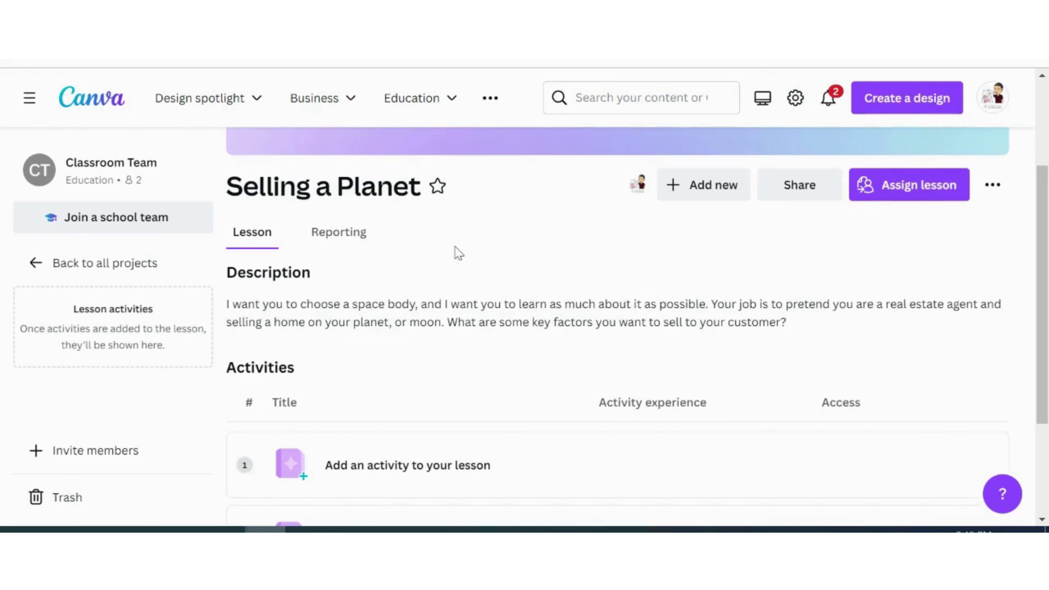
{"action": "scroll", "coordinate": [458, 252], "scroll_direction": "down", "scroll_amount": 3}
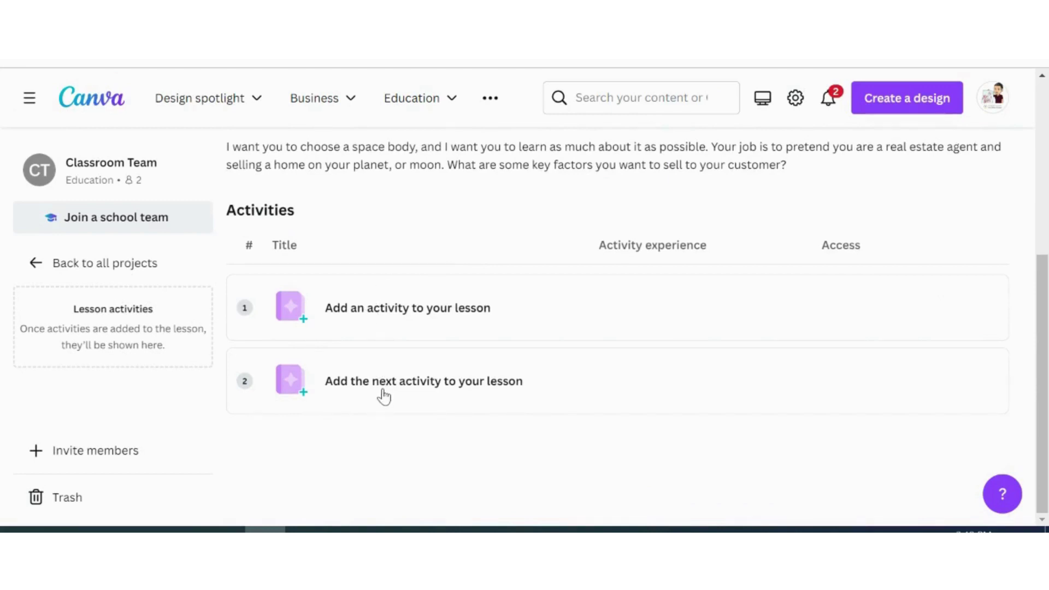
{"action": "left_click", "coordinate": [370, 313]}
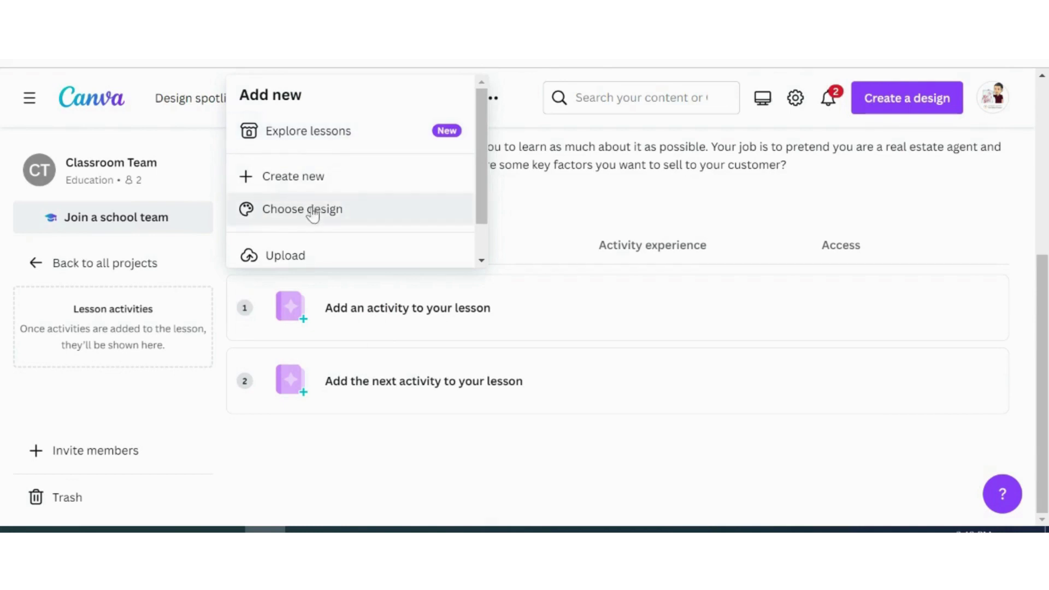
{"action": "scroll", "coordinate": [312, 234], "scroll_direction": "down", "scroll_amount": 2}
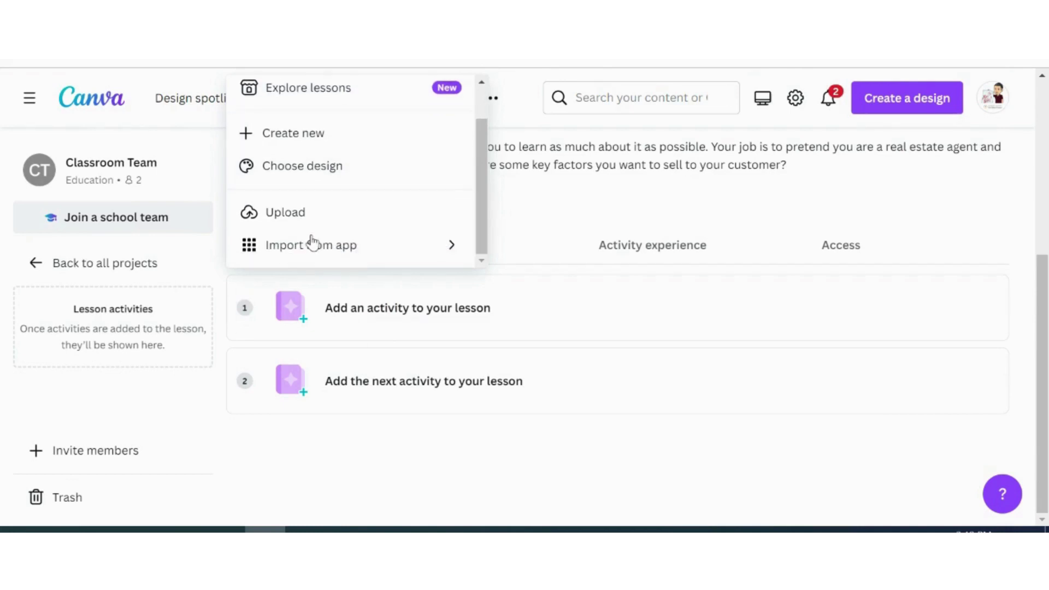
{"action": "scroll", "coordinate": [329, 260], "scroll_direction": "up", "scroll_amount": 2}
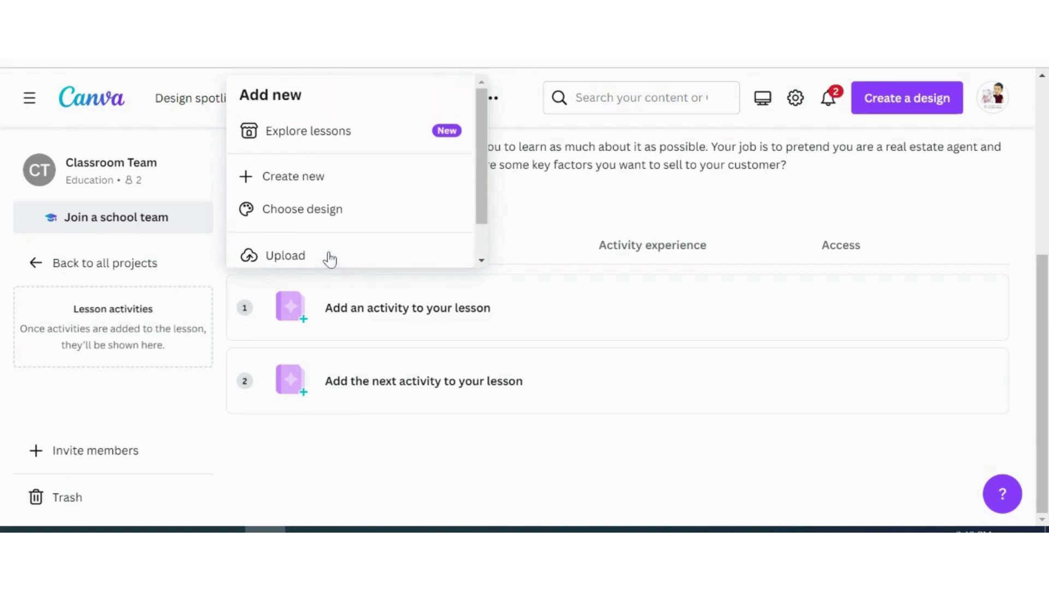
{"action": "left_click", "coordinate": [382, 304]}
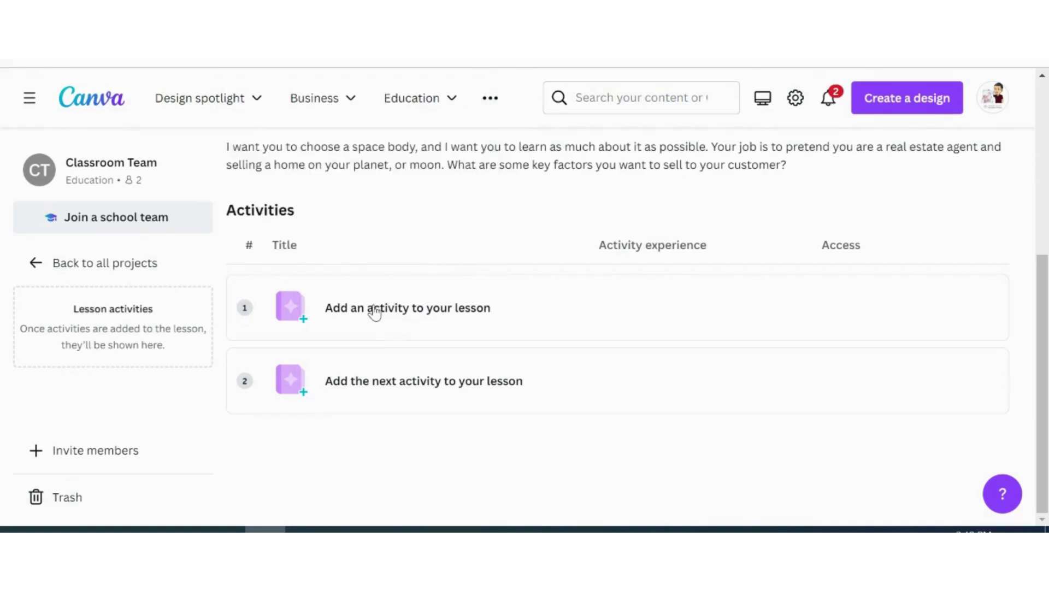
{"action": "left_click", "coordinate": [375, 310]}
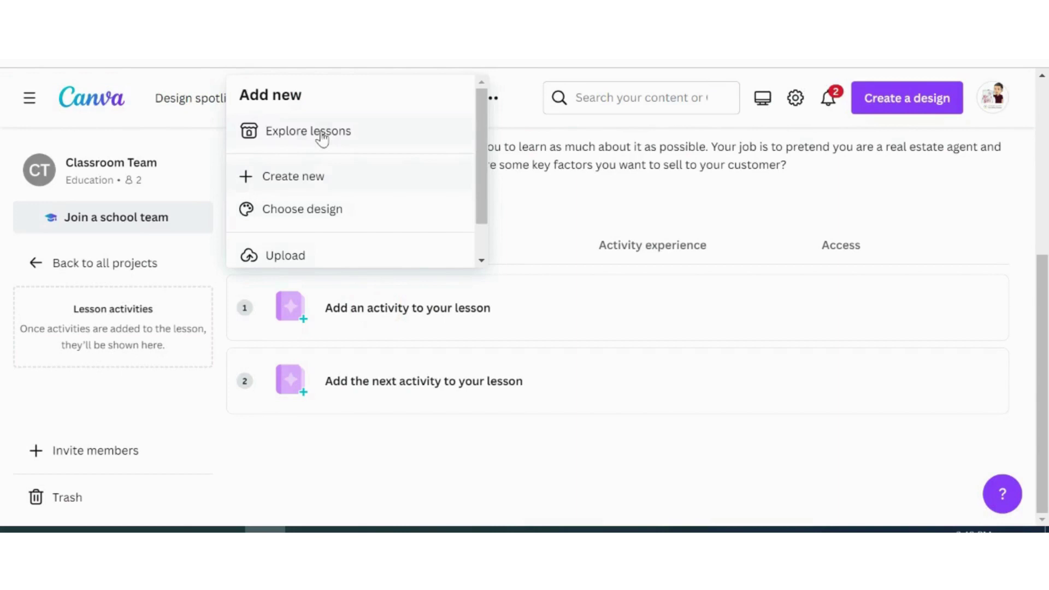
{"action": "left_click", "coordinate": [302, 213]}
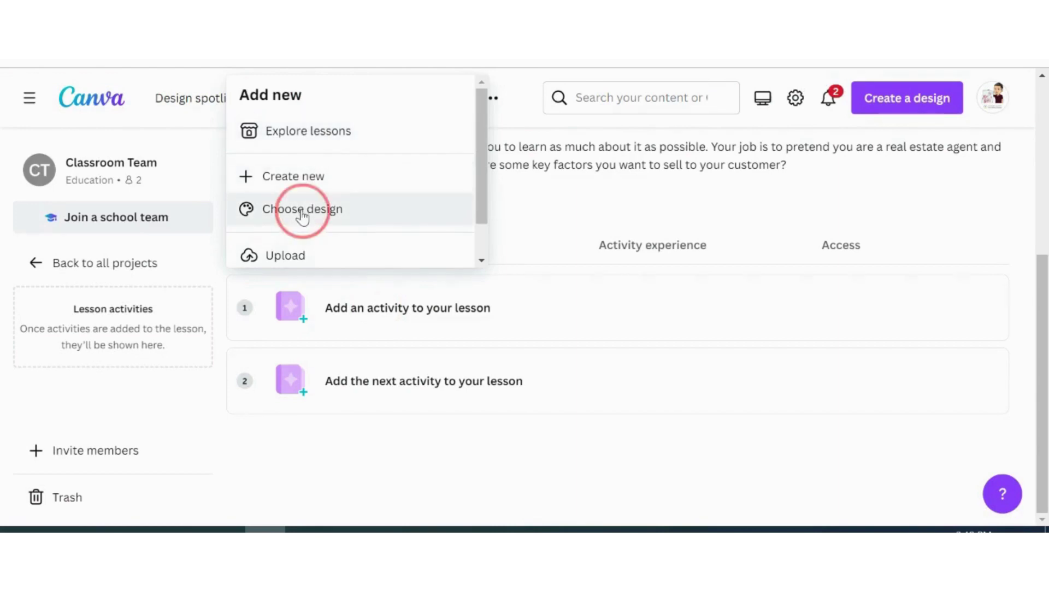
Move the What's in Our Solar System? Poster from Your Projects > The Solar System > Lesson: The Solar System into the lesson
{"action": "left_click", "coordinate": [435, 254]}
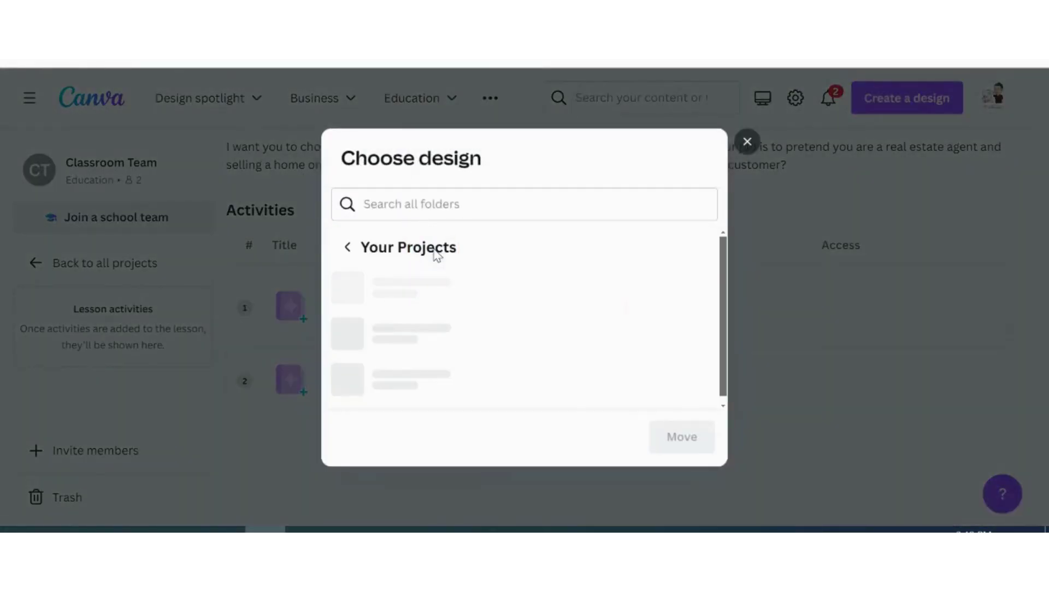
{"action": "scroll", "coordinate": [441, 338], "scroll_direction": "down", "scroll_amount": 2}
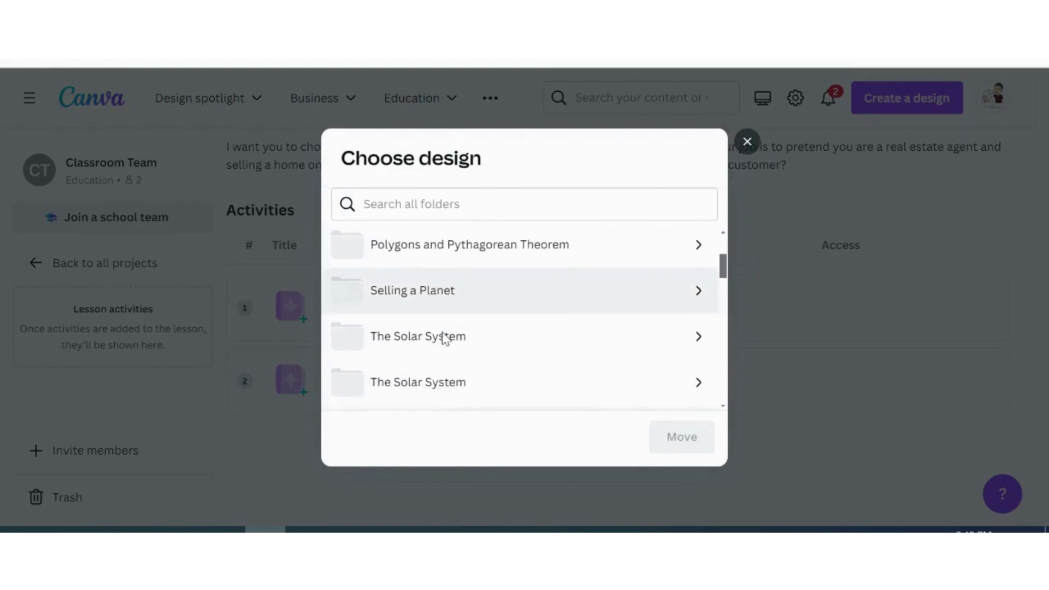
{"action": "scroll", "coordinate": [432, 336], "scroll_direction": "up", "scroll_amount": 3}
{"action": "scroll", "coordinate": [423, 335], "scroll_direction": "down", "scroll_amount": 2}
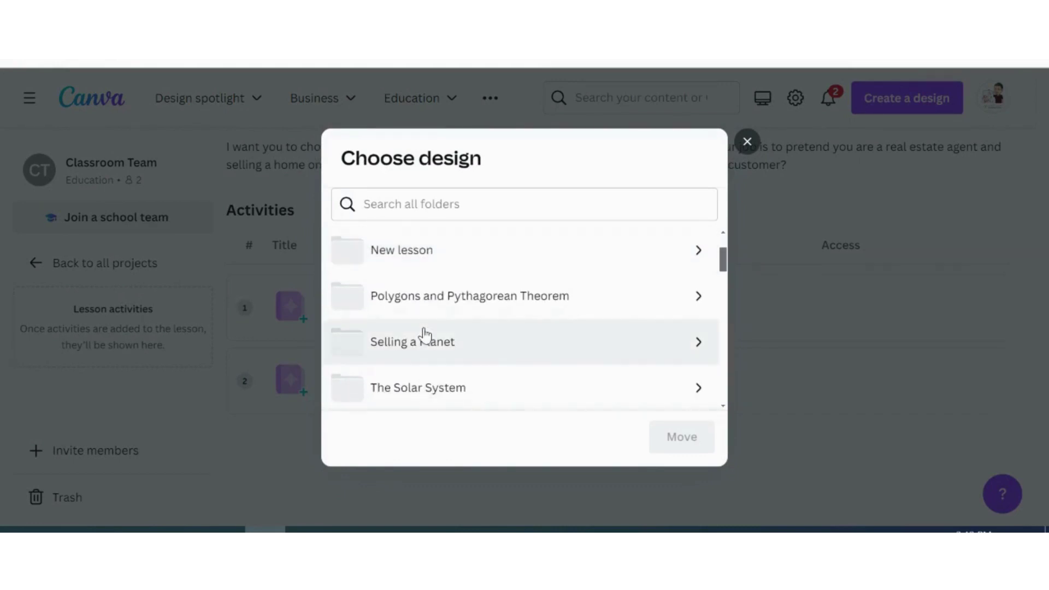
{"action": "scroll", "coordinate": [425, 335], "scroll_direction": "down", "scroll_amount": 2}
{"action": "left_click", "coordinate": [444, 323]}
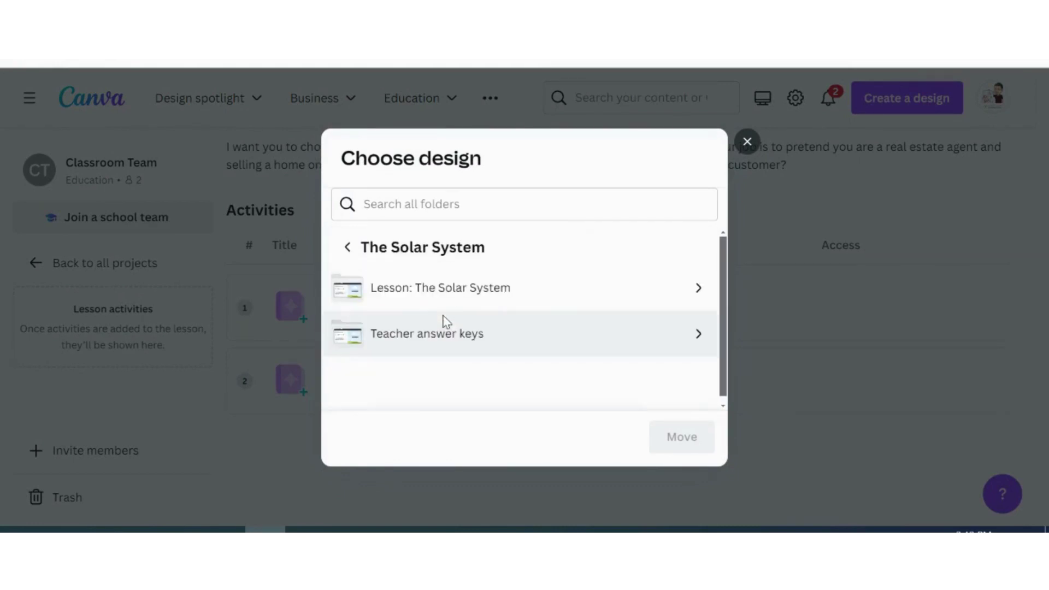
{"action": "left_click", "coordinate": [474, 289]}
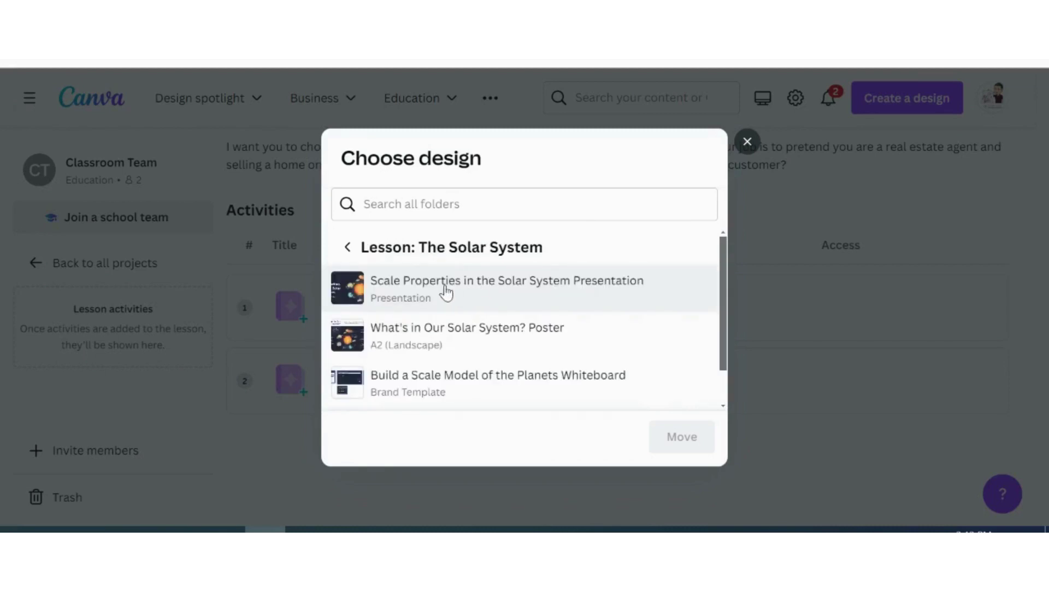
{"action": "scroll", "coordinate": [479, 371], "scroll_direction": "down", "scroll_amount": 1}
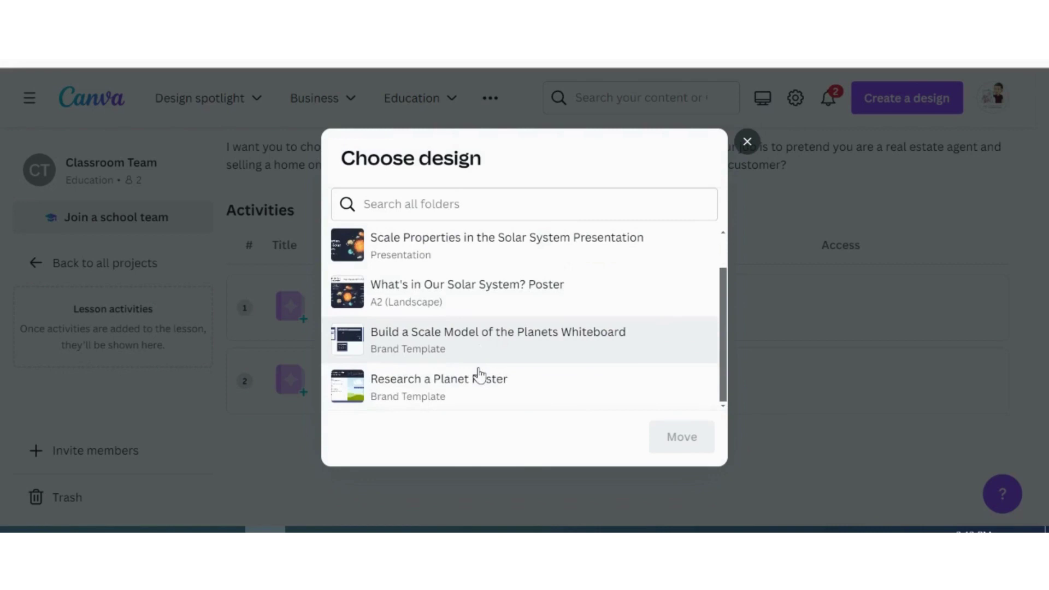
{"action": "scroll", "coordinate": [479, 375], "scroll_direction": "up", "scroll_amount": 1}
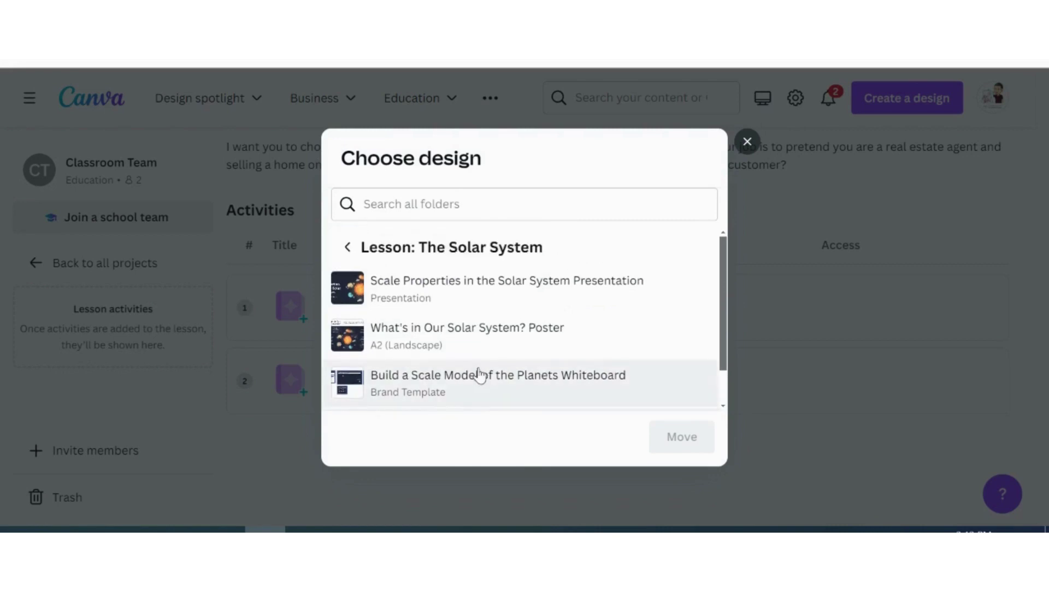
{"action": "left_click", "coordinate": [446, 334]}
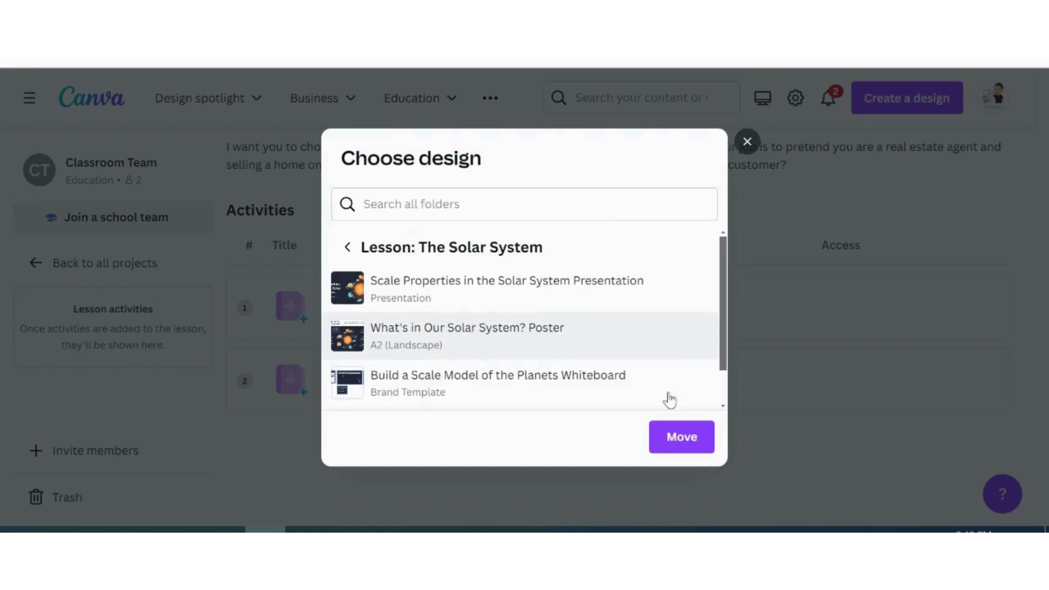
{"action": "left_click", "coordinate": [684, 441]}
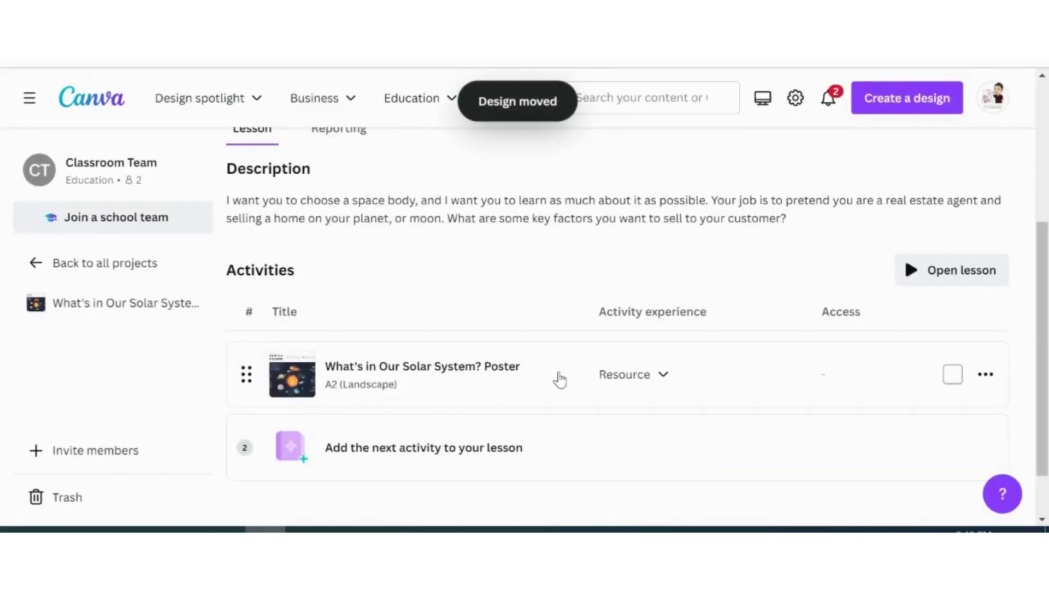
Change the poster activity's experience from Resource to Solo work and confirm
{"action": "scroll", "coordinate": [517, 382], "scroll_direction": "down", "scroll_amount": 1}
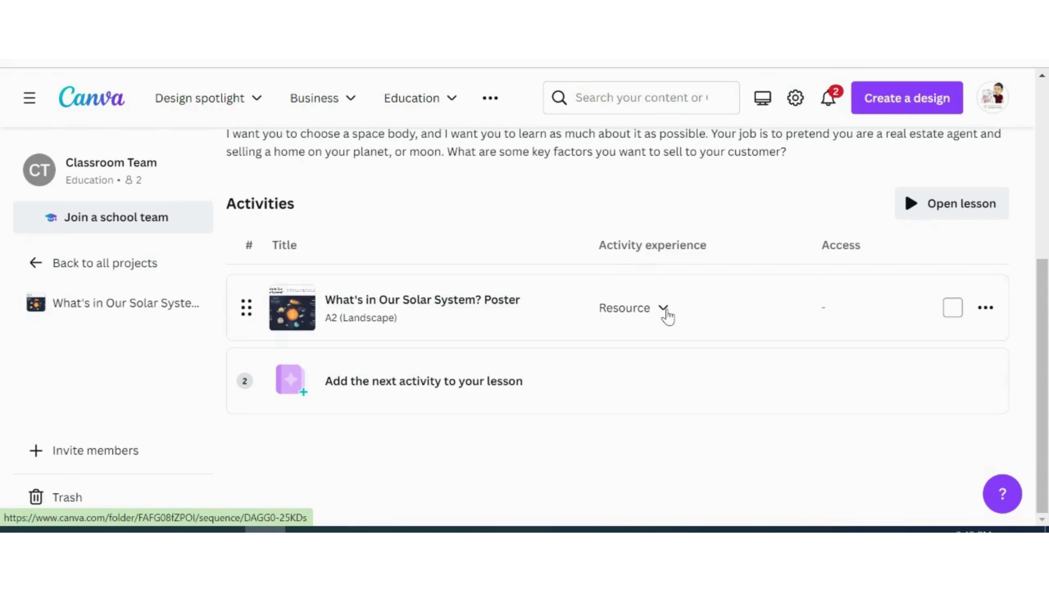
{"action": "left_click", "coordinate": [664, 311]}
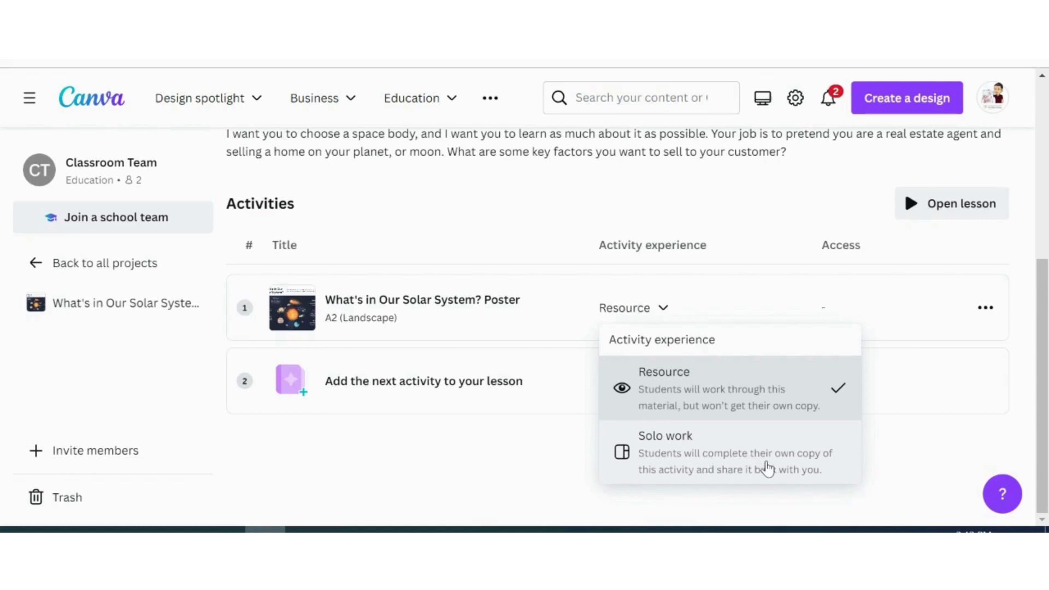
{"action": "left_click", "coordinate": [738, 460]}
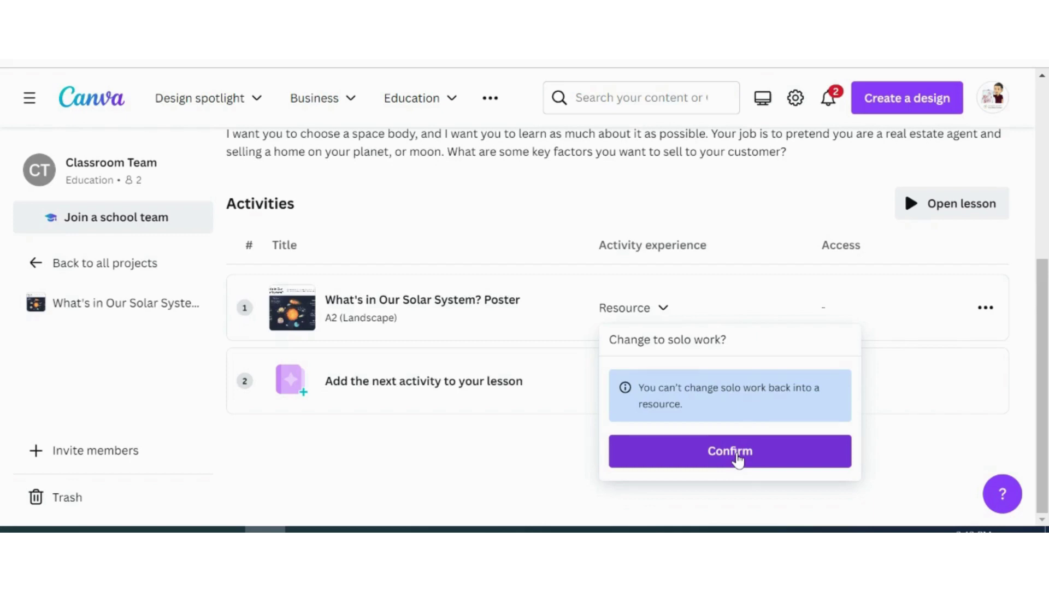
{"action": "left_click", "coordinate": [738, 460]}
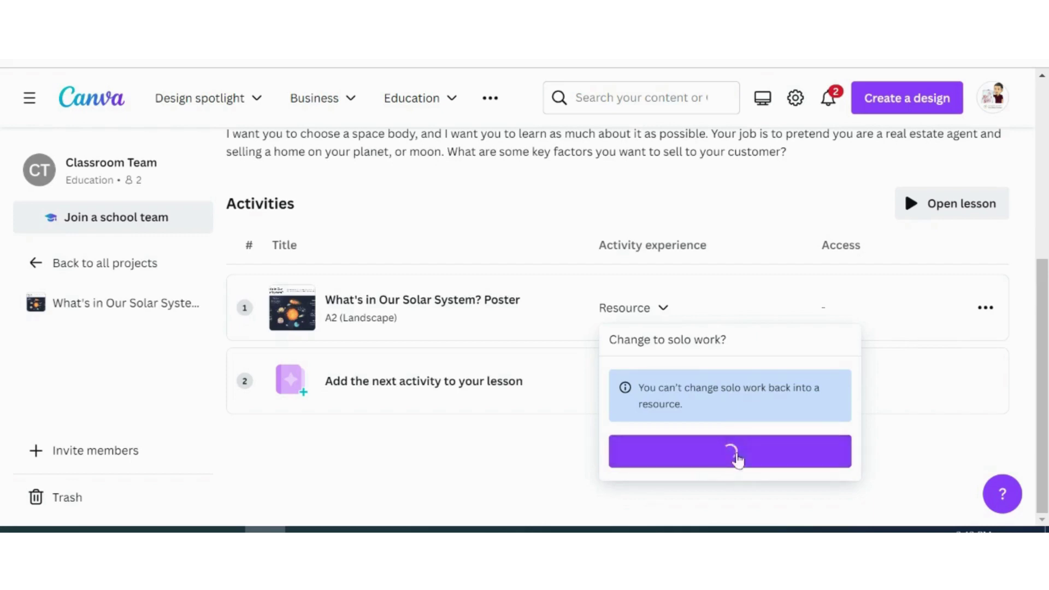
{"action": "left_click", "coordinate": [419, 390]}
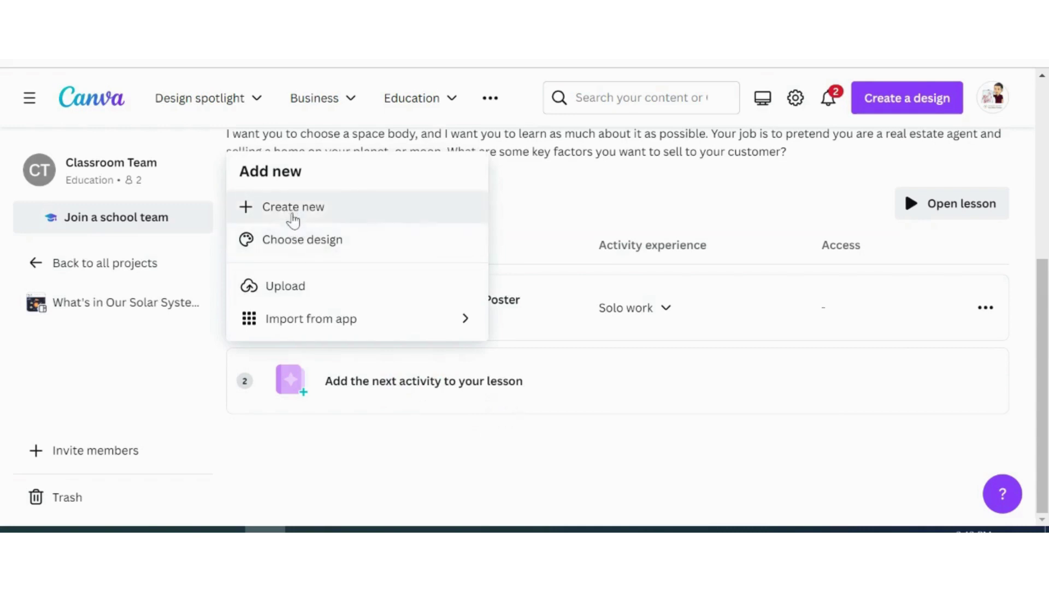
Start a new design for the second activity and browse design types for a presentation format
{"action": "left_click", "coordinate": [295, 218]}
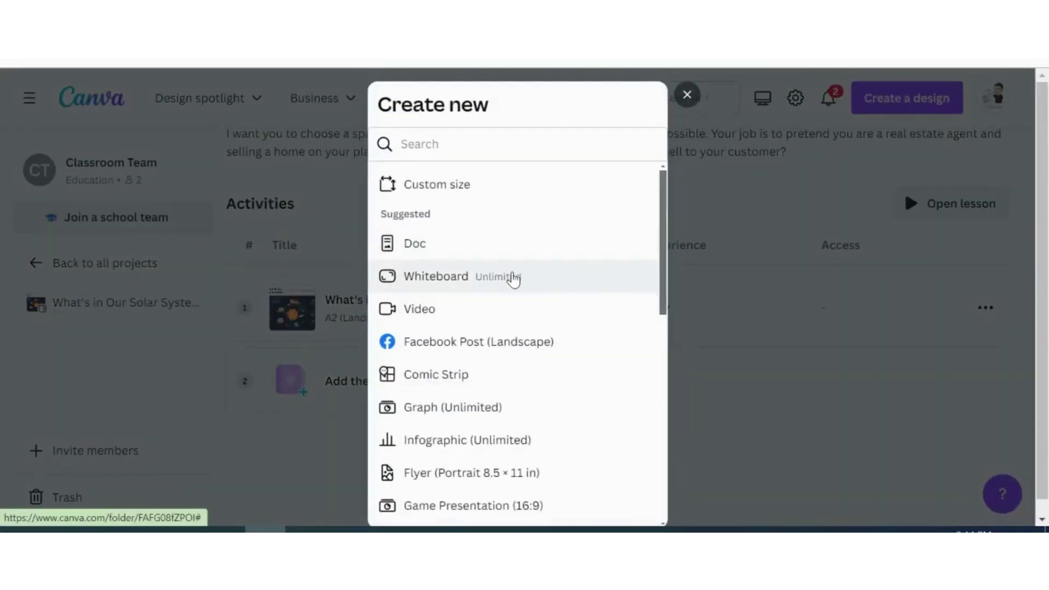
{"action": "scroll", "coordinate": [505, 343], "scroll_direction": "down", "scroll_amount": 2}
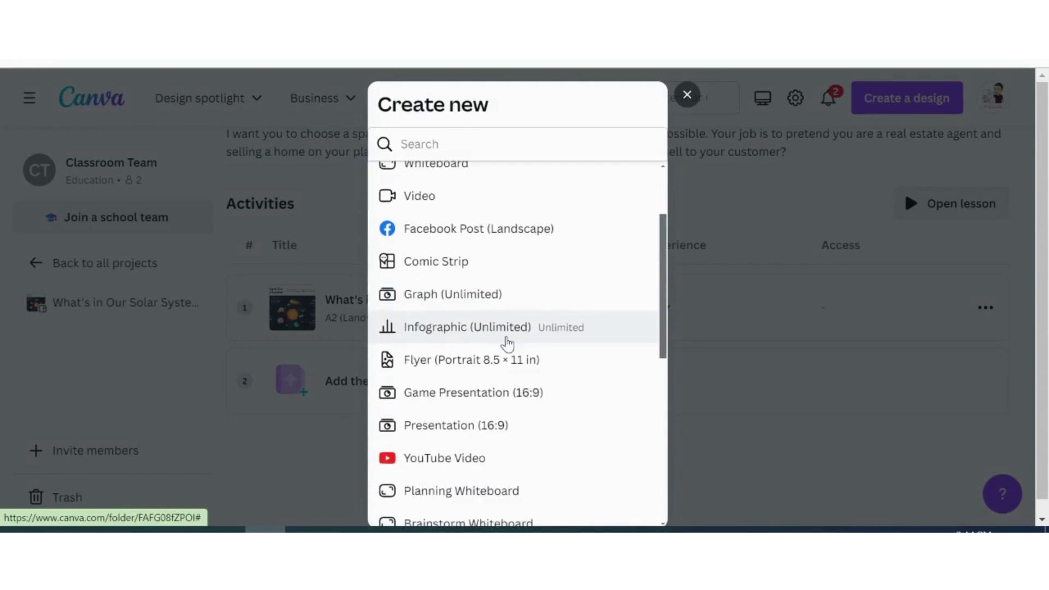
{"action": "scroll", "coordinate": [507, 343], "scroll_direction": "down", "scroll_amount": 5}
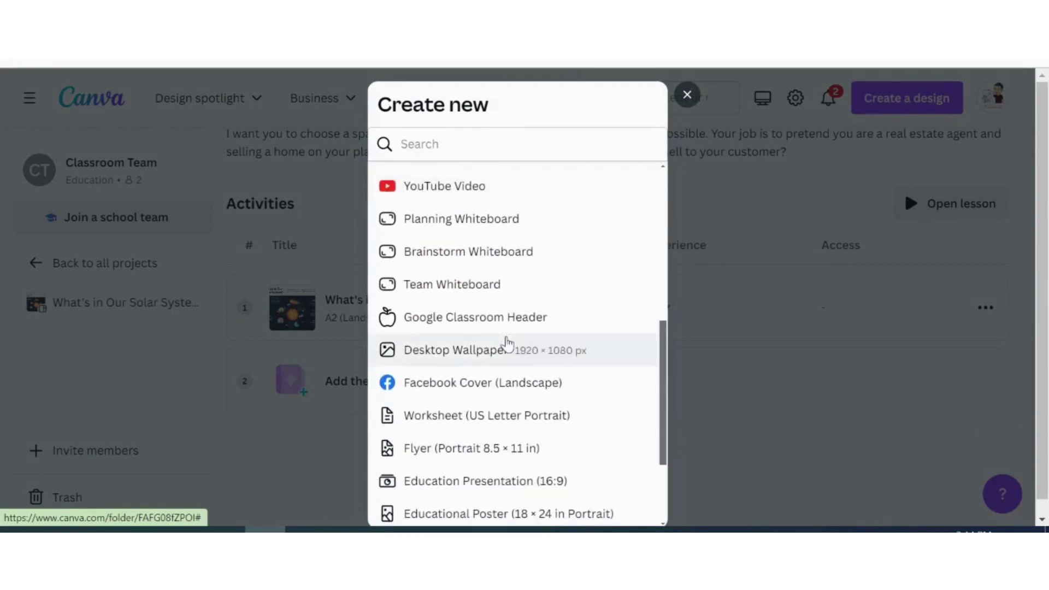
{"action": "scroll", "coordinate": [461, 304], "scroll_direction": "up", "scroll_amount": 2}
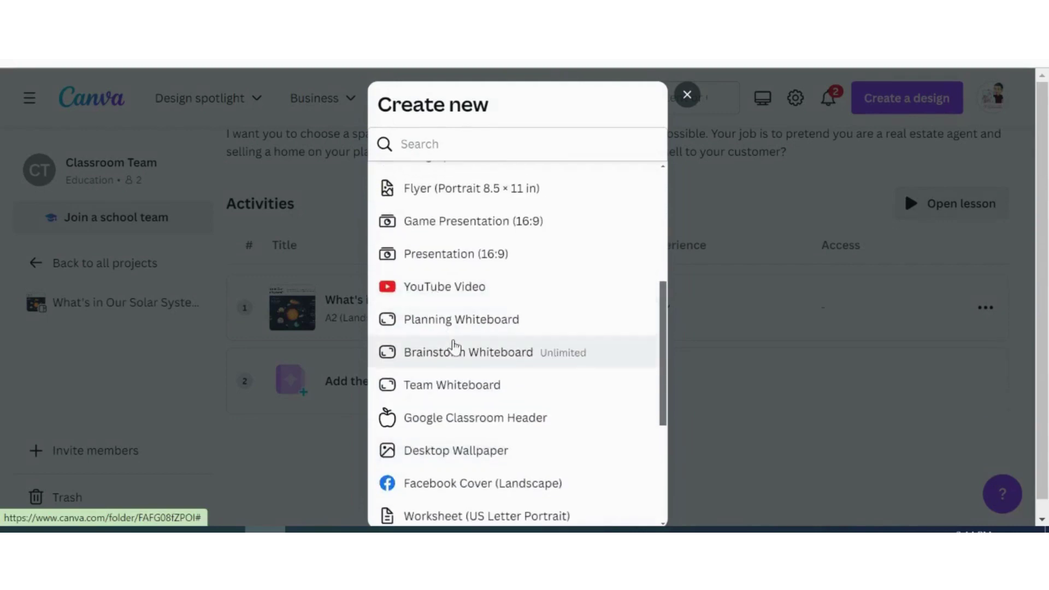
{"action": "scroll", "coordinate": [452, 342], "scroll_direction": "down", "scroll_amount": 4}
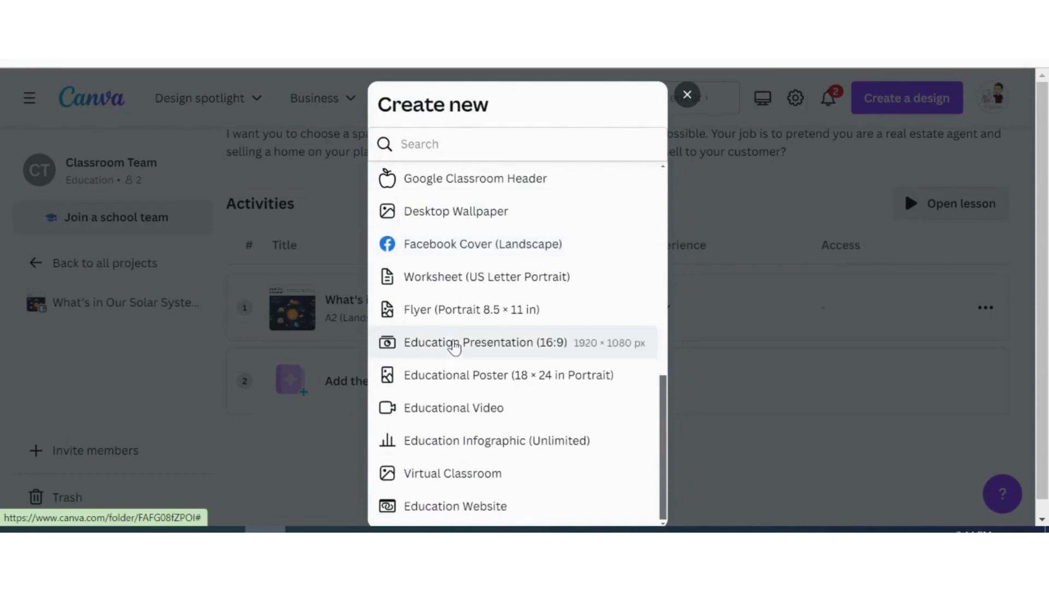
{"action": "scroll", "coordinate": [453, 347], "scroll_direction": "up", "scroll_amount": 5}
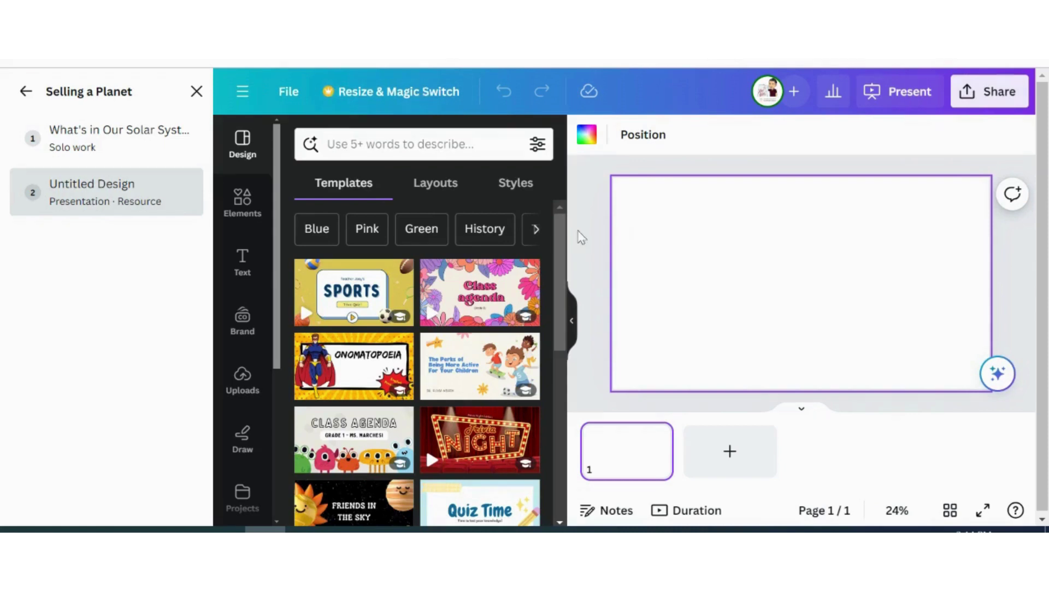
Change the design title from Untitled Design to 'Selling a Planet'
{"action": "left_click", "coordinate": [288, 93]}
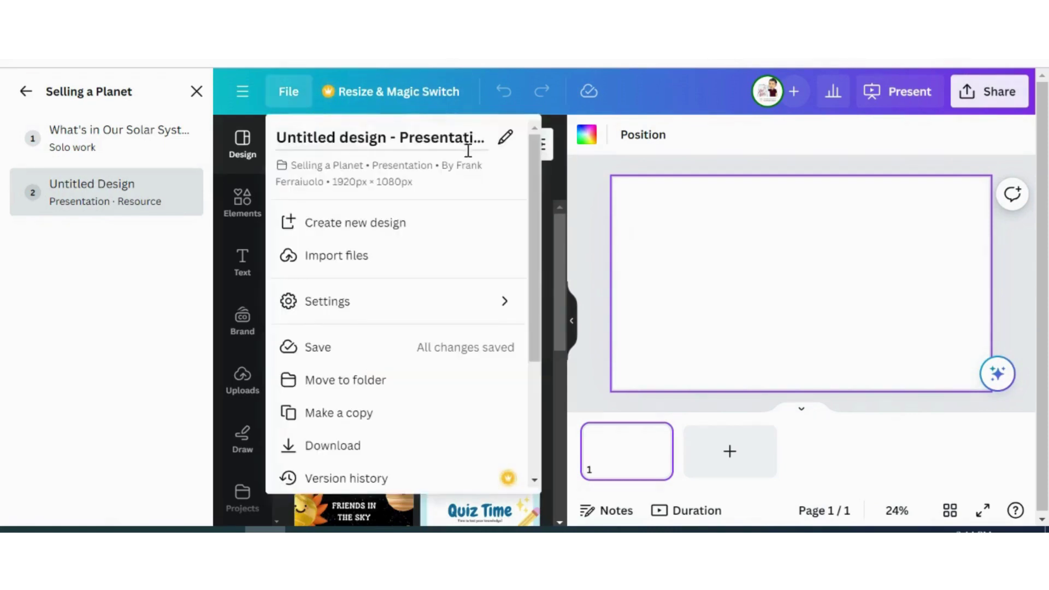
{"action": "left_click", "coordinate": [506, 137]}
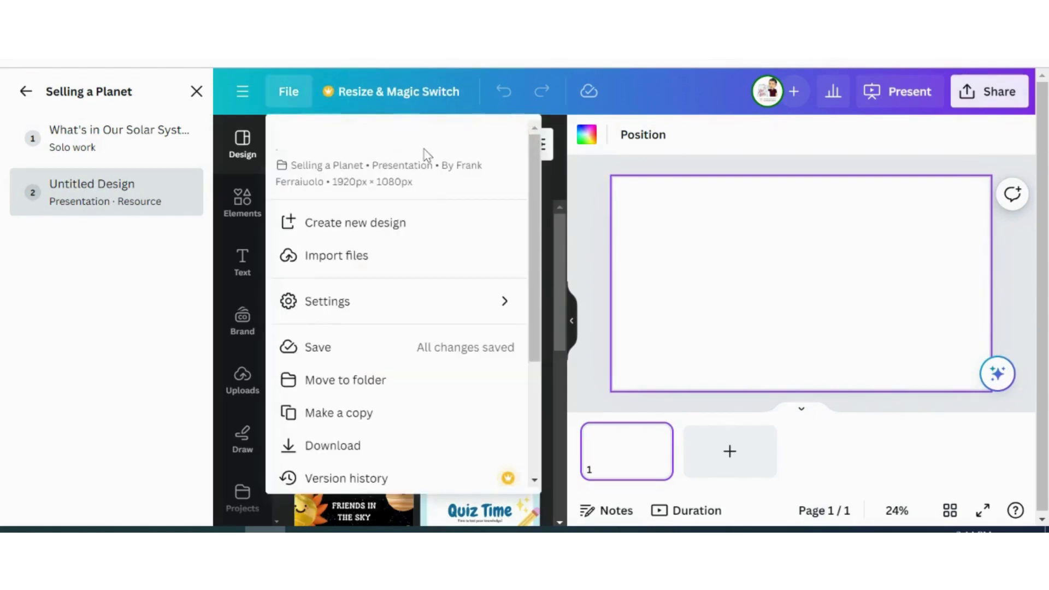
{"action": "type", "text": "Selling a Plan"}
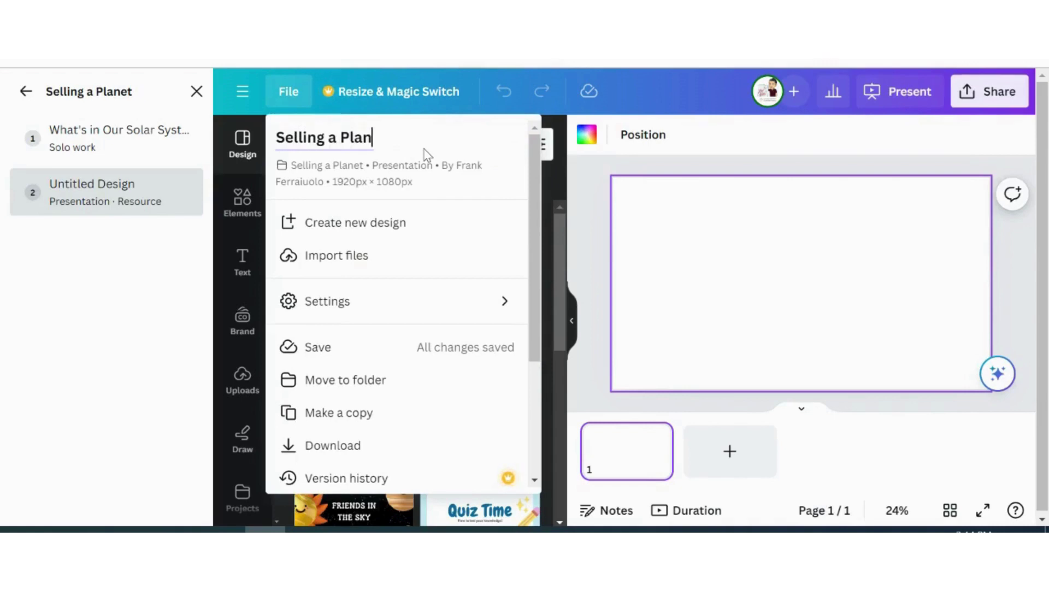
{"action": "type", "text": "et"}
{"action": "left_click", "coordinate": [585, 234]}
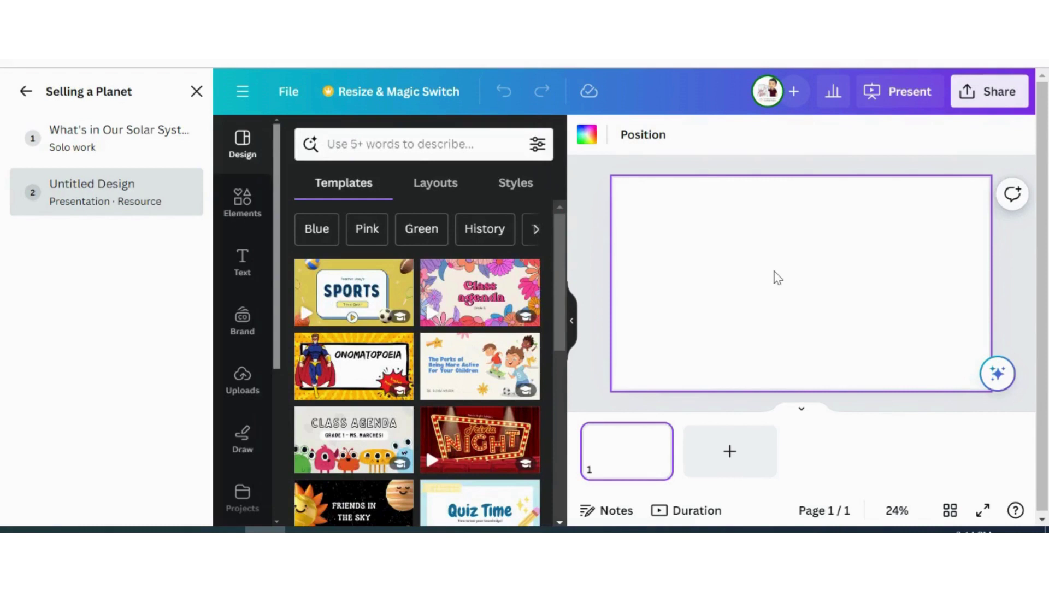
{"action": "left_click", "coordinate": [594, 266]}
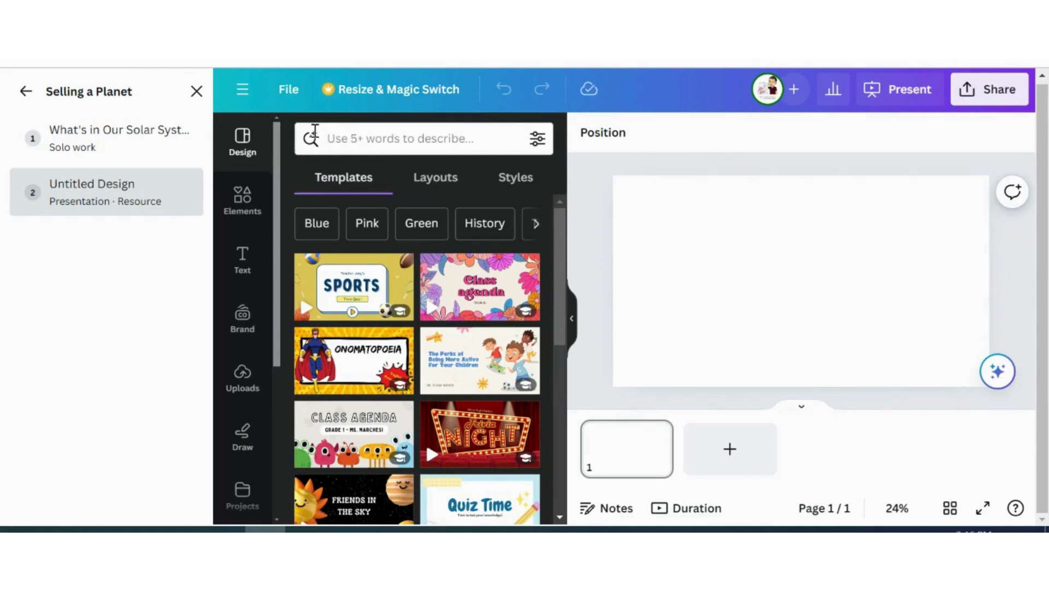
Search the Design panel for 'create a slide show about selling a planet'
{"action": "left_click", "coordinate": [343, 138]}
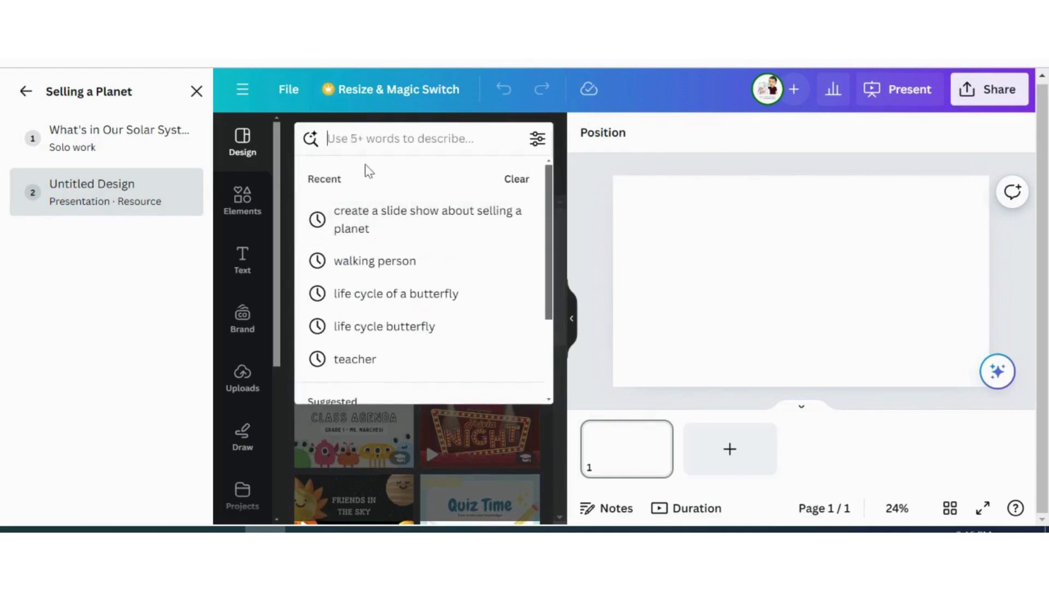
{"action": "type", "text": "create a sl"}
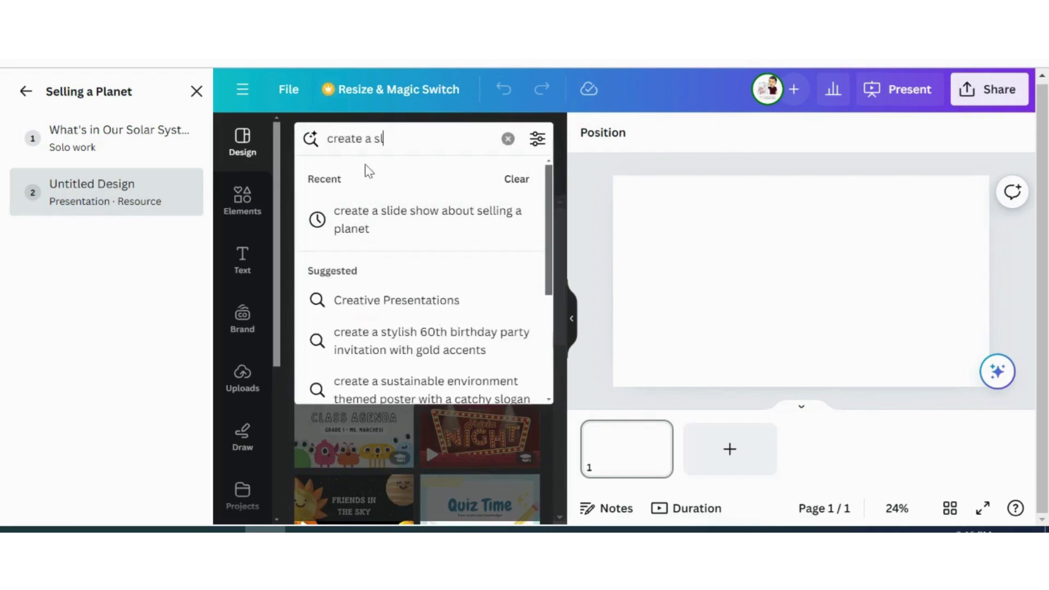
{"action": "type", "text": "ide show"}
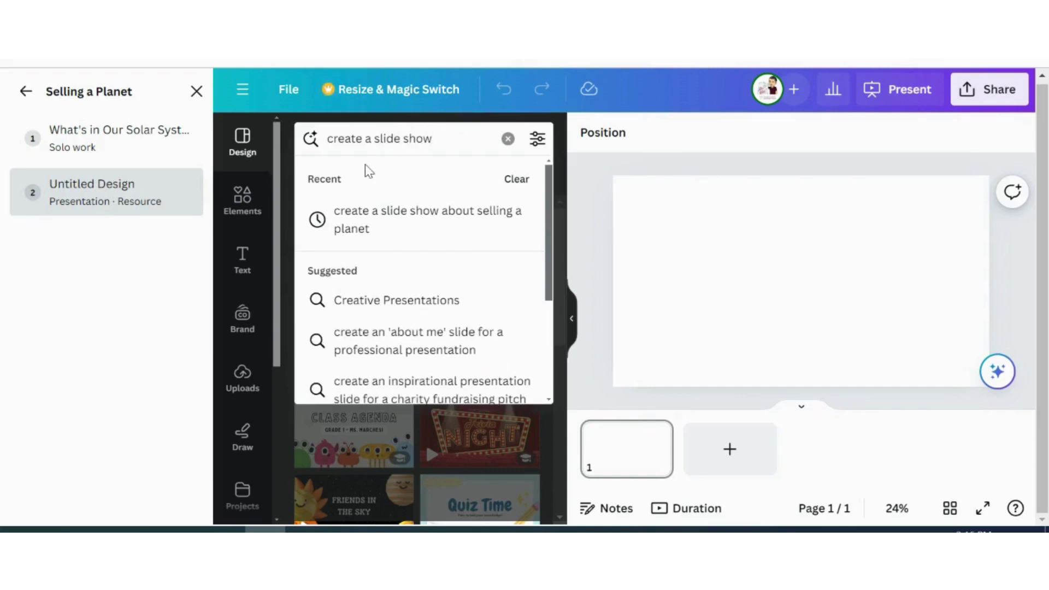
{"action": "type", "text": " about"}
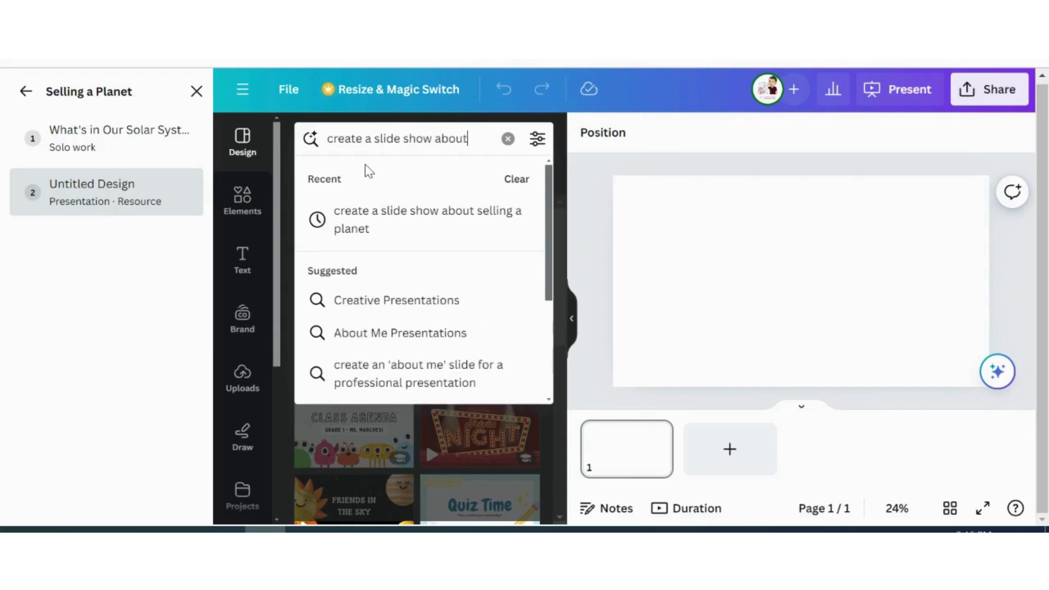
{"action": "type", "text": " selling a pl"}
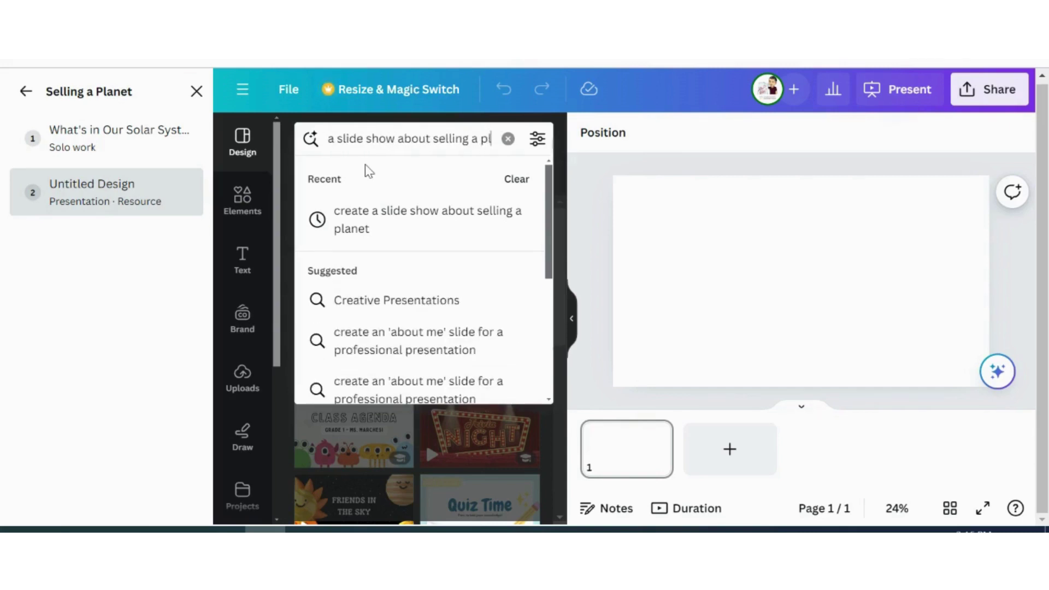
{"action": "type", "text": "anet"}
{"action": "key", "text": "Return"}
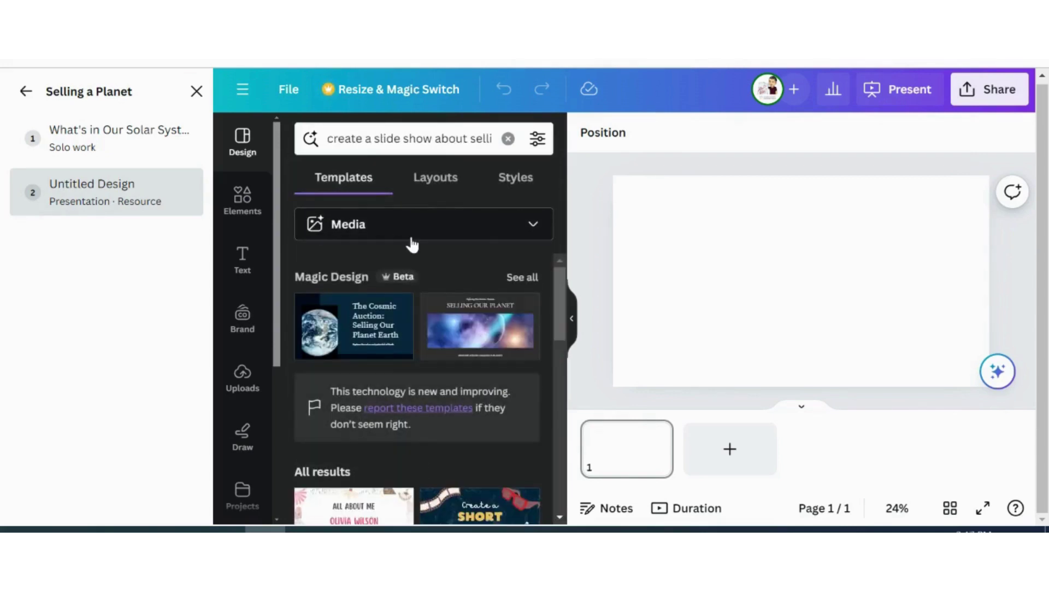
Show all Magic Design results and open the seven-page Selling Our Planet template
{"action": "left_click", "coordinate": [432, 232]}
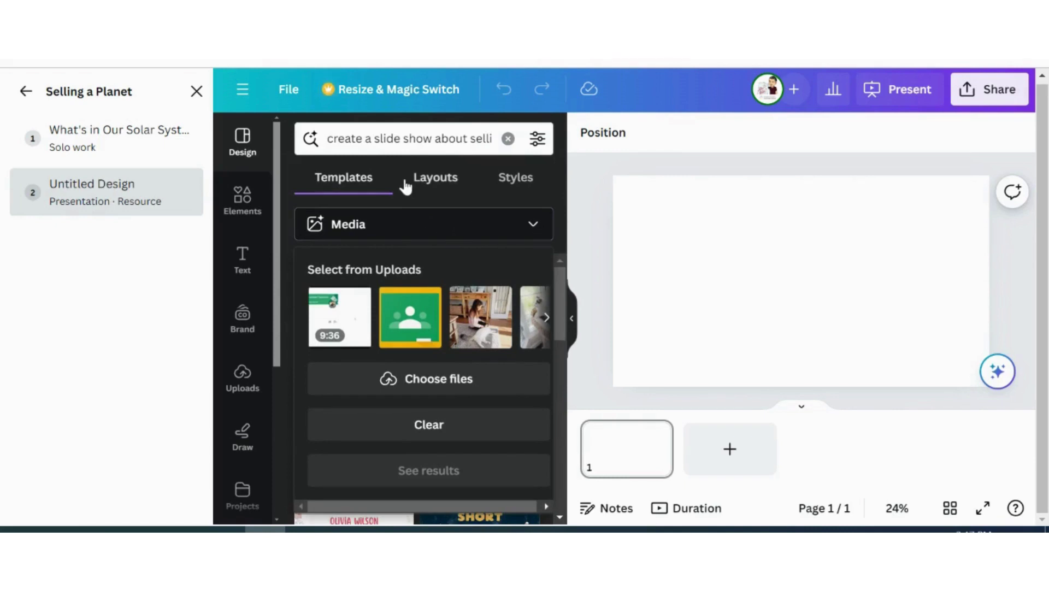
{"action": "left_click", "coordinate": [374, 187]}
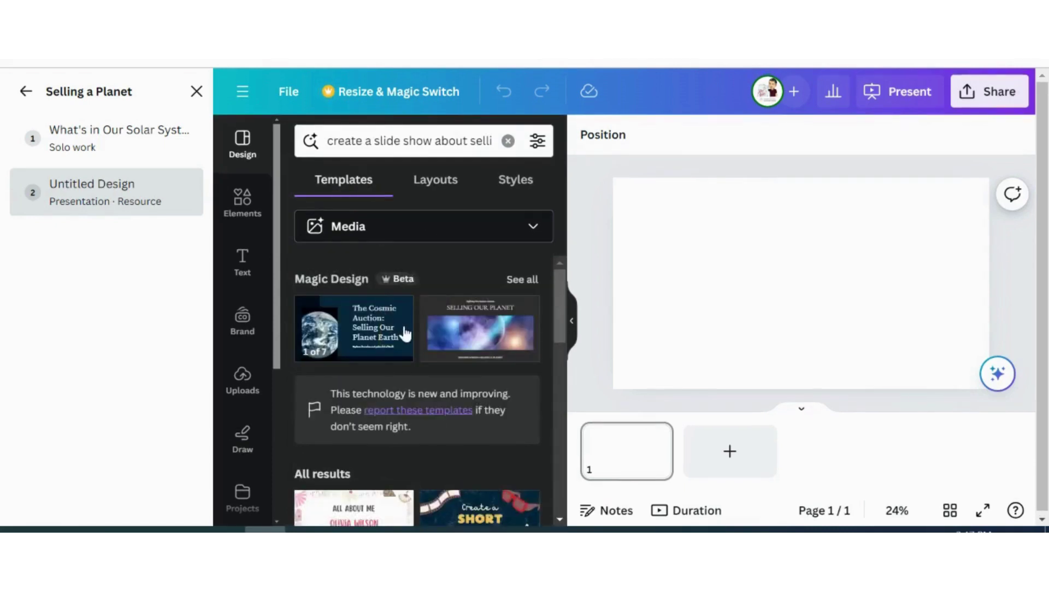
{"action": "left_click", "coordinate": [521, 279]}
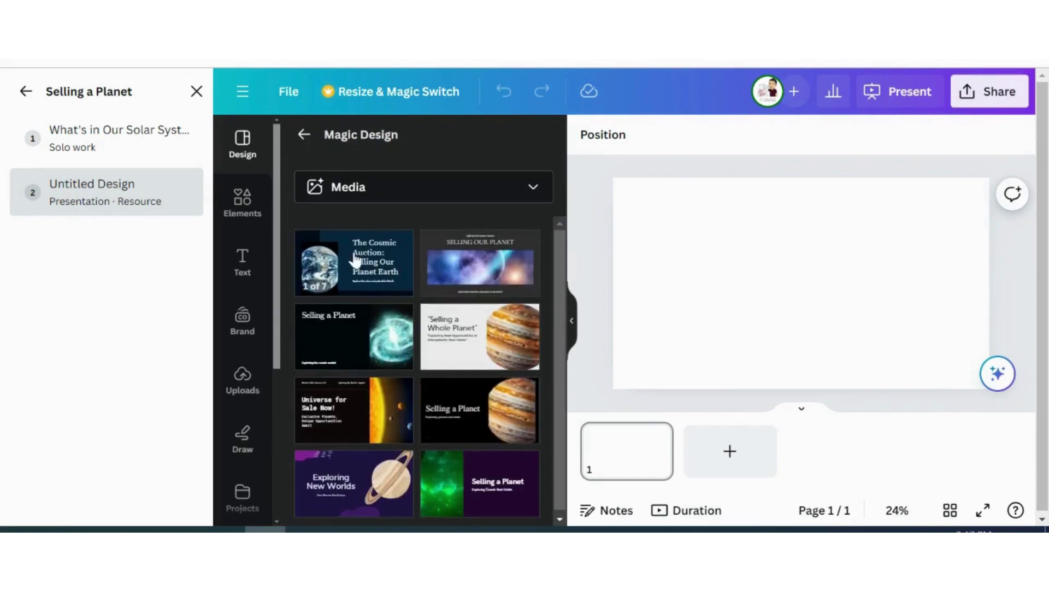
{"action": "left_click", "coordinate": [471, 273]}
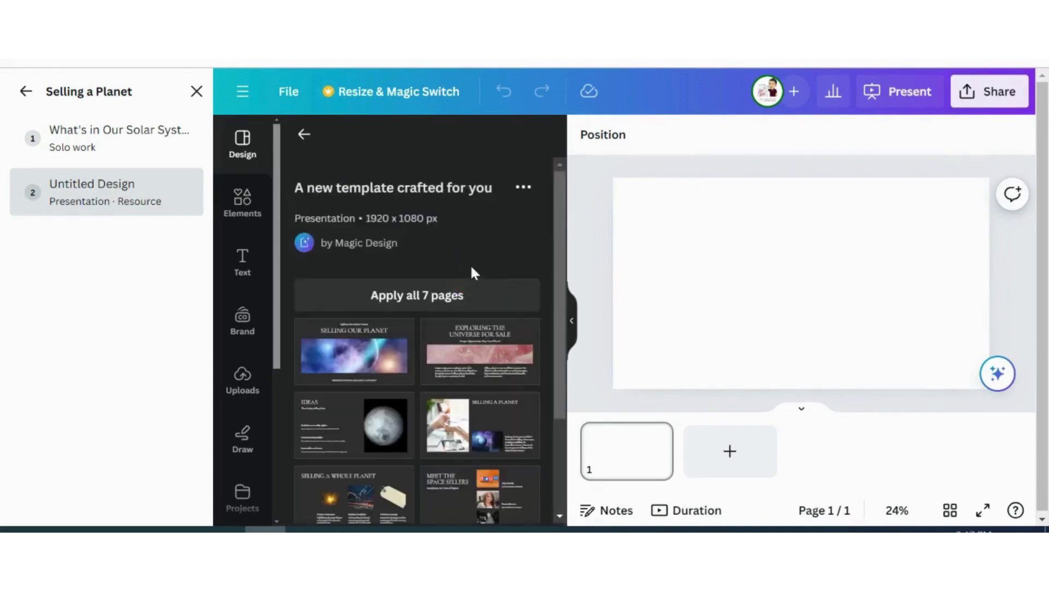
Apply all 7 template pages and review slides 2 through 7, ending on Join Us
{"action": "left_click", "coordinate": [418, 297]}
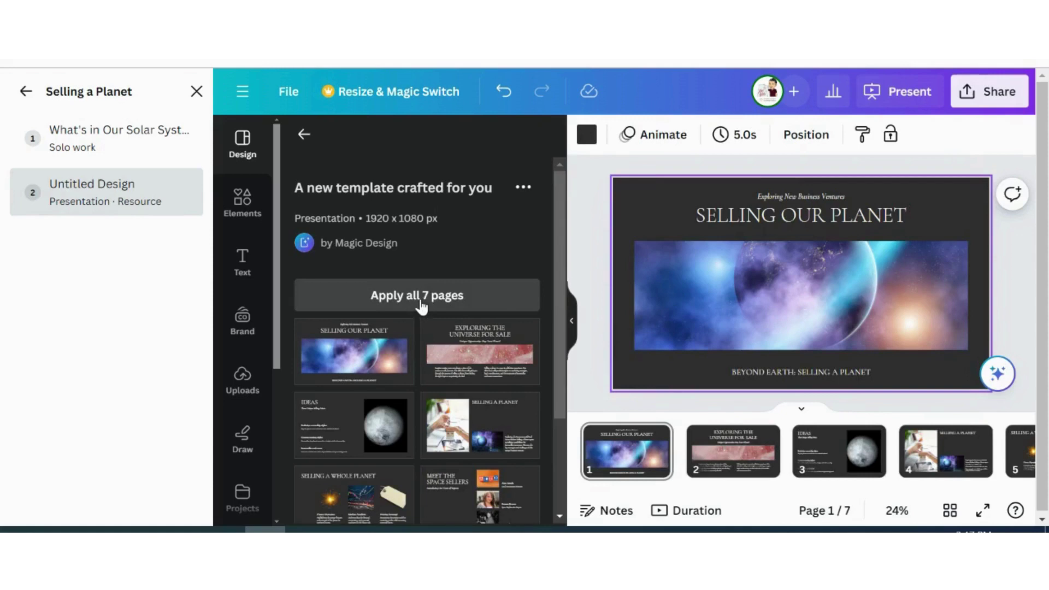
{"action": "left_click", "coordinate": [718, 445]}
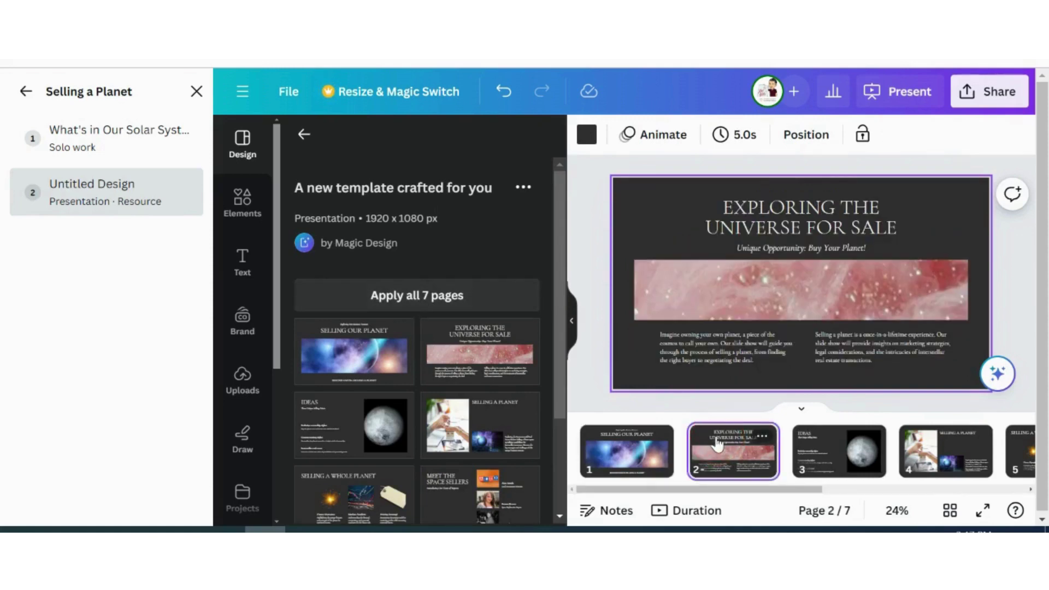
{"action": "left_click", "coordinate": [826, 443]}
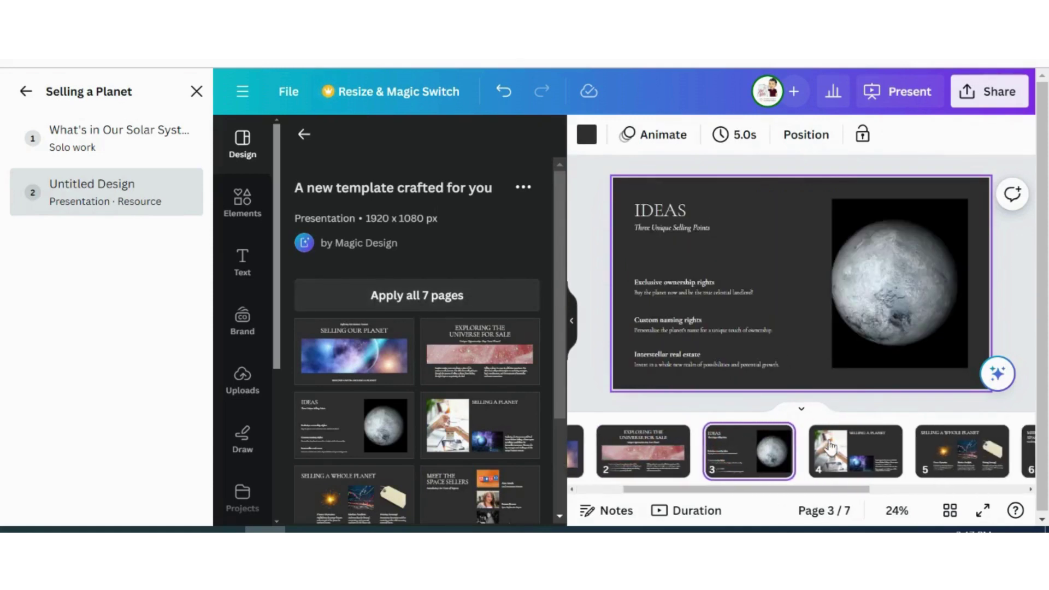
{"action": "left_click", "coordinate": [863, 460]}
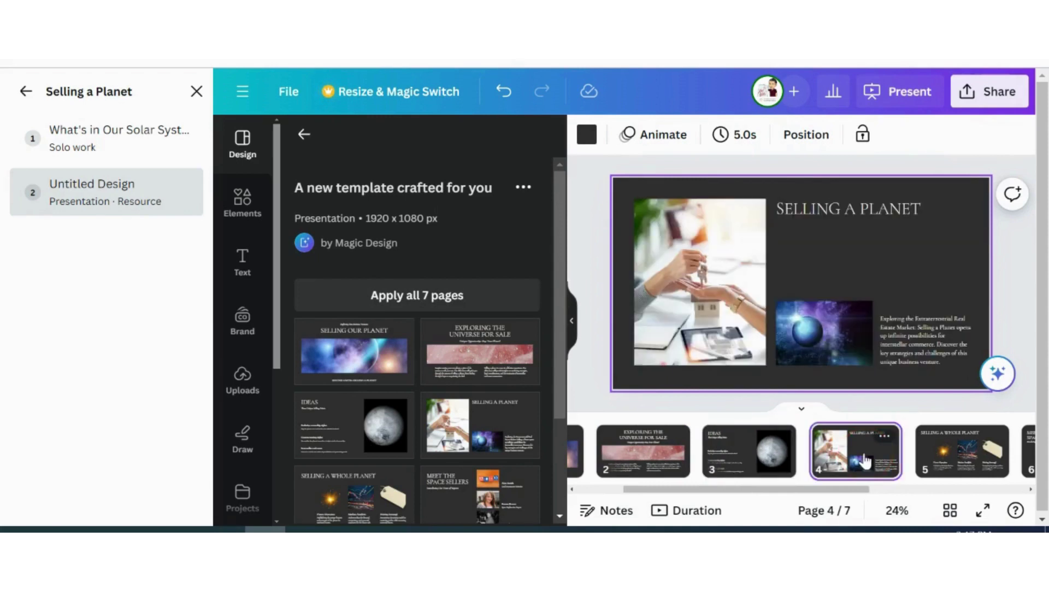
{"action": "left_click", "coordinate": [822, 461]}
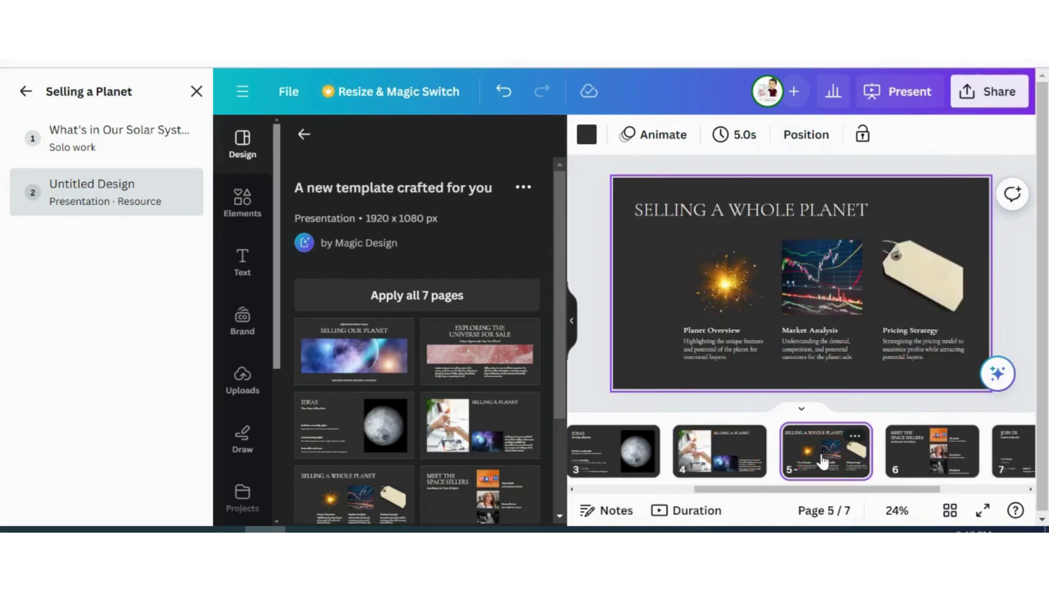
{"action": "left_click", "coordinate": [822, 460]}
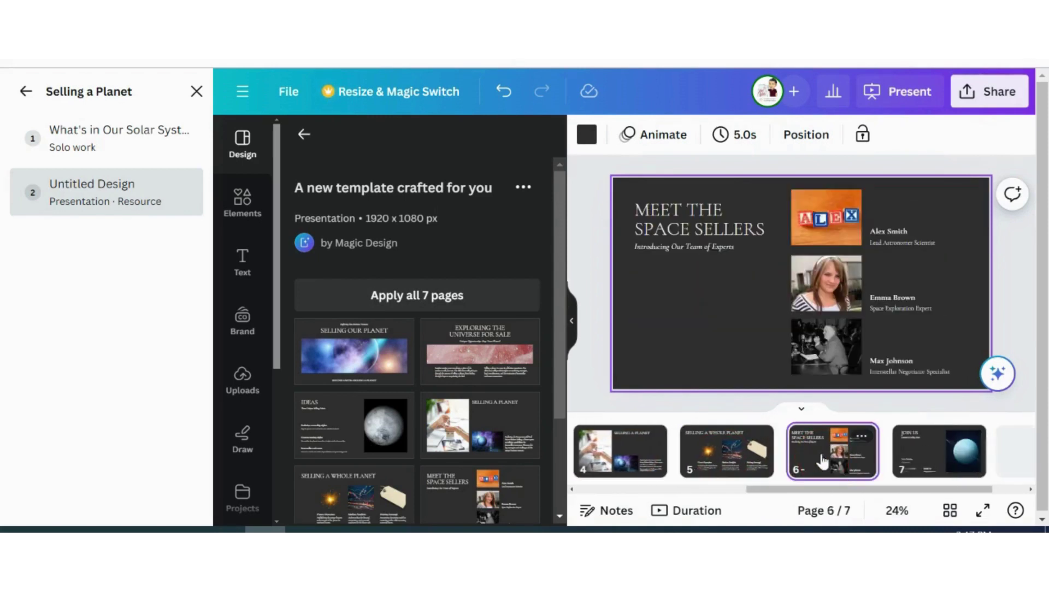
{"action": "left_click", "coordinate": [869, 457]}
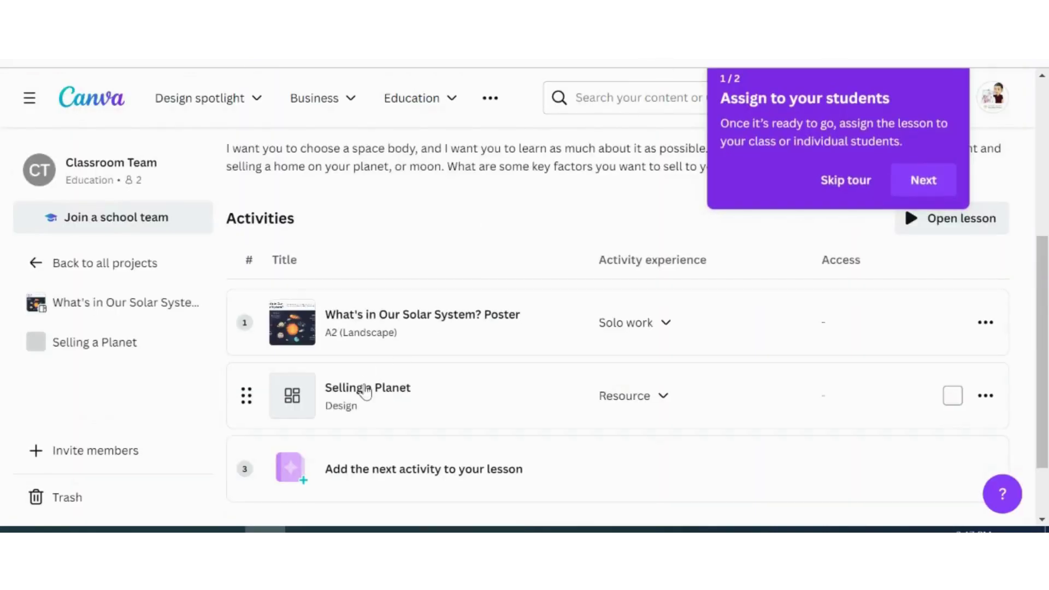
Skip the assign-to-students tour and look over the two listed activities
{"action": "left_click", "coordinate": [844, 181]}
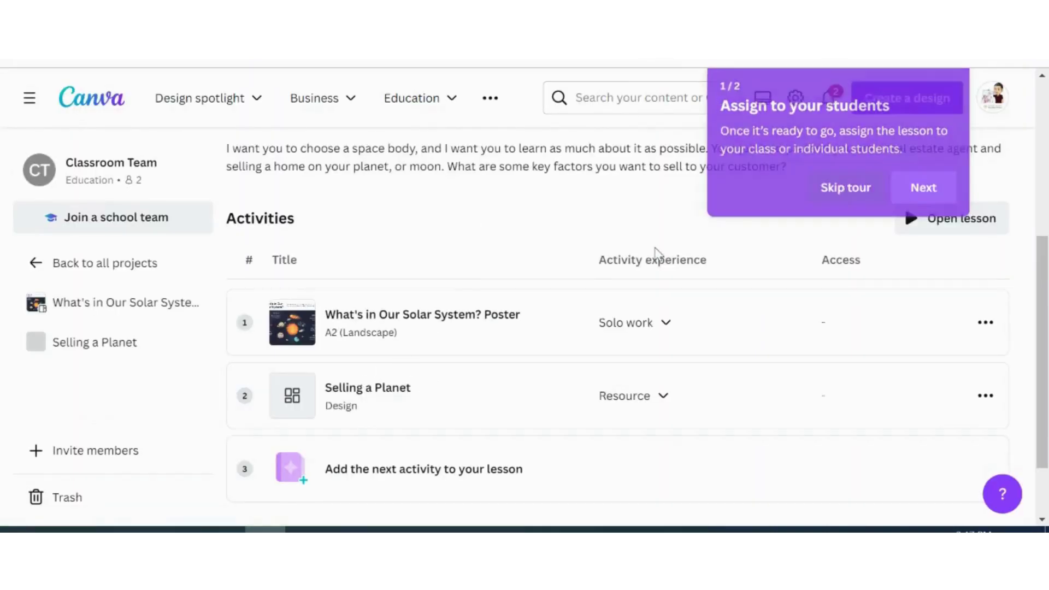
{"action": "scroll", "coordinate": [464, 262], "scroll_direction": "down", "scroll_amount": 2}
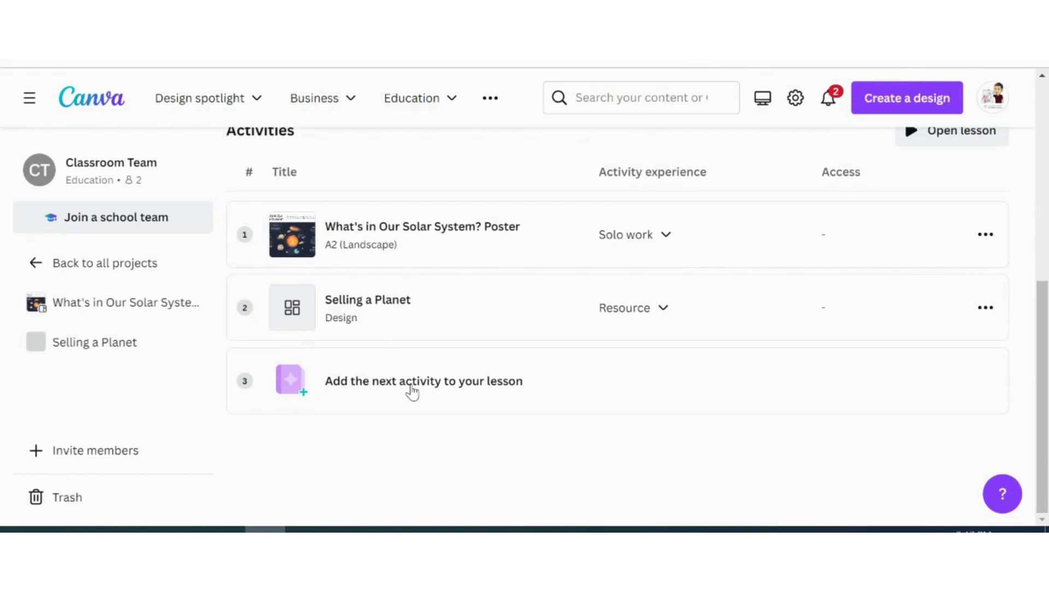
{"action": "scroll", "coordinate": [412, 391], "scroll_direction": "up", "scroll_amount": 6}
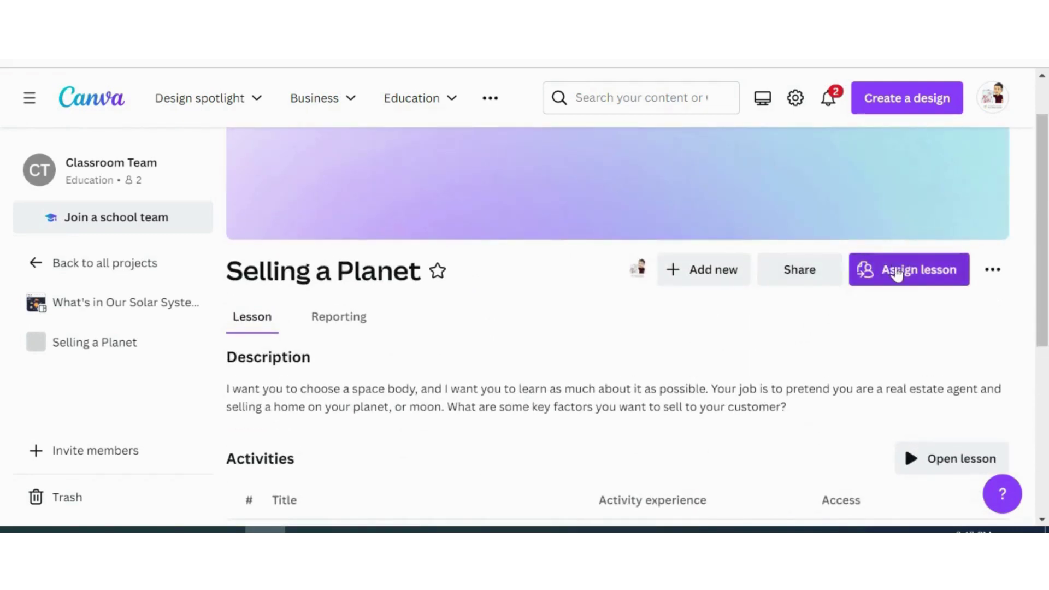
{"action": "left_click", "coordinate": [896, 271]}
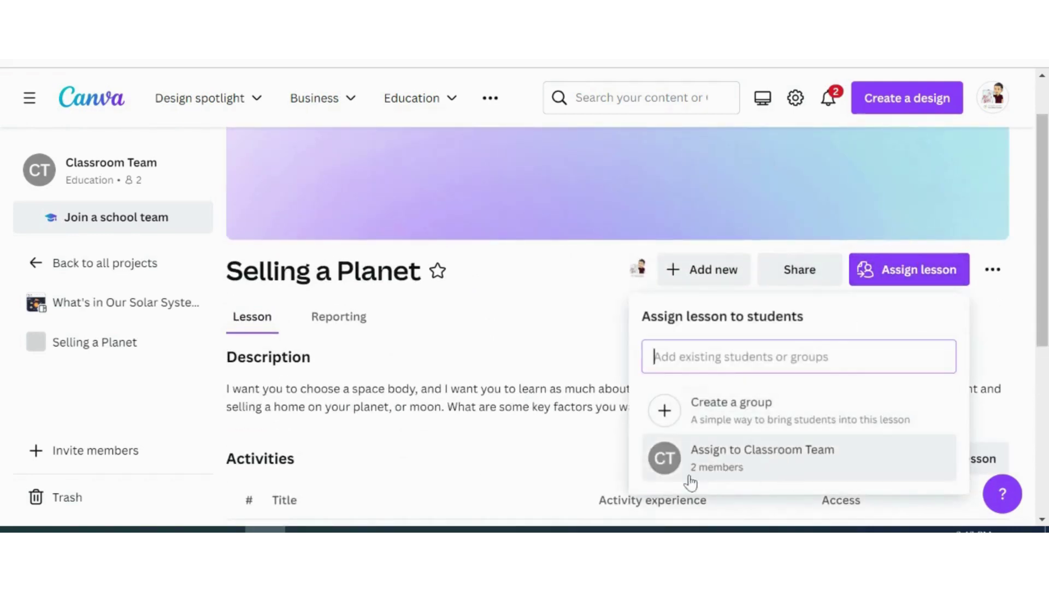
{"action": "left_click", "coordinate": [480, 334]}
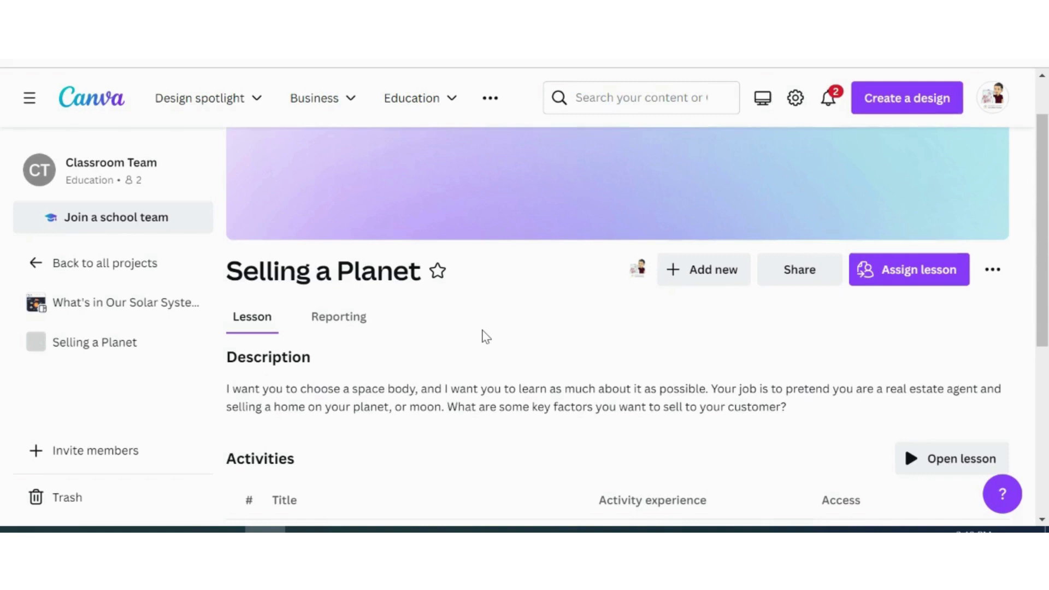
{"action": "left_click", "coordinate": [362, 314]}
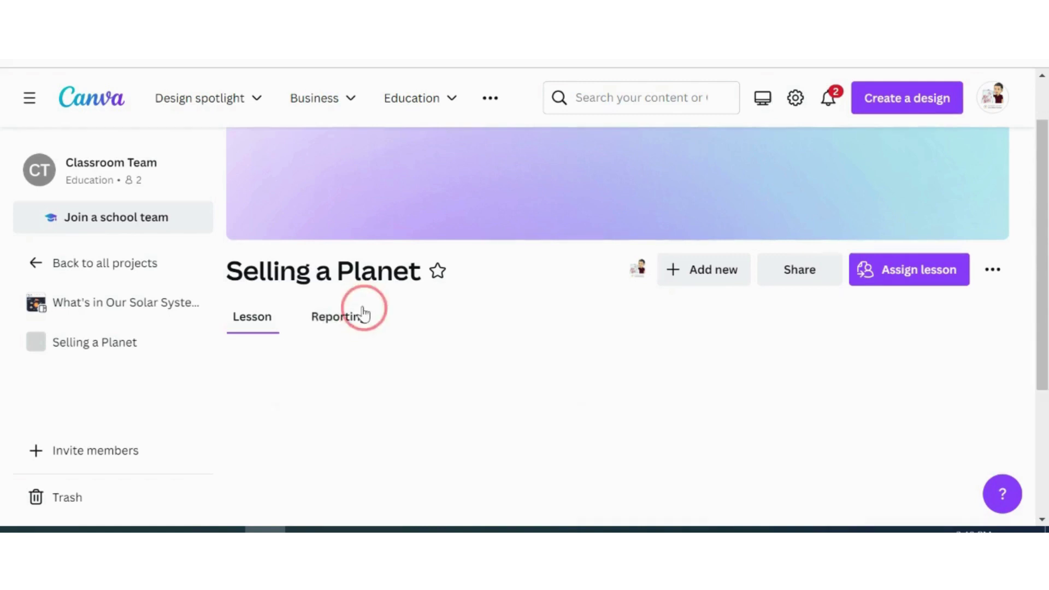
Scroll down the Selling a Planet lesson page
{"action": "scroll", "coordinate": [491, 355], "scroll_direction": "down", "scroll_amount": 1}
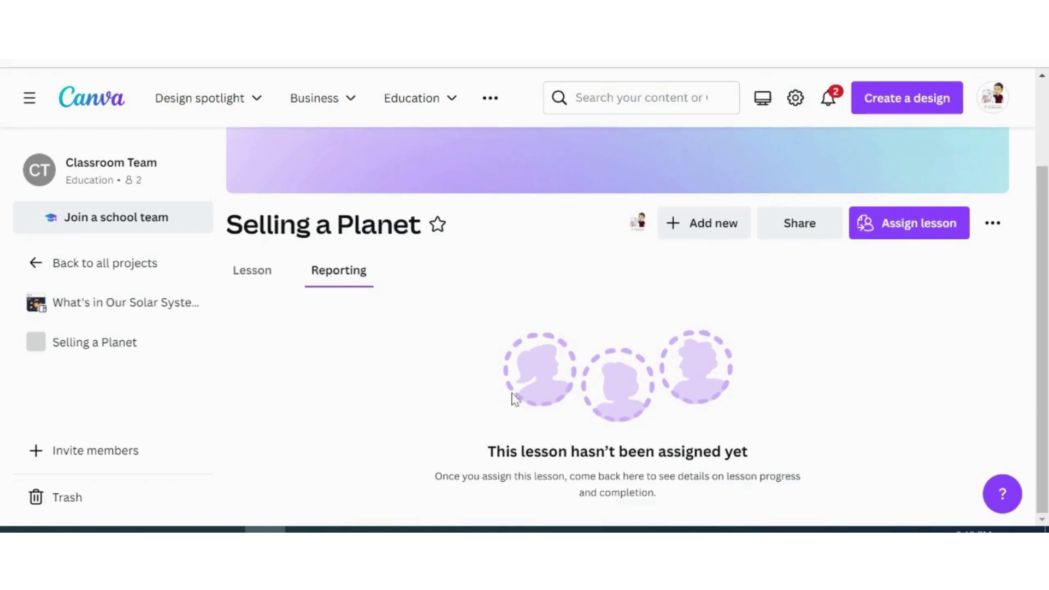